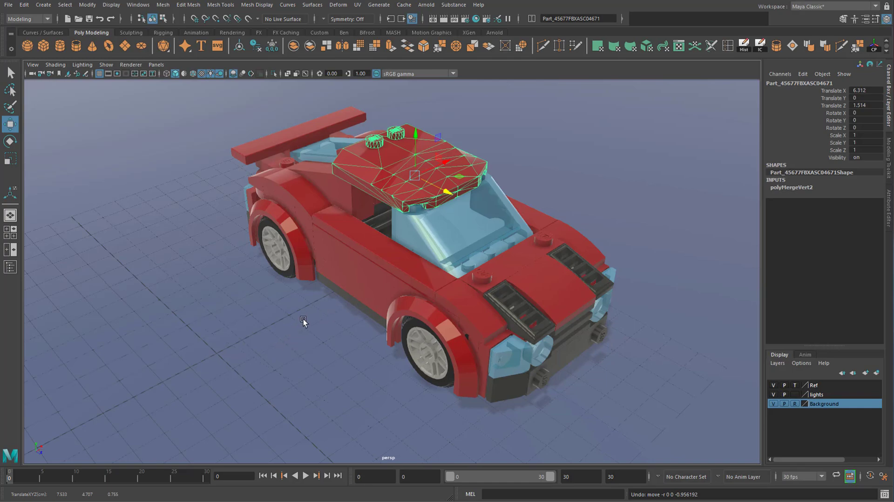
# Step: Examine the assembled red brick car from the front and the side
pyautogui.keyDown('alt'); pyautogui.moveTo(328, 335); pyautogui.dragTo(327, 265); pyautogui.keyUp('alt')
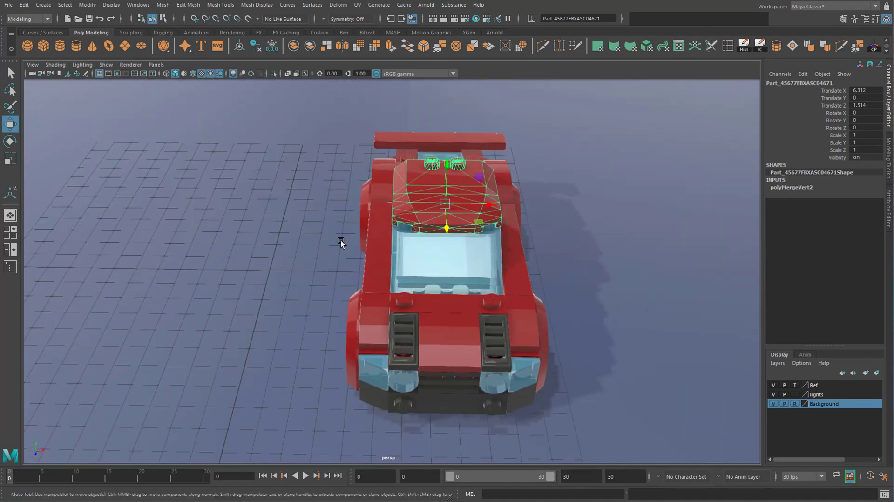
pyautogui.moveTo(363, 248)
pyautogui.keyDown('alt'); pyautogui.mouseDown(button='middle')
pyautogui.moveTo(191, 265)
pyautogui.moveTo(369, 264)
pyautogui.mouseUp(button='middle'); pyautogui.keyUp('alt')
pyautogui.keyDown('alt'); pyautogui.moveTo(268, 254); pyautogui.dragTo(304, 260); pyautogui.keyUp('alt')
pyautogui.scroll(3, 305, 261)
pyautogui.keyDown('alt'); pyautogui.moveTo(308, 344); pyautogui.dragTo(410, 287, button='middle'); pyautogui.keyUp('alt')
pyautogui.keyDown('alt'); pyautogui.moveTo(410, 287); pyautogui.dragTo(495, 353); pyautogui.keyUp('alt')
pyautogui.scroll(-4, 496, 353)
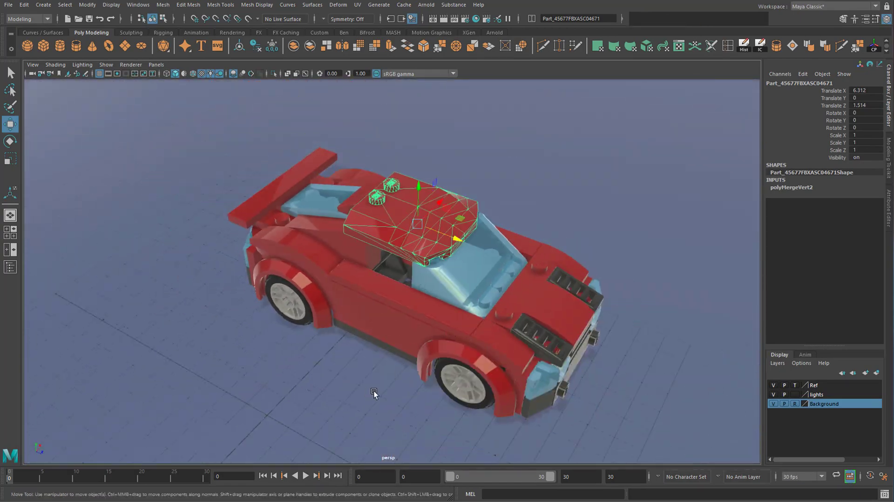
# Step: Select the 2x6 brick among the loose parts and move it along X to 5.517
pyautogui.click(374, 390)
pyautogui.keyDown('alt'); pyautogui.moveTo(380, 311); pyautogui.dragTo(494, 208, button='middle'); pyautogui.keyUp('alt')
pyautogui.keyDown('alt'); pyautogui.moveTo(493, 207); pyautogui.dragTo(280, 295); pyautogui.keyUp('alt')
pyautogui.keyDown('alt'); pyautogui.moveTo(279, 295); pyautogui.dragTo(361, 258, button='middle'); pyautogui.keyUp('alt')
pyautogui.click(471, 289)
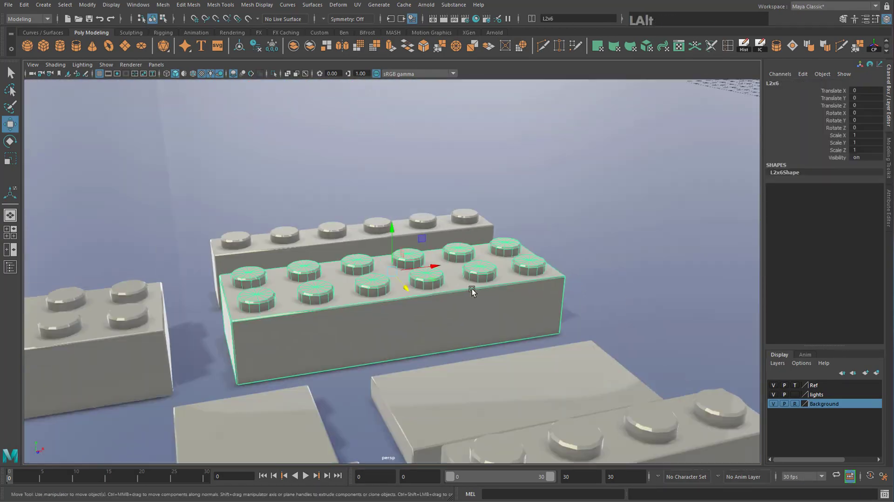
pyautogui.press('w')
pyautogui.keyDown('alt'); pyautogui.moveTo(476, 286); pyautogui.dragTo(526, 288); pyautogui.keyUp('alt')
# Step: Try to rotate and scale the 2x6 brick, undoing each transformation
pyautogui.press('e')
pyautogui.hotkey('ctrl', 'z')
pyautogui.press('r')
pyautogui.moveTo(581, 260); pyautogui.dragTo(613, 256)
pyautogui.hotkey('ctrl', 'z')
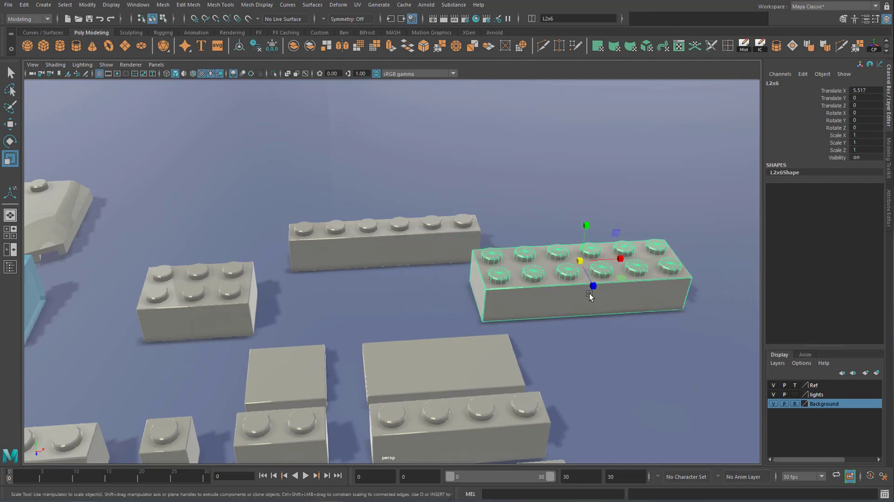
# Step: Move the 2x6 brick back beside the other loose bricks, to Translate X 0.574
pyautogui.scroll(-5, 589, 295)
pyautogui.keyDown('alt'); pyautogui.moveTo(500, 280); pyautogui.dragTo(483, 275); pyautogui.keyUp('alt')
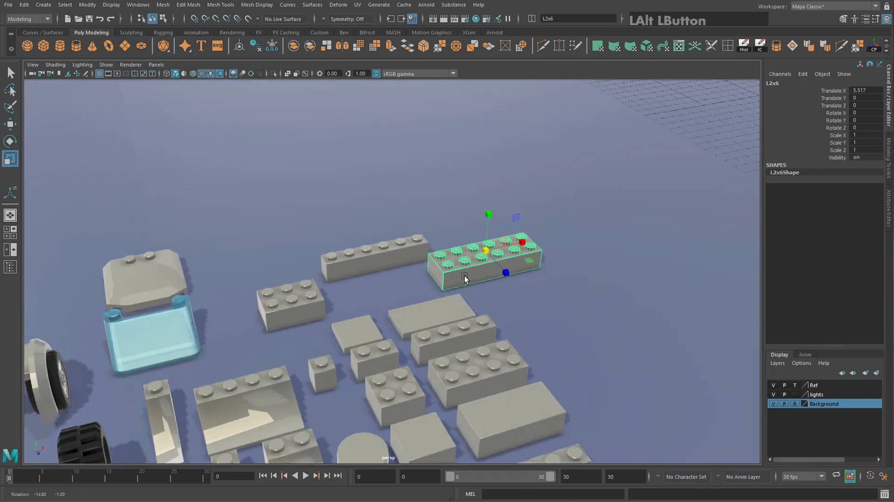
pyautogui.keyDown('alt'); pyautogui.moveTo(482, 276); pyautogui.dragTo(473, 272, button='middle'); pyautogui.keyUp('alt')
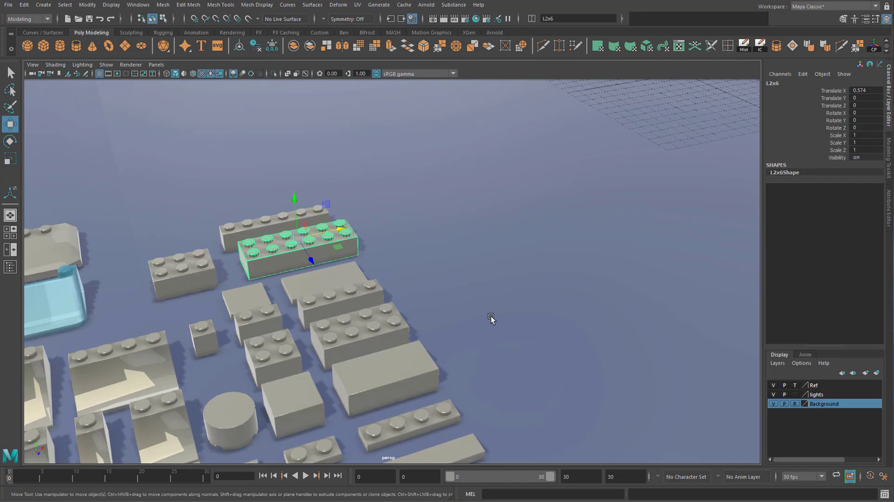
# Step: Select the dark slotted vent on the car's hood and frame it for inspection
pyautogui.keyDown('alt'); pyautogui.moveTo(491, 321); pyautogui.dragTo(345, 410, button='middle'); pyautogui.keyUp('alt')
pyautogui.click(638, 150)
pyautogui.press('f')
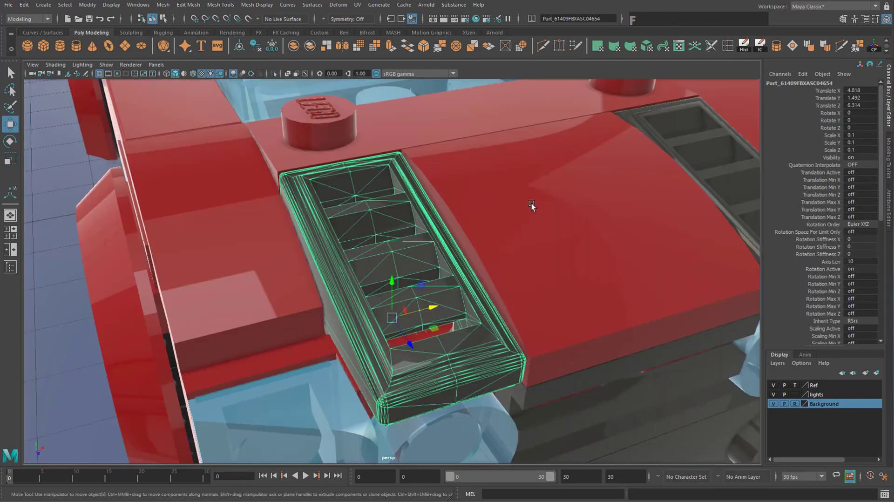
pyautogui.scroll(-8, 438, 273)
pyautogui.keyDown('alt'); pyautogui.moveTo(437, 273); pyautogui.dragTo(414, 280); pyautogui.keyUp('alt')
pyautogui.keyDown('alt'); pyautogui.moveTo(414, 280); pyautogui.dragTo(412, 296, button='middle'); pyautogui.keyUp('alt')
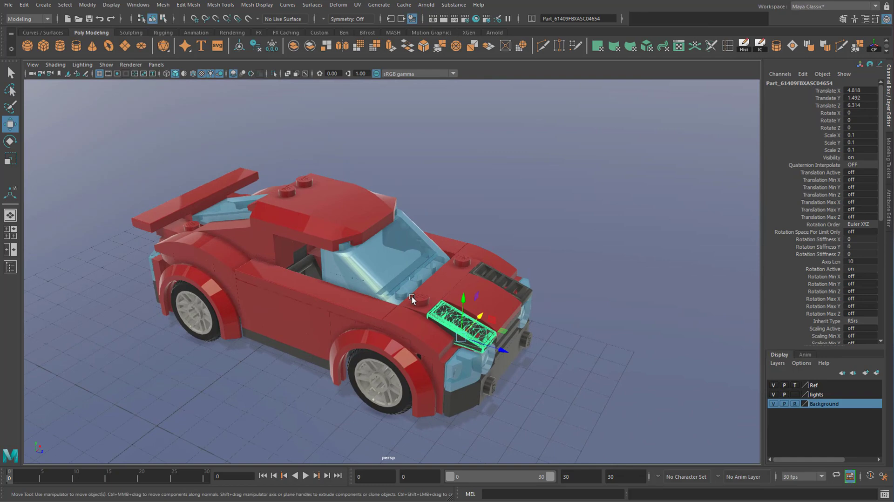
# Step: Examine the full layout of loose brick parts and its placement relative to the assembled car
pyautogui.scroll(-8, 412, 297)
pyautogui.keyDown('alt'); pyautogui.moveTo(436, 314); pyautogui.dragTo(354, 261); pyautogui.keyUp('alt')
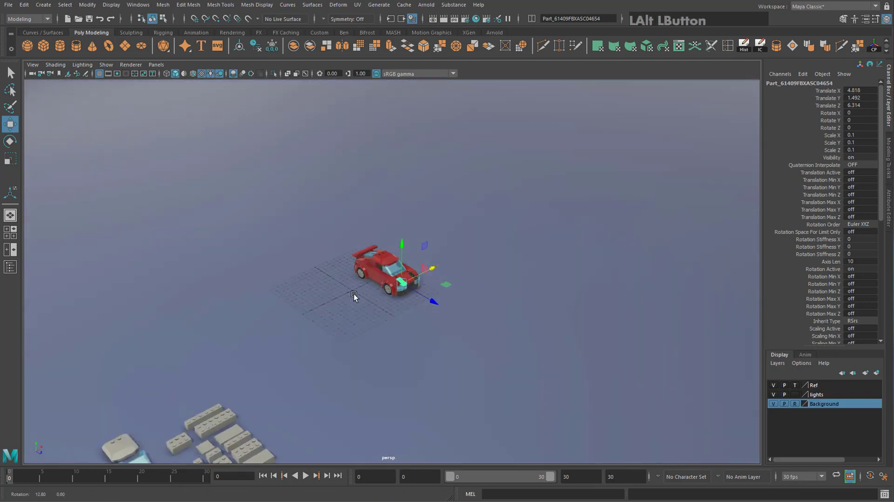
pyautogui.keyDown('alt'); pyautogui.moveTo(354, 261); pyautogui.dragTo(553, 188, button='middle'); pyautogui.keyUp('alt')
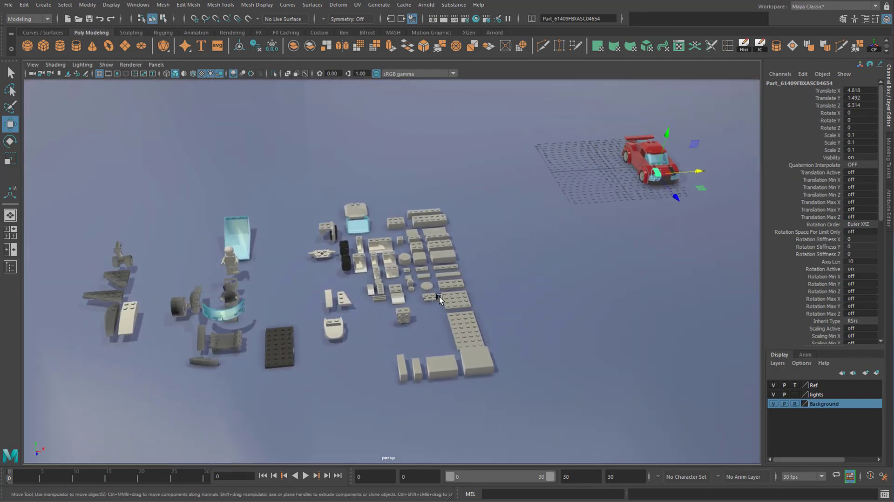
pyautogui.keyDown('alt'); pyautogui.moveTo(448, 294); pyautogui.dragTo(346, 323, button='middle'); pyautogui.keyUp('alt')
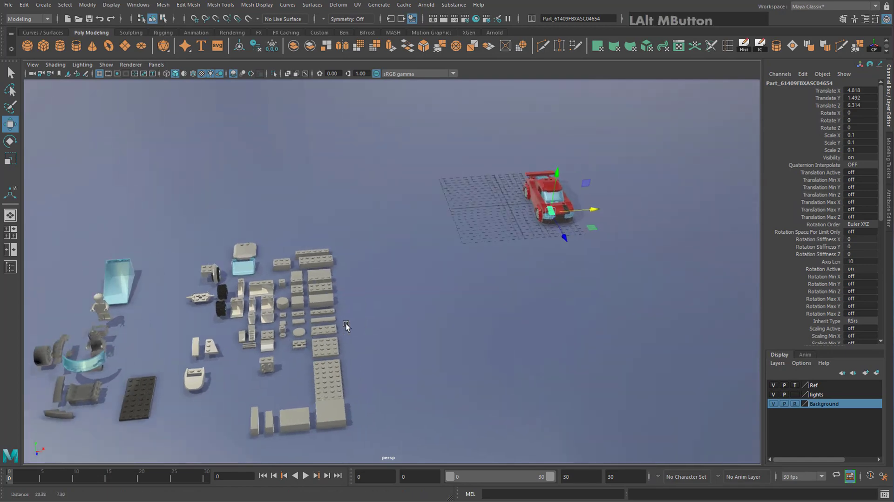
pyautogui.scroll(-3, 440, 290)
pyautogui.keyDown('alt'); pyautogui.moveTo(442, 285); pyautogui.dragTo(337, 233, button='middle'); pyautogui.keyUp('alt')
pyautogui.scroll(8, 449, 329)
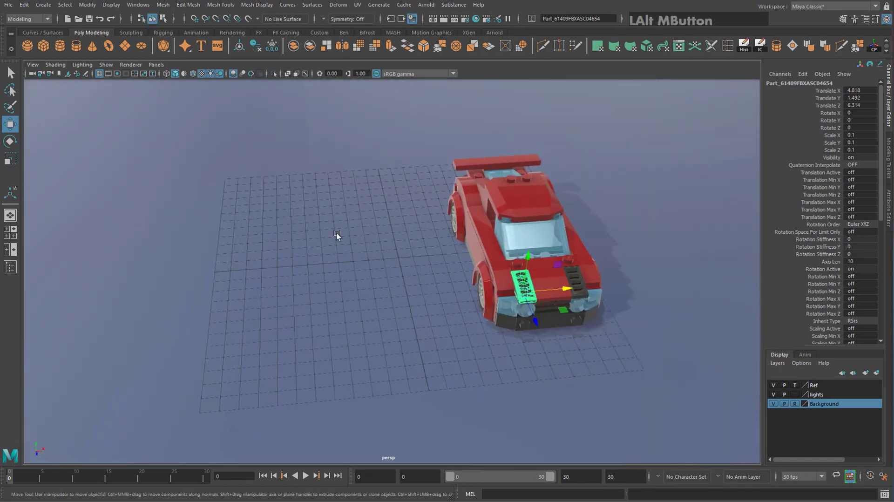
pyautogui.scroll(3, 335, 233)
# Step: Create a trial polygon cube scaled uniformly to 2.657 and raised to Translate Y 1.226, and delete it
pyautogui.click(44, 47)
pyautogui.keyDown('alt'); pyautogui.moveTo(289, 214); pyautogui.dragTo(391, 236); pyautogui.keyUp('alt')
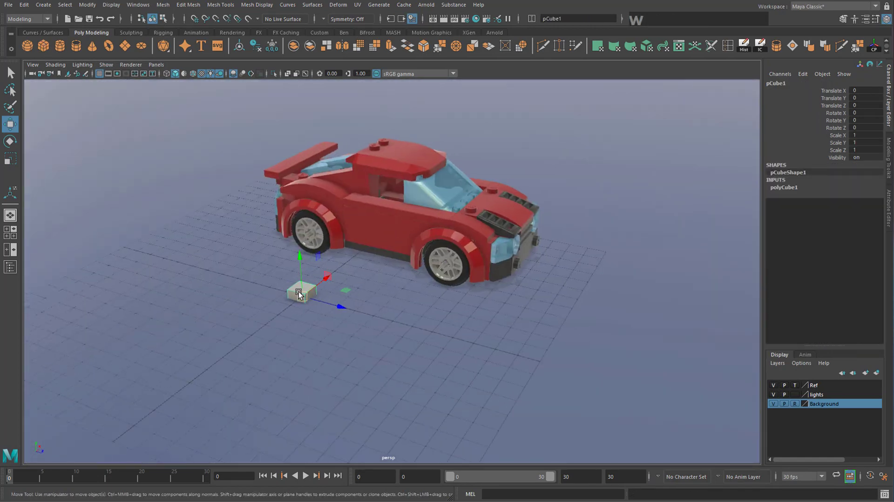
pyautogui.press('r')
pyautogui.moveTo(318, 293); pyautogui.dragTo(344, 284)
pyautogui.press('w')
pyautogui.moveTo(303, 242); pyautogui.dragTo(299, 231)
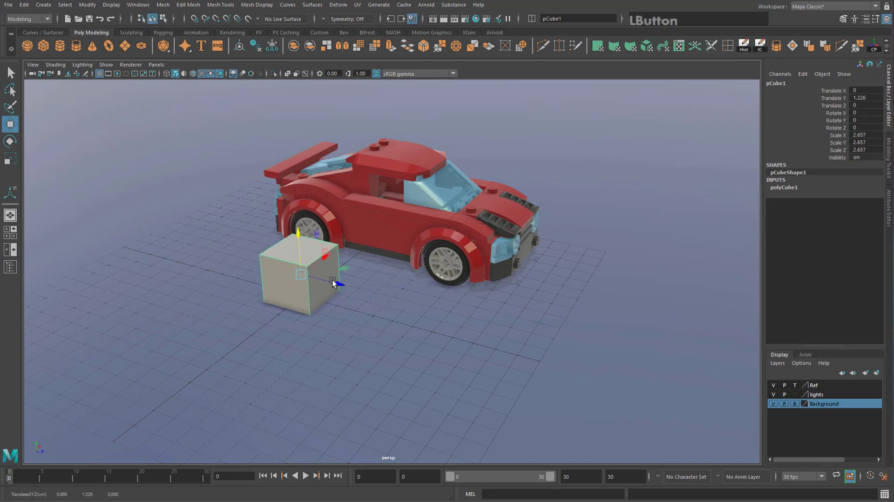
pyautogui.moveTo(333, 281); pyautogui.dragTo(377, 292)
pyautogui.press('Delete')
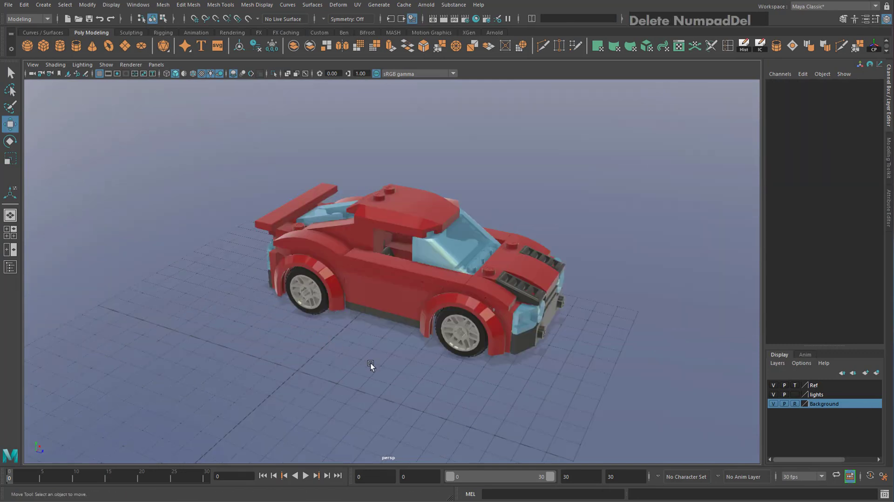
# Step: Set the viewport to shaded display with texture maps to show the car without scene lighting
pyautogui.scroll(3, 450, 230)
pyautogui.keyDown('alt'); pyautogui.moveTo(450, 231); pyautogui.dragTo(445, 270, button='middle'); pyautogui.keyUp('alt')
pyautogui.moveTo(446, 271)
pyautogui.keyDown('alt'); pyautogui.mouseDown()
pyautogui.moveTo(415, 273)
pyautogui.moveTo(435, 275)
pyautogui.mouseUp(); pyautogui.keyUp('alt')
pyautogui.keyDown('alt'); pyautogui.moveTo(435, 276); pyautogui.dragTo(300, 271, button='middle'); pyautogui.keyUp('alt')
pyautogui.keyDown('alt'); pyautogui.moveTo(300, 271); pyautogui.dragTo(338, 287); pyautogui.keyUp('alt')
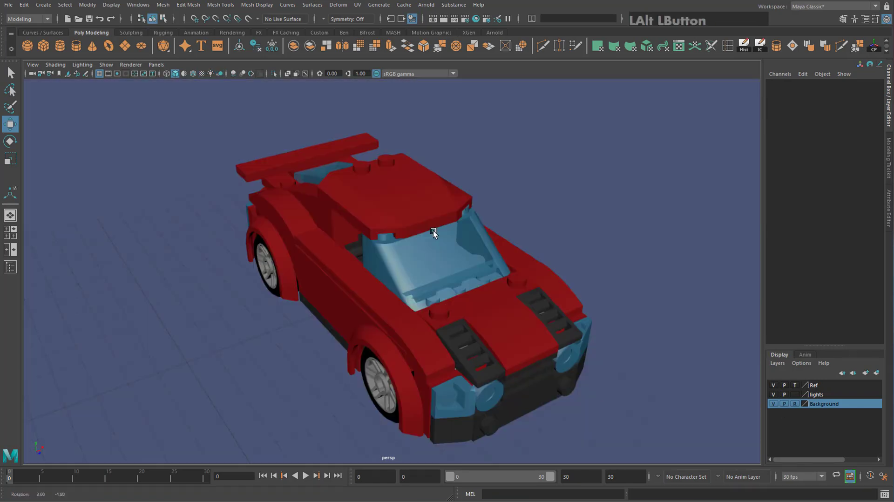
pyautogui.keyDown('alt'); pyautogui.moveTo(434, 230); pyautogui.dragTo(427, 231); pyautogui.keyUp('alt')
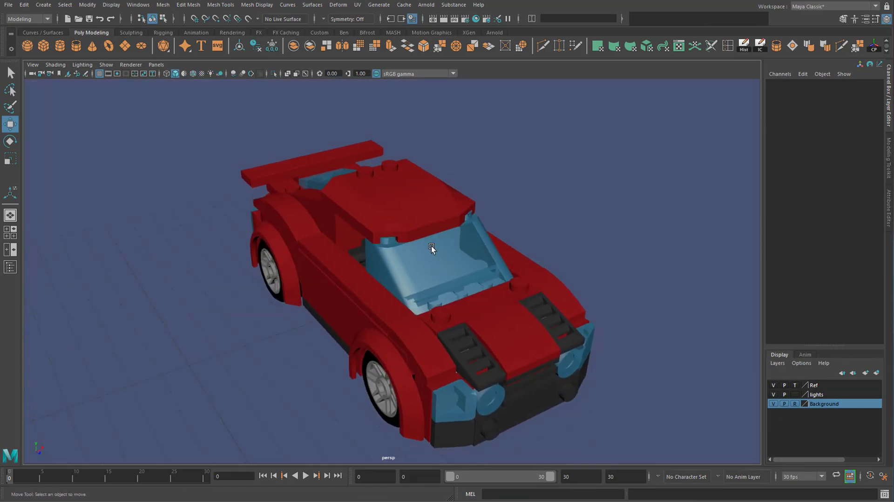
pyautogui.press('5')
pyautogui.press('6')
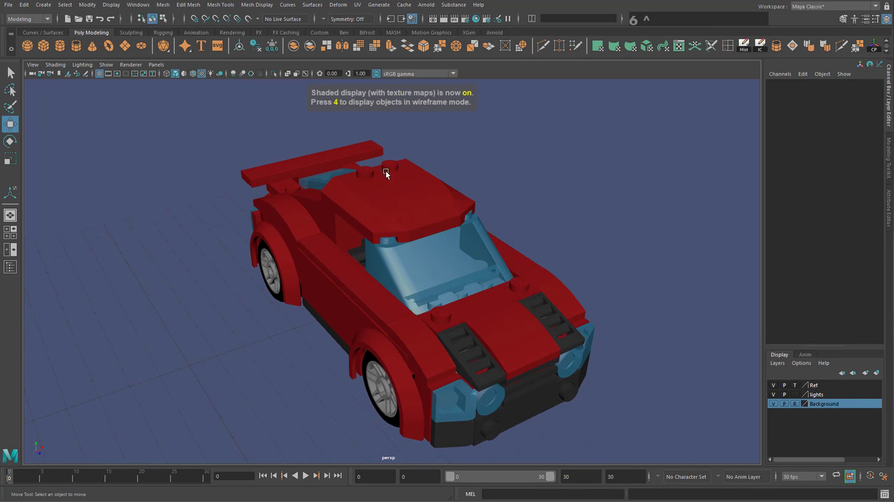
# Step: Enable all scene lights, shadows and screen space ambient occlusion in the viewport
pyautogui.click(210, 76)
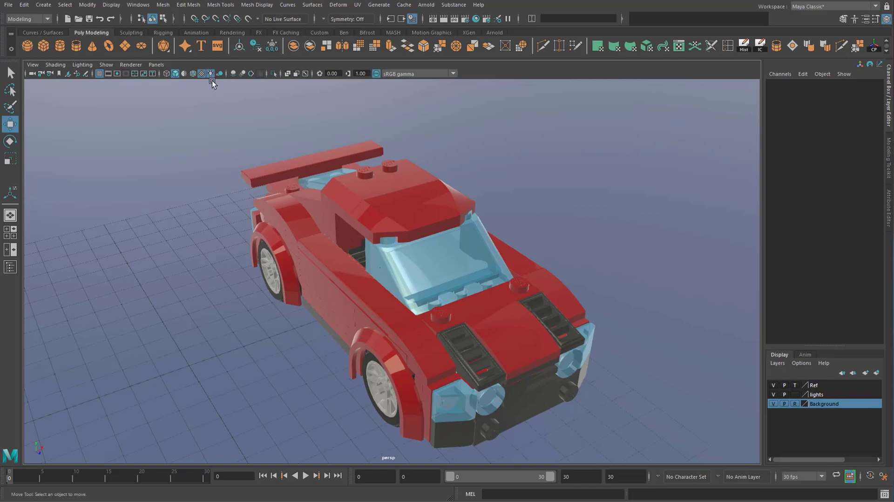
pyautogui.click(220, 73)
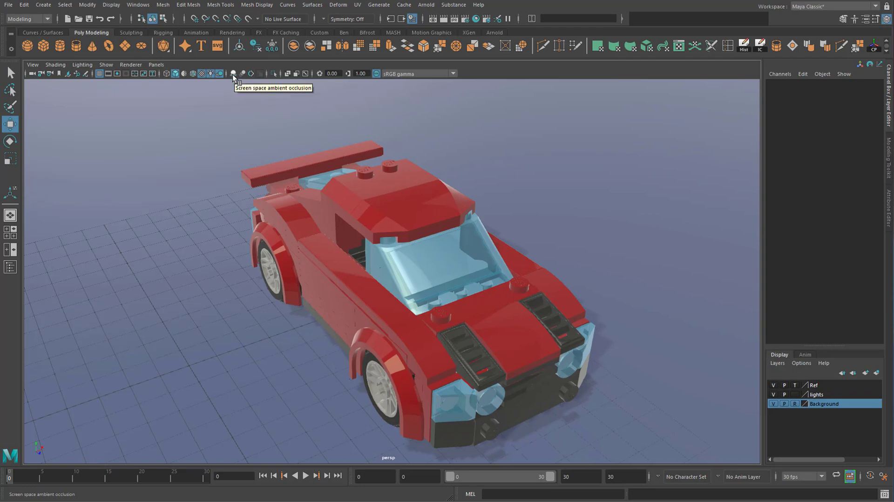
pyautogui.click(233, 74)
# Step: Inspect the lit car from several angles around its front and windshield
pyautogui.keyDown('alt'); pyautogui.moveTo(347, 226); pyautogui.dragTo(382, 214); pyautogui.keyUp('alt')
pyautogui.scroll(-4, 383, 217)
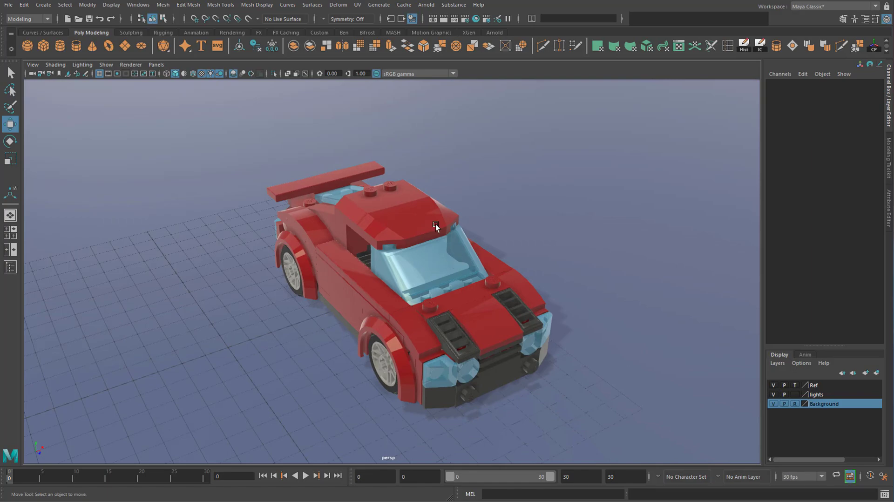
pyautogui.keyDown('alt'); pyautogui.moveTo(448, 238); pyautogui.dragTo(423, 245); pyautogui.keyUp('alt')
pyautogui.keyDown('alt'); pyautogui.moveTo(446, 269); pyautogui.dragTo(418, 247, button='middle'); pyautogui.keyUp('alt')
pyautogui.scroll(6, 404, 255)
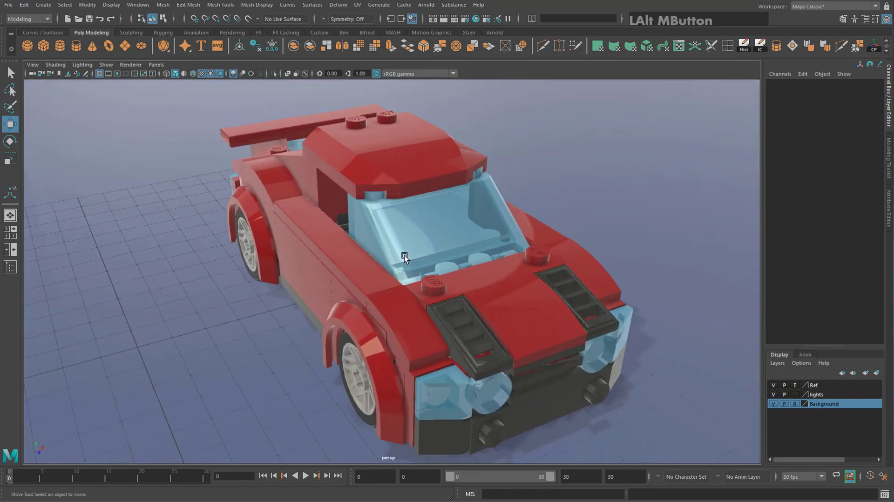
pyautogui.keyDown('alt'); pyautogui.moveTo(484, 288); pyautogui.dragTo(242, 197); pyautogui.keyUp('alt')
pyautogui.keyDown('alt'); pyautogui.moveTo(242, 196); pyautogui.dragTo(308, 255, button='middle'); pyautogui.keyUp('alt')
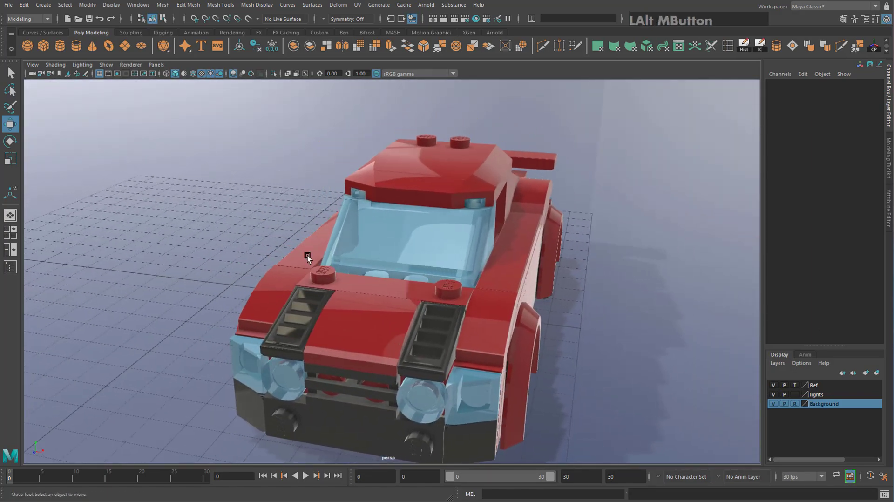
# Step: Turn off the viewport's lighting effects to compare the car's flat shading
pyautogui.moveTo(308, 255)
pyautogui.keyDown('alt'); pyautogui.mouseDown()
pyautogui.moveTo(276, 256)
pyautogui.moveTo(302, 160)
pyautogui.mouseUp(); pyautogui.keyUp('alt')
pyautogui.click(211, 76)
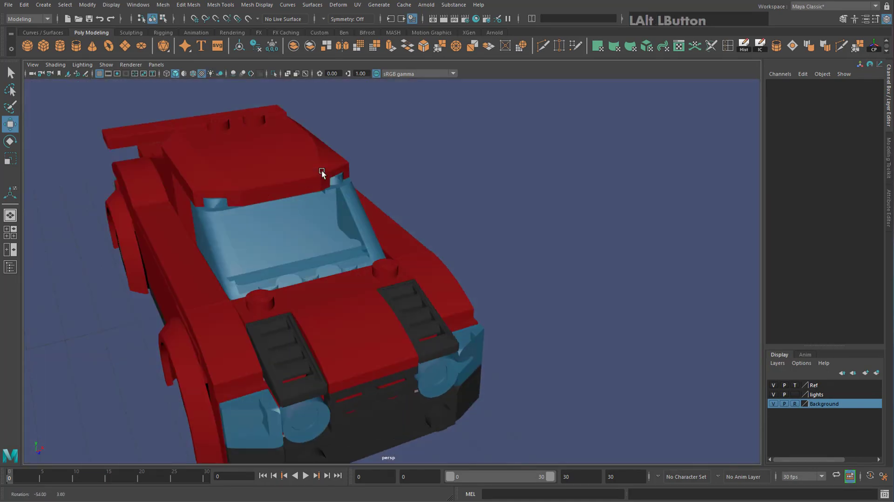
pyautogui.keyDown('alt'); pyautogui.moveTo(322, 169); pyautogui.dragTo(273, 165); pyautogui.keyUp('alt')
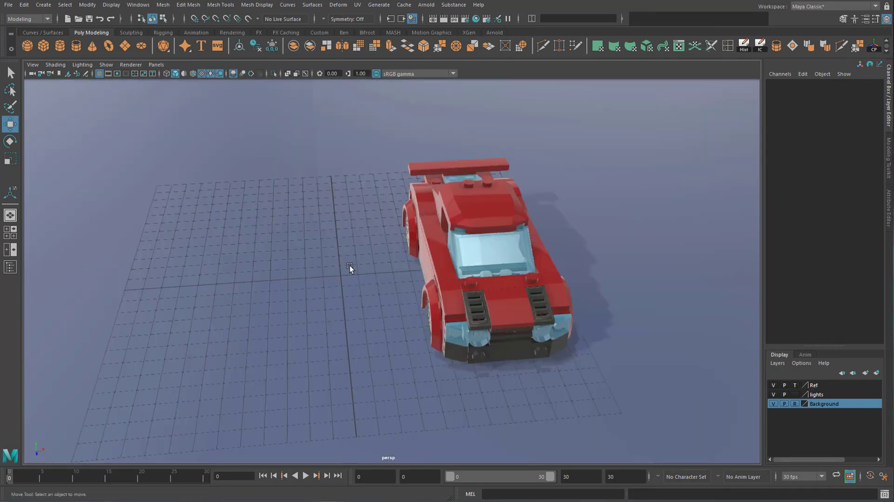
pyautogui.scroll(-6, 324, 259)
pyautogui.scroll(9, 315, 260)
pyautogui.scroll(-9, 327, 259)
pyautogui.scroll(9, 326, 258)
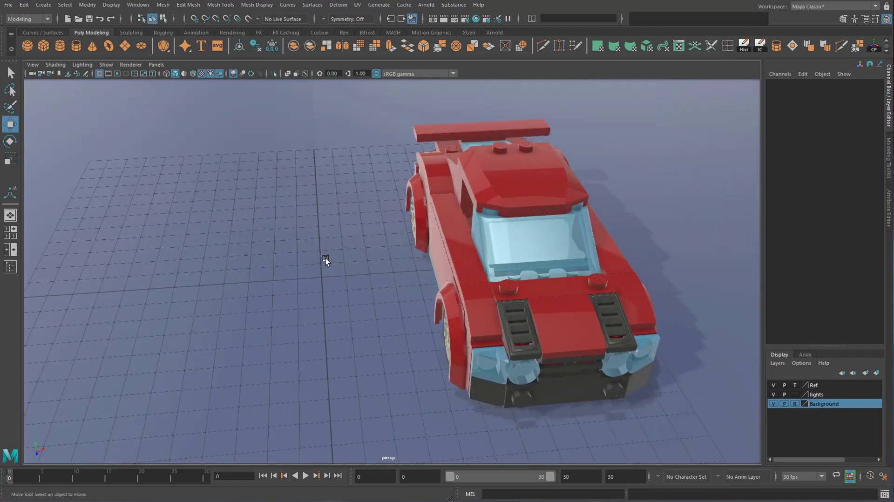
pyautogui.scroll(-4, 325, 262)
pyautogui.scroll(4, 396, 275)
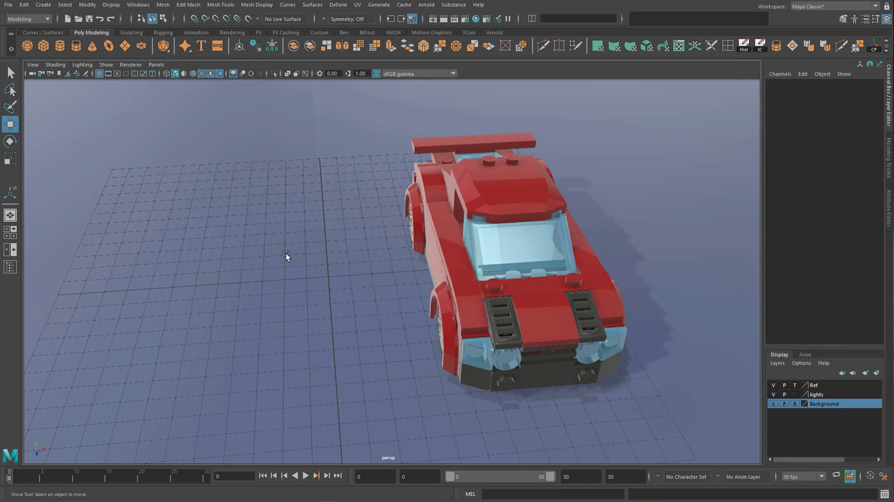
# Step: Look over the loose parts and the car from a wider viewpoint and from the front
pyautogui.keyDown('alt'); pyautogui.moveTo(286, 254); pyautogui.dragTo(185, 247); pyautogui.keyUp('alt')
pyautogui.keyDown('alt'); pyautogui.moveTo(185, 247); pyautogui.dragTo(510, 273, button='middle'); pyautogui.keyUp('alt')
pyautogui.scroll(-5, 318, 277)
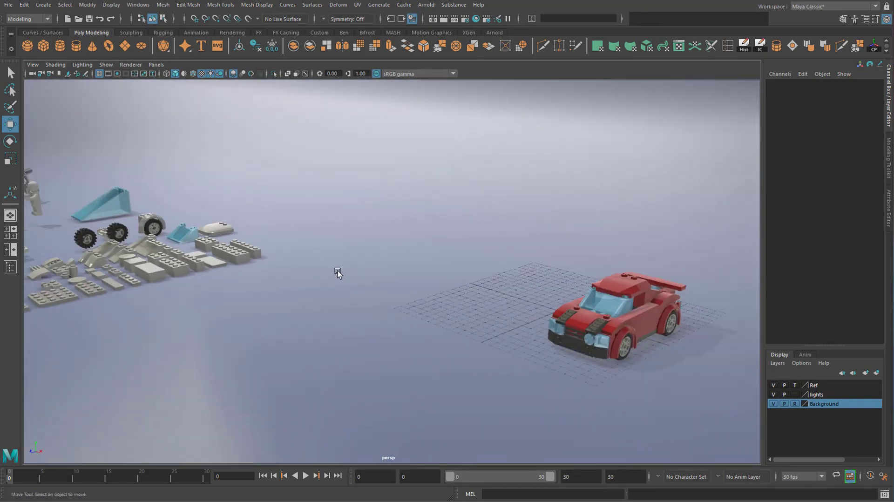
pyautogui.keyDown('alt'); pyautogui.moveTo(337, 270); pyautogui.dragTo(415, 293); pyautogui.keyUp('alt')
pyautogui.scroll(-2, 292, 267)
pyautogui.keyDown('alt'); pyautogui.moveTo(415, 293); pyautogui.dragTo(380, 282, button='middle'); pyautogui.keyUp('alt')
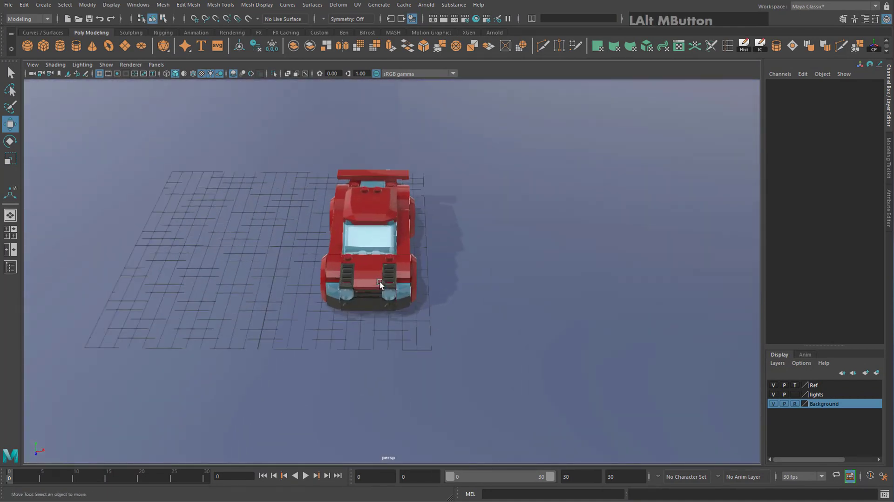
pyautogui.scroll(3, 380, 282)
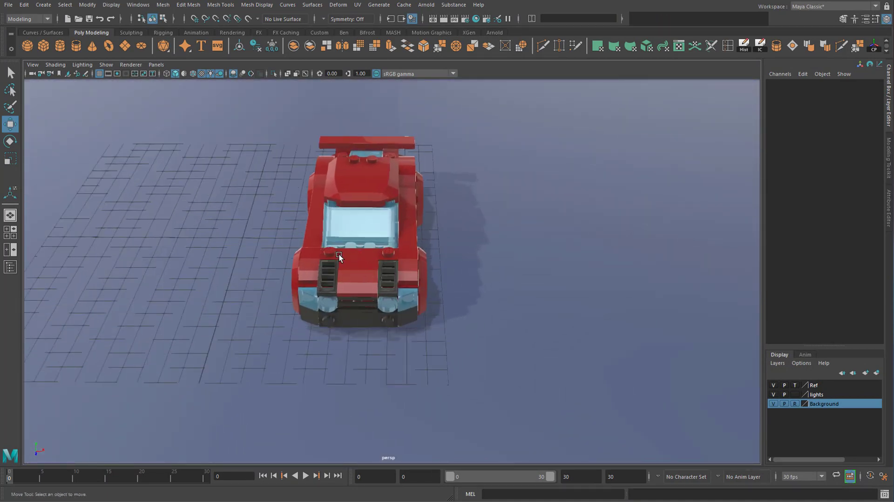
# Step: Select the 2x4 brick among the loose parts and frame it for a close look
pyautogui.scroll(-4, 339, 256)
pyautogui.keyDown('alt'); pyautogui.moveTo(350, 264); pyautogui.dragTo(279, 242); pyautogui.keyUp('alt')
pyautogui.click(268, 227)
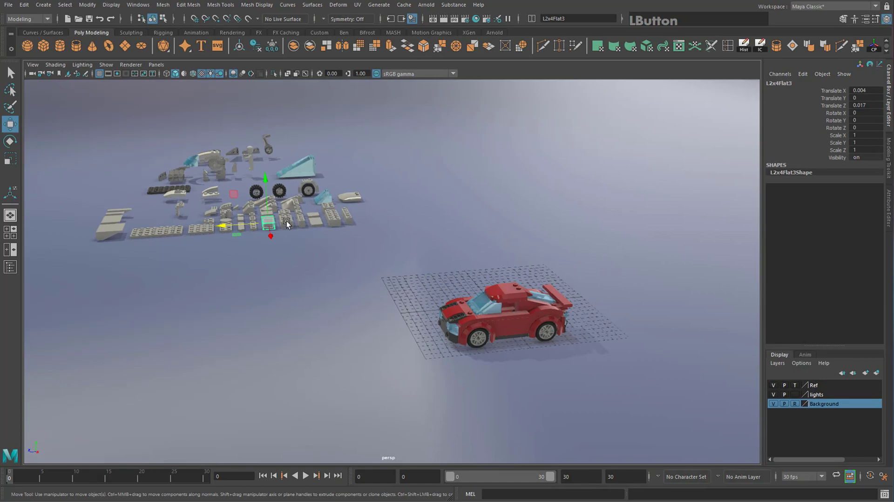
pyautogui.click(286, 223)
pyautogui.press('f')
pyautogui.keyDown('alt'); pyautogui.moveTo(235, 205); pyautogui.dragTo(135, 194); pyautogui.keyUp('alt')
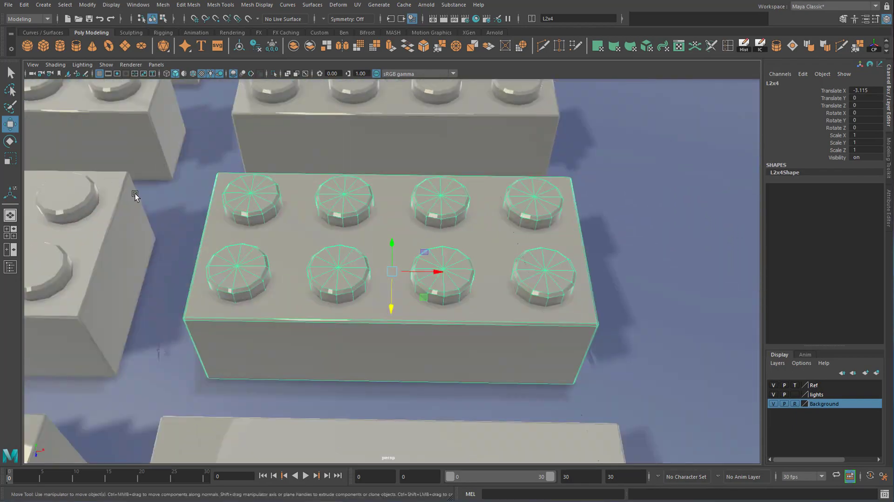
# Step: Examine the bricks and slopes around the 2x4 brick and compare them with the assembled car
pyautogui.scroll(-5, 463, 244)
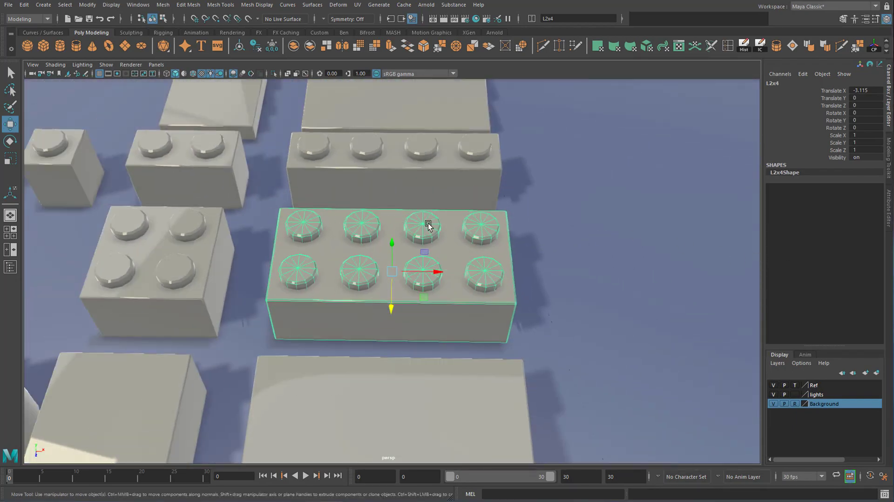
pyautogui.keyDown('alt'); pyautogui.moveTo(428, 226); pyautogui.dragTo(421, 182, button='middle'); pyautogui.keyUp('alt')
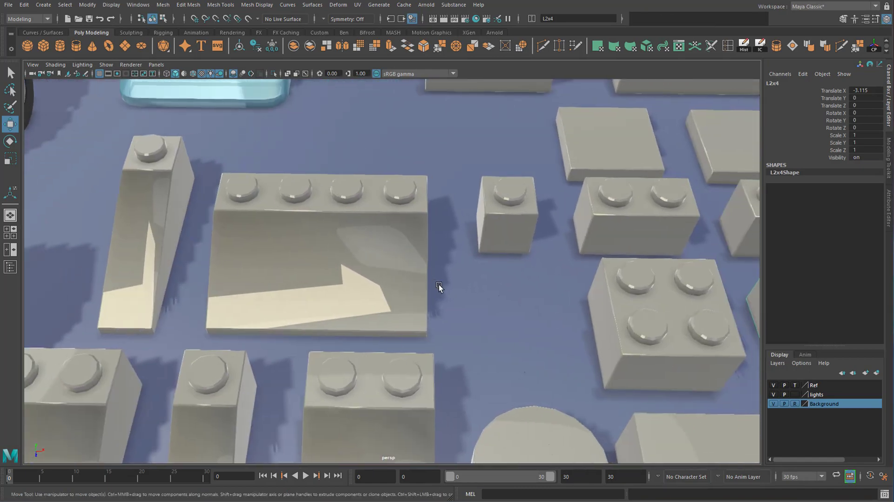
pyautogui.press('alt')
pyautogui.keyDown('alt'); pyautogui.moveTo(476, 179); pyautogui.dragTo(599, 296, button='middle'); pyautogui.keyUp('alt')
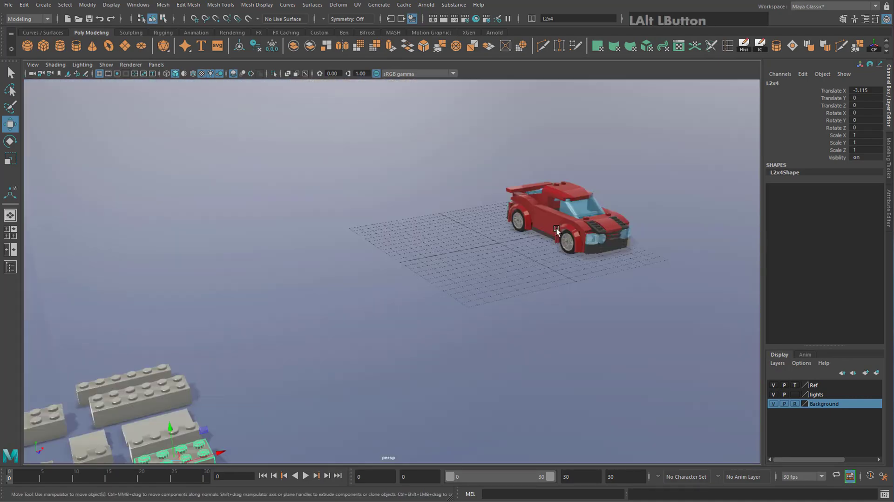
# Step: Select the small plate under the car's windshield and frame it, with the whole car in view
pyautogui.click(557, 221)
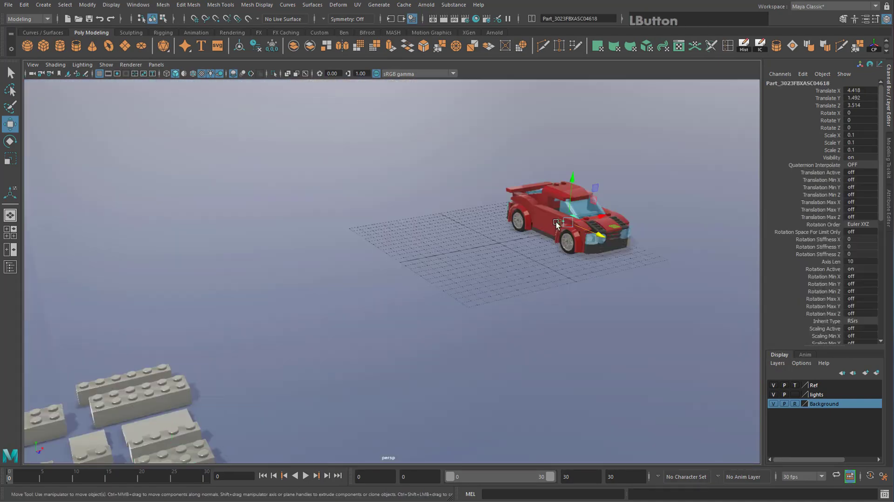
pyautogui.press('f')
pyautogui.scroll(4, 382, 315)
pyautogui.scroll(-12, 382, 316)
pyautogui.keyDown('alt'); pyautogui.moveTo(403, 308); pyautogui.dragTo(450, 313); pyautogui.keyUp('alt')
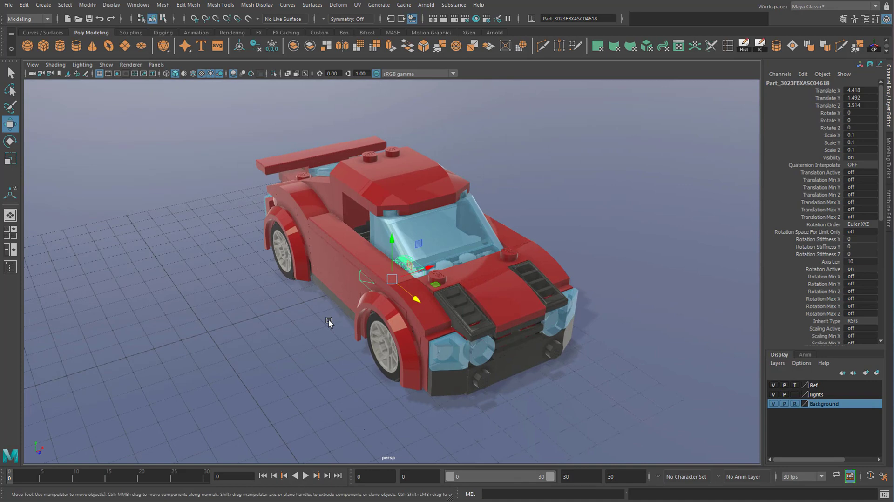
# Step: Switch to the four-view layout, maximize the top view and locate the assembled car in it
pyautogui.press('space')
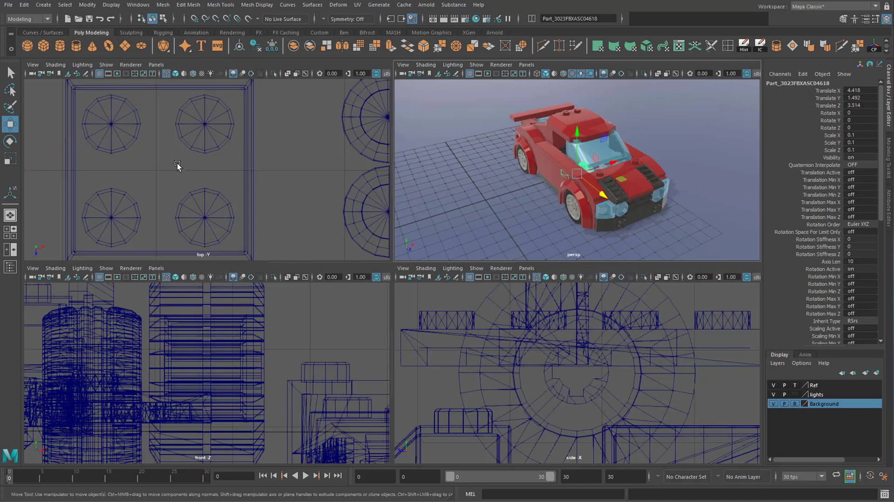
pyautogui.press('space')
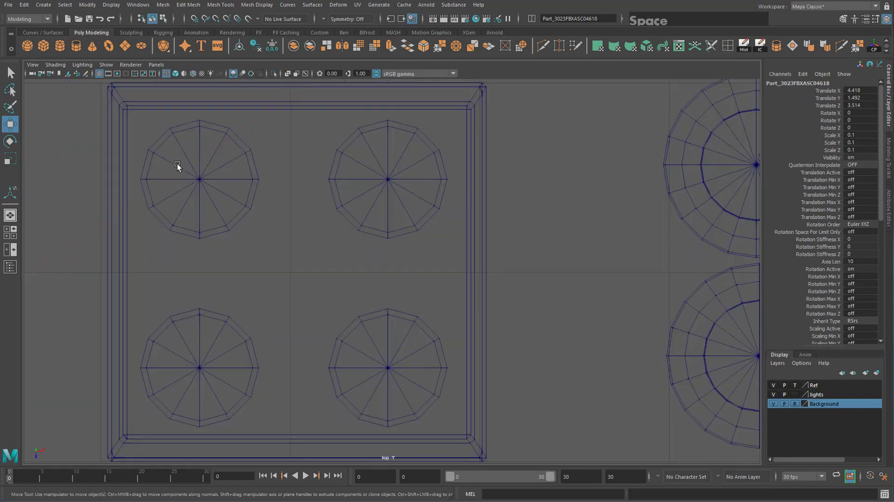
pyautogui.scroll(-10, 432, 272)
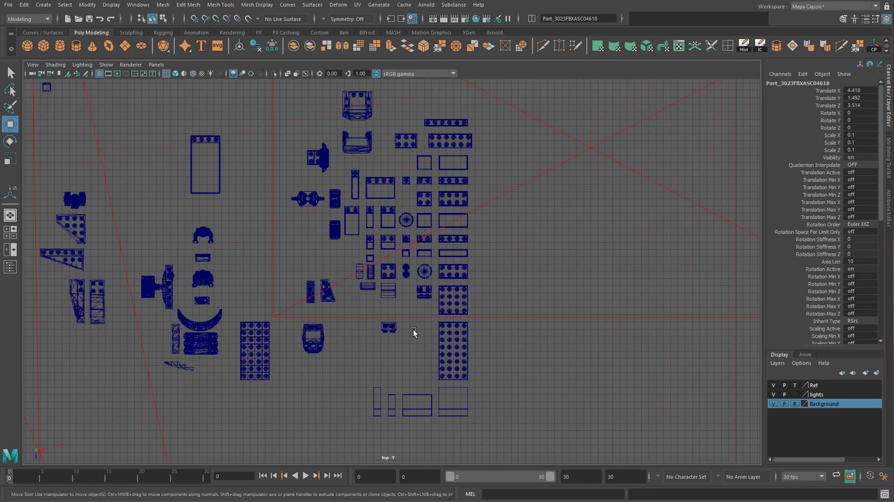
pyautogui.scroll(4, 393, 181)
pyautogui.scroll(-3, 394, 180)
pyautogui.keyDown('alt'); pyautogui.moveTo(394, 181); pyautogui.dragTo(398, 333, button='middle'); pyautogui.keyUp('alt')
pyautogui.scroll(2, 386, 312)
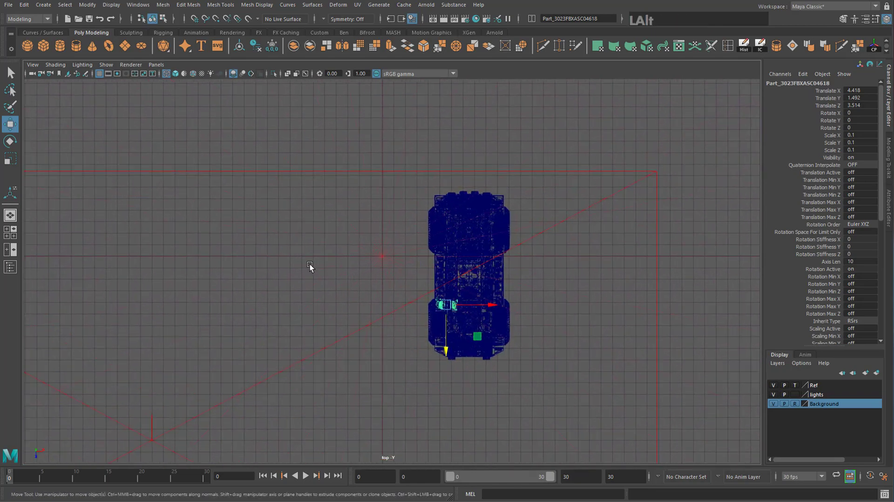
# Step: Try to orbit around the car in the orthographic top view, and check how zooming behaves there
pyautogui.keyDown('alt'); pyautogui.moveTo(309, 264); pyautogui.dragTo(422, 272); pyautogui.keyUp('alt')
pyautogui.keyDown('alt'); pyautogui.moveTo(421, 234); pyautogui.dragTo(380, 249); pyautogui.keyUp('alt')
pyautogui.scroll(3, 455, 328)
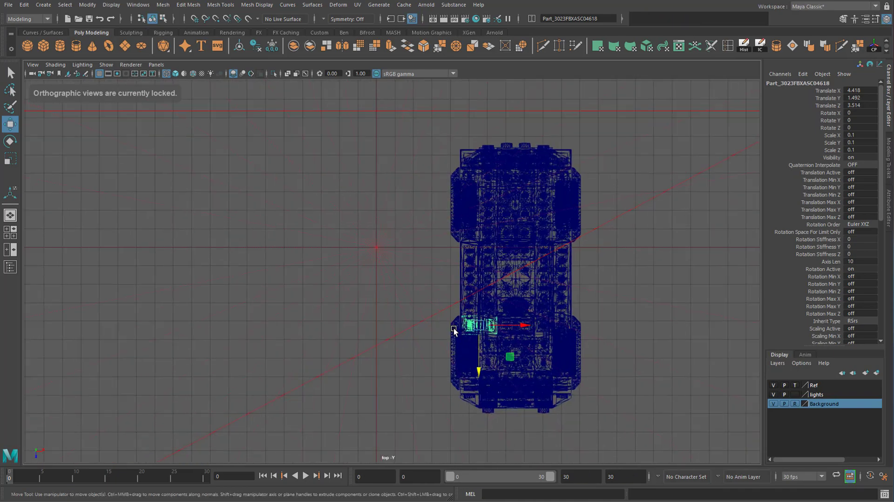
pyautogui.scroll(-1, 449, 327)
pyautogui.scroll(1, 443, 326)
pyautogui.scroll(-1, 443, 325)
pyautogui.keyDown('alt'); pyautogui.moveTo(428, 310); pyautogui.dragTo(379, 264); pyautogui.keyUp('alt')
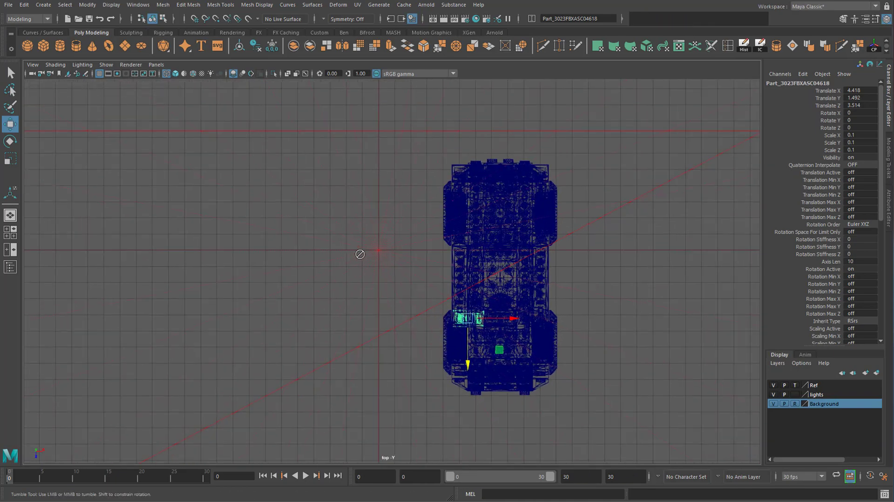
pyautogui.scroll(-3, 370, 278)
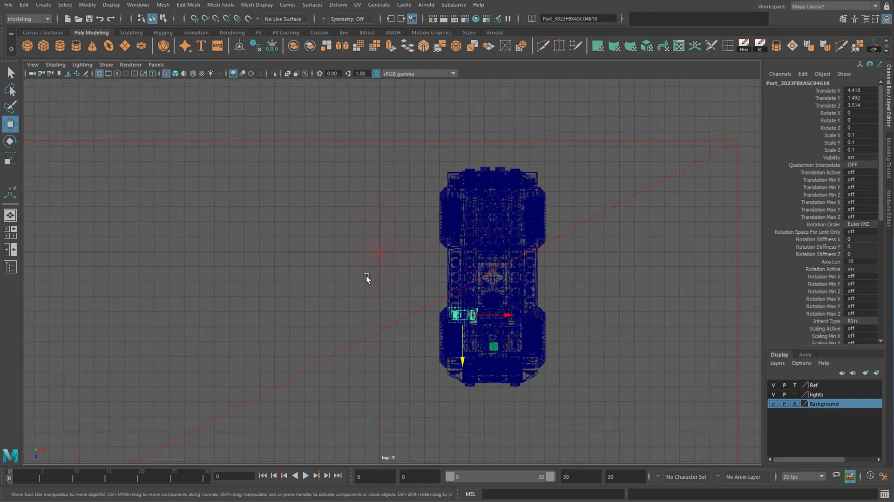
pyautogui.scroll(2, 385, 293)
# Step: Swap between the four-view layout, the perspective view and the front view, ending in the maximized perspective view
pyautogui.press('space')
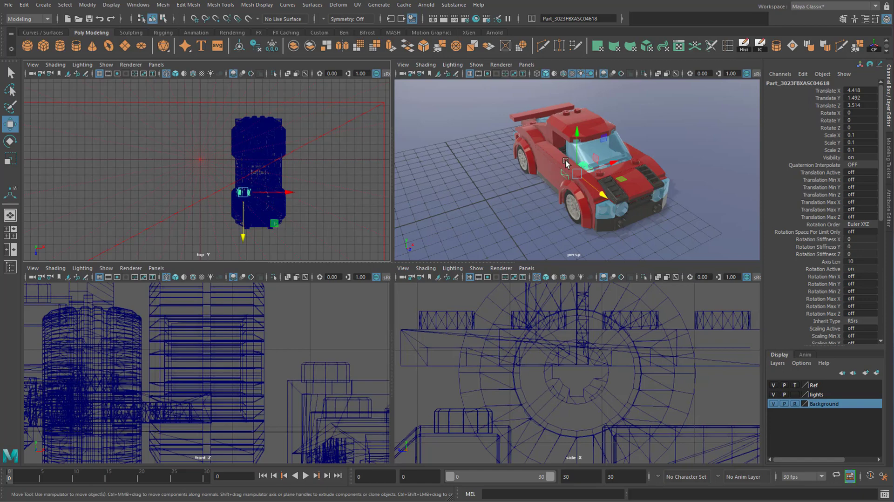
pyautogui.press('space')
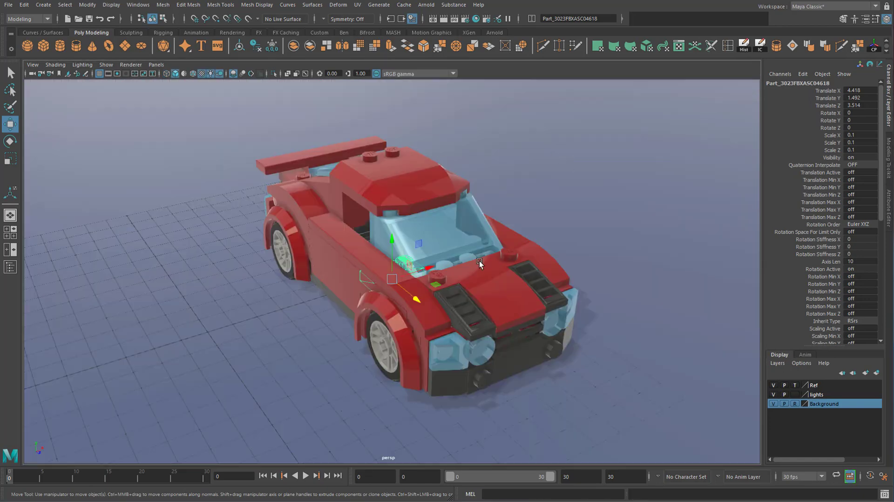
pyautogui.keyDown('alt'); pyautogui.moveTo(497, 227); pyautogui.dragTo(446, 225); pyautogui.keyUp('alt')
pyautogui.press('space')
pyautogui.press('space')
pyautogui.press('space')
pyautogui.press('space')
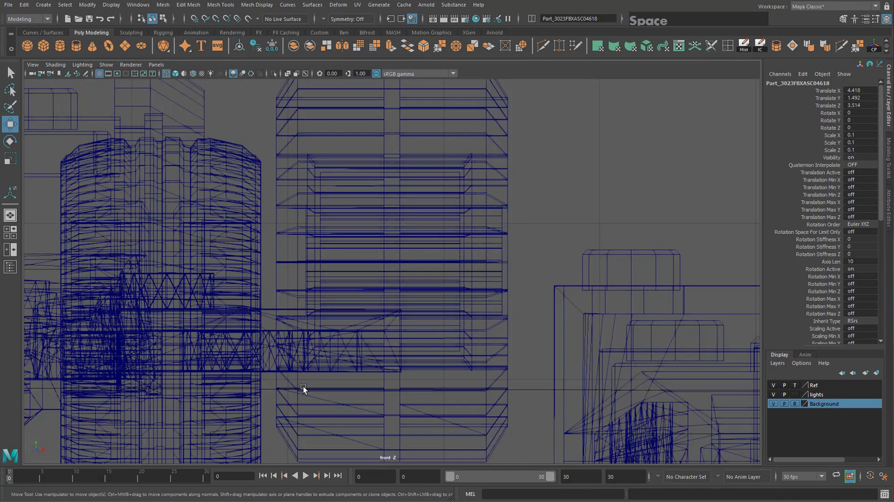
pyautogui.press('space')
pyautogui.press('space')
pyautogui.press('space')
pyautogui.press('space')
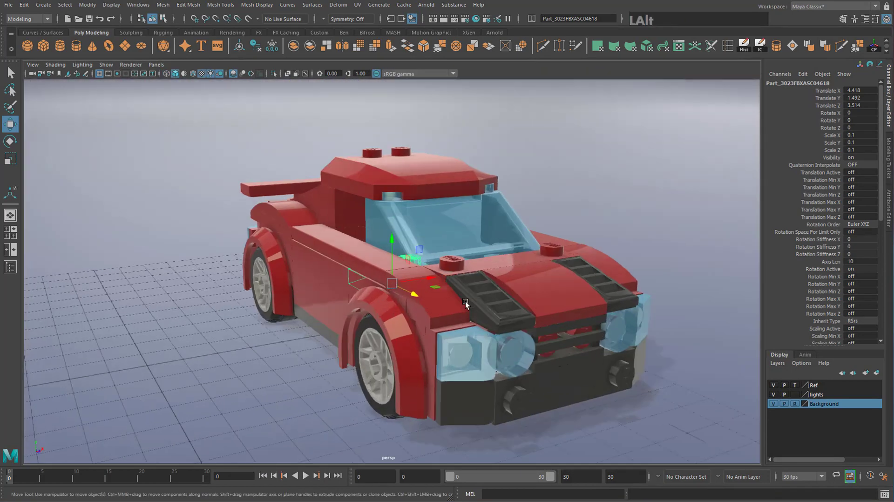
# Step: Compare the car in wireframe and shaded display, and restore the scene lights and shadows
pyautogui.scroll(3, 466, 301)
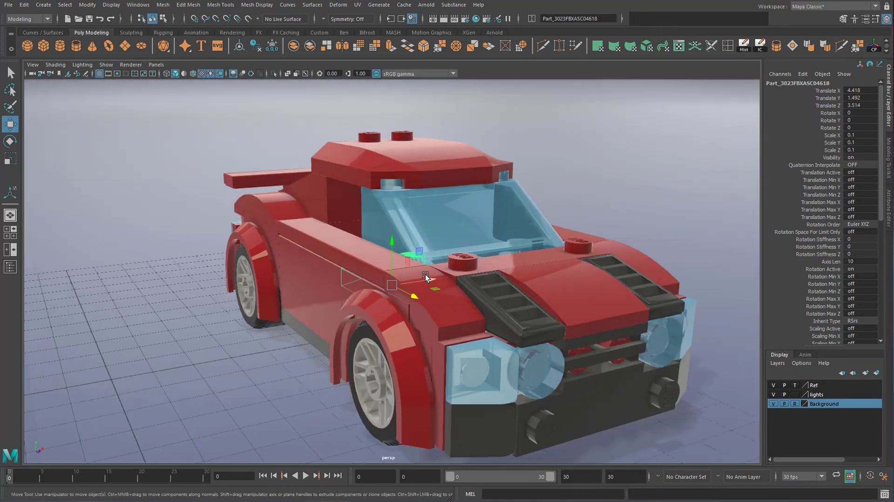
pyautogui.keyDown('alt'); pyautogui.moveTo(363, 261); pyautogui.dragTo(418, 285); pyautogui.keyUp('alt')
pyautogui.press('4')
pyautogui.press('5')
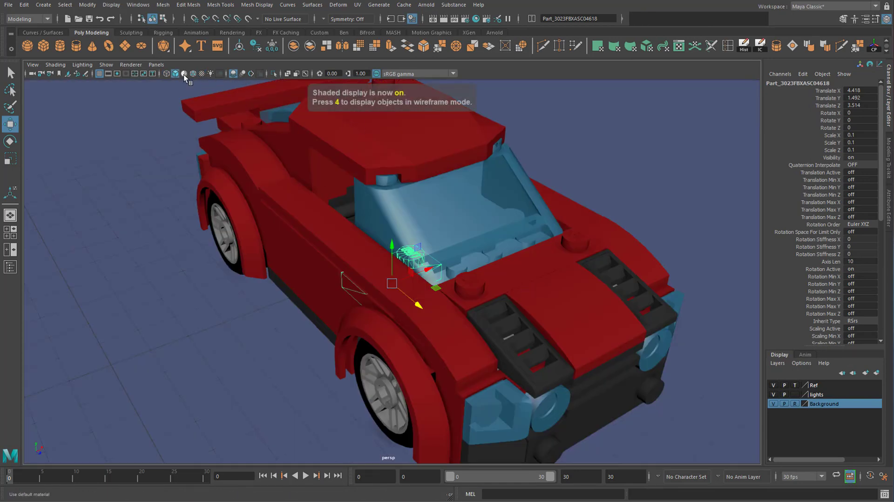
pyautogui.click(210, 75)
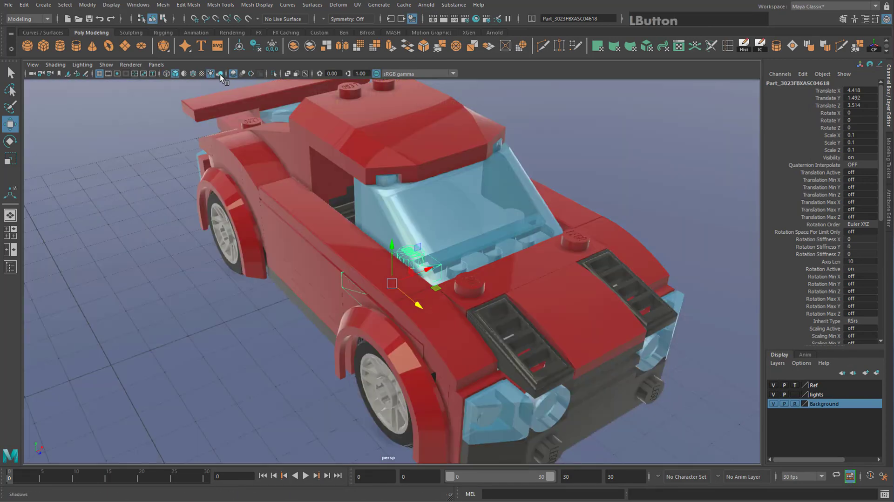
pyautogui.click(219, 73)
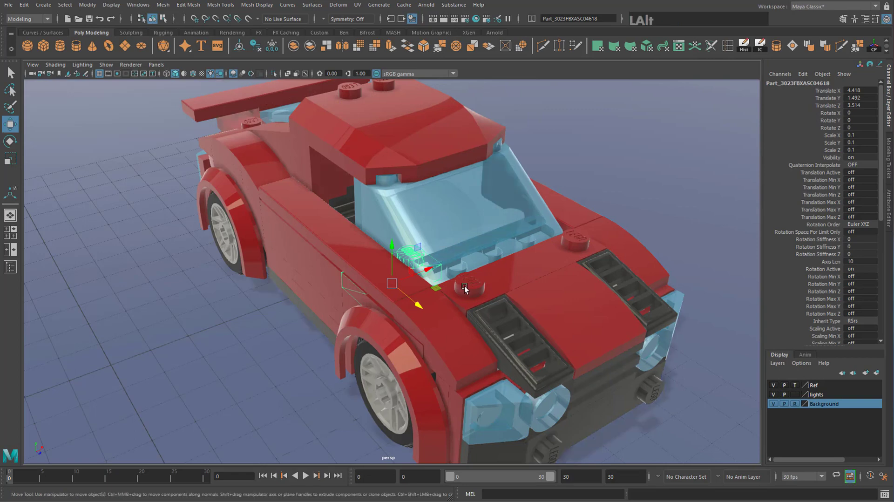
# Step: Select the studless 2x4 brick and, instead of it, the thin 2x4 plate among the loose parts
pyautogui.keyDown('alt'); pyautogui.moveTo(417, 275); pyautogui.dragTo(448, 269, button='middle'); pyautogui.keyUp('alt')
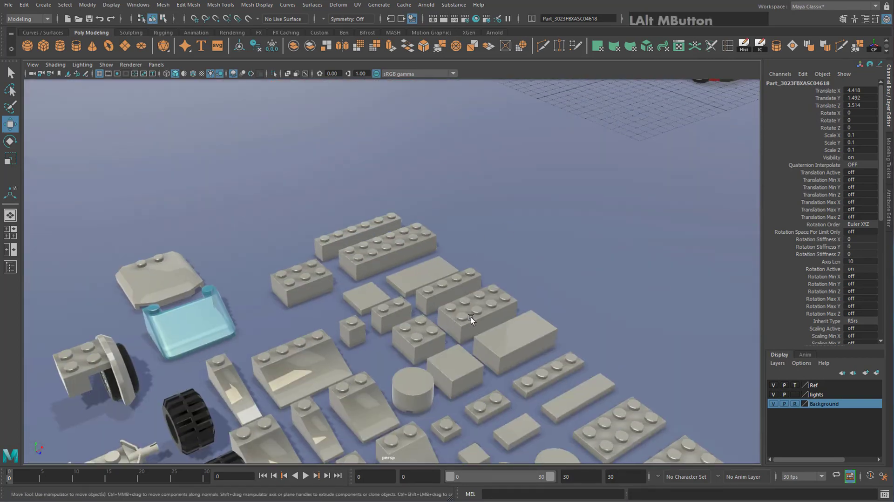
pyautogui.click(494, 336)
pyautogui.keyDown('alt'); pyautogui.moveTo(494, 336); pyautogui.dragTo(444, 280, button='middle'); pyautogui.keyUp('alt')
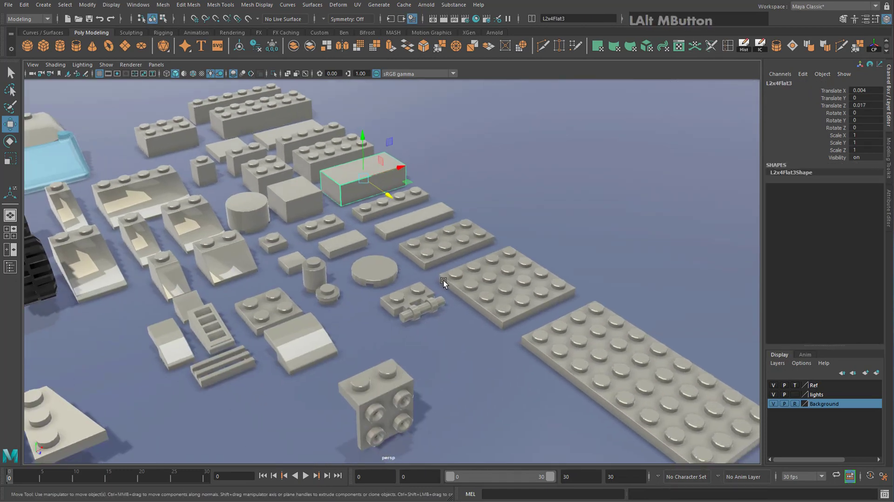
pyautogui.keyDown('alt'); pyautogui.moveTo(444, 281); pyautogui.dragTo(421, 304); pyautogui.keyUp('alt')
pyautogui.keyDown('alt'); pyautogui.moveTo(421, 304); pyautogui.dragTo(420, 269, button='middle'); pyautogui.keyUp('alt')
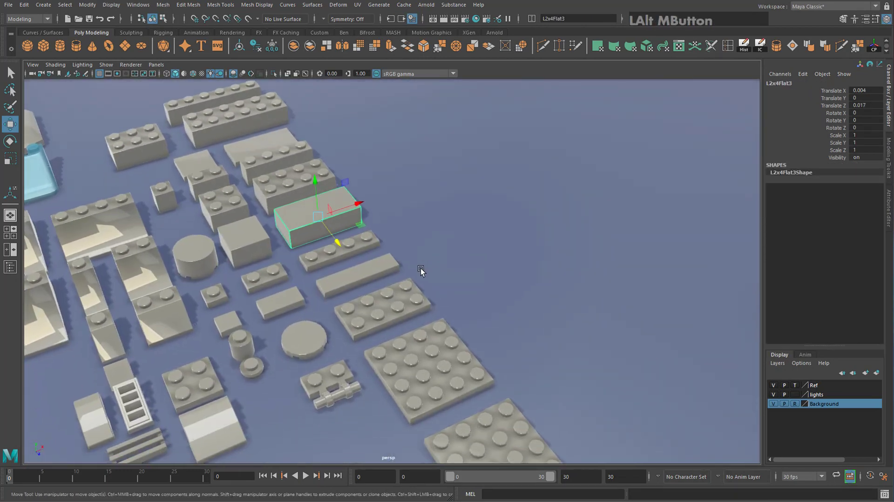
pyautogui.click(375, 314)
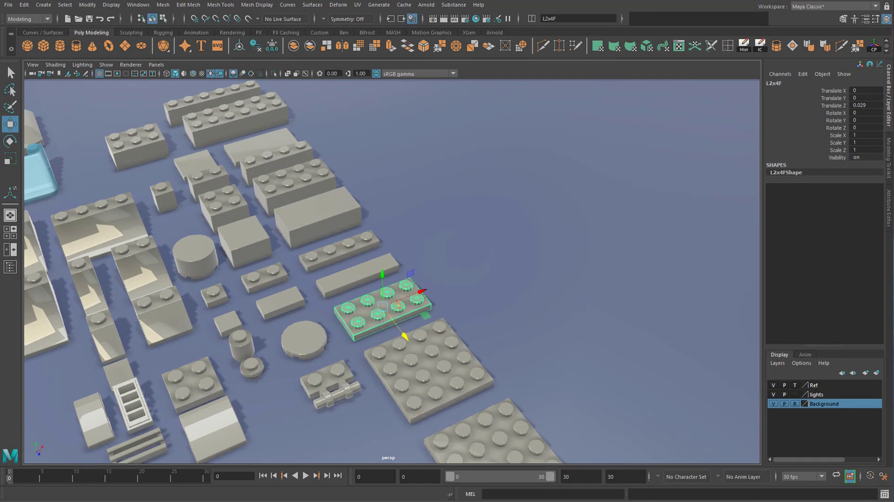
# Step: Activate the Select tool, pick the studded 2x4 brick among the loose parts and frame it
pyautogui.press('q')
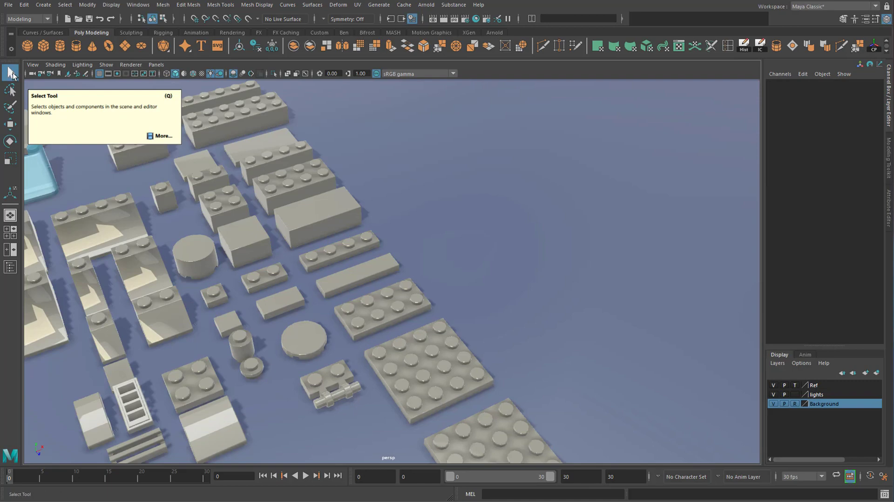
pyautogui.scroll(-3, 340, 247)
pyautogui.keyDown('alt'); pyautogui.moveTo(411, 223); pyautogui.dragTo(386, 239); pyautogui.keyUp('alt')
pyautogui.keyDown('alt'); pyautogui.moveTo(386, 239); pyautogui.dragTo(391, 216, button='middle'); pyautogui.keyUp('alt')
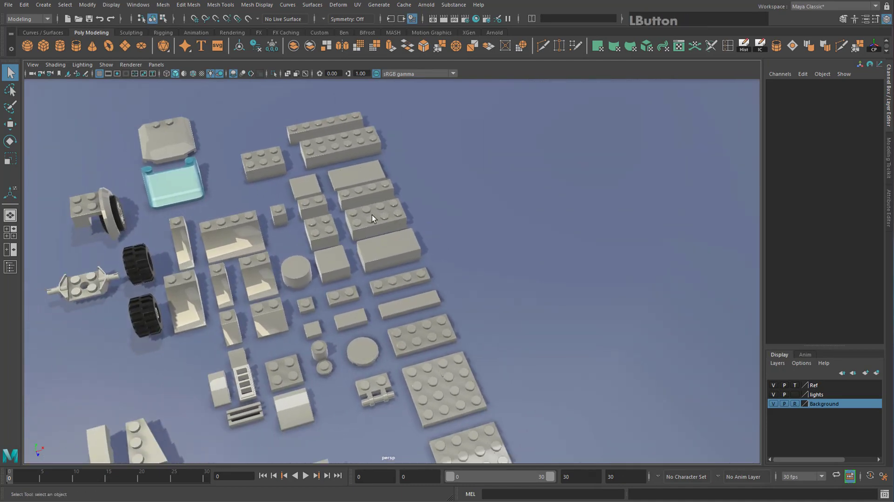
pyautogui.click(374, 216)
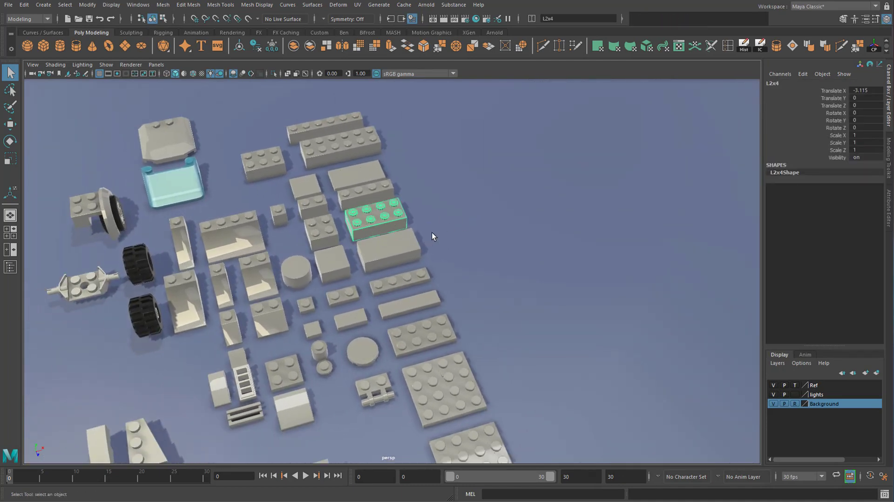
pyautogui.press('f')
pyautogui.scroll(-4, 432, 277)
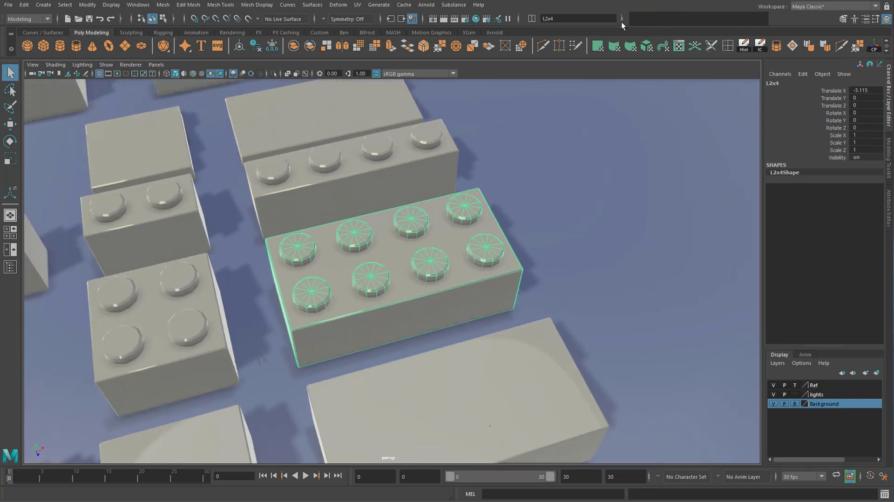
# Step: Move the 2x4 brick along the X axis out of its row to Translate X 5.09
pyautogui.keyDown('alt'); pyautogui.moveTo(524, 221); pyautogui.dragTo(487, 266); pyautogui.keyUp('alt')
pyautogui.keyDown('alt'); pyautogui.moveTo(487, 267); pyautogui.dragTo(446, 248, button='middle'); pyautogui.keyUp('alt')
pyautogui.scroll(-5, 445, 249)
pyautogui.keyDown('alt'); pyautogui.moveTo(446, 248); pyautogui.dragTo(486, 273); pyautogui.keyUp('alt')
pyautogui.scroll(2, 484, 273)
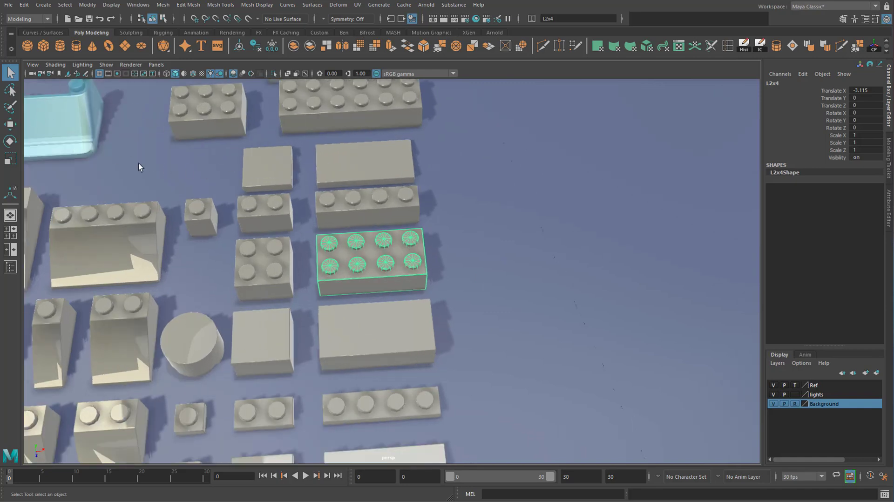
pyautogui.press('w')
pyautogui.keyDown('alt'); pyautogui.moveTo(379, 277); pyautogui.dragTo(566, 252); pyautogui.keyUp('alt')
pyautogui.keyDown('alt'); pyautogui.moveTo(566, 251); pyautogui.dragTo(442, 238, button='middle'); pyautogui.keyUp('alt')
pyautogui.keyDown('alt'); pyautogui.moveTo(443, 239); pyautogui.dragTo(468, 227); pyautogui.keyUp('alt')
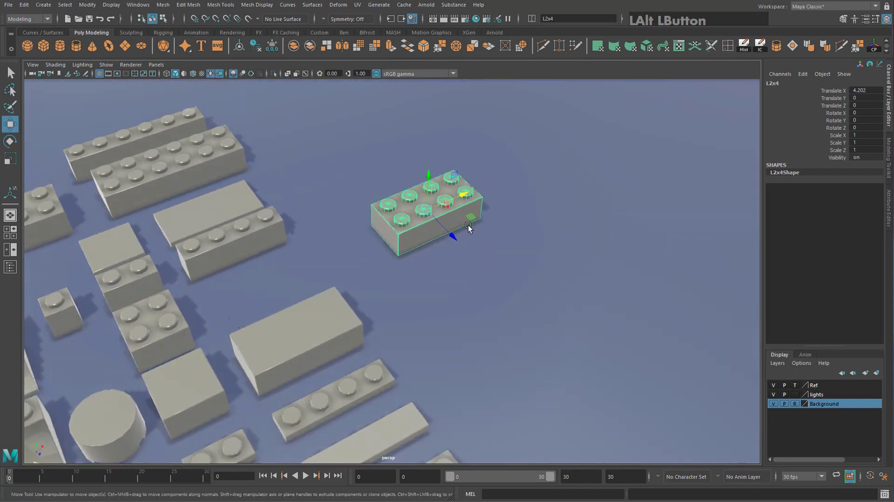
pyautogui.moveTo(467, 196); pyautogui.dragTo(505, 198)
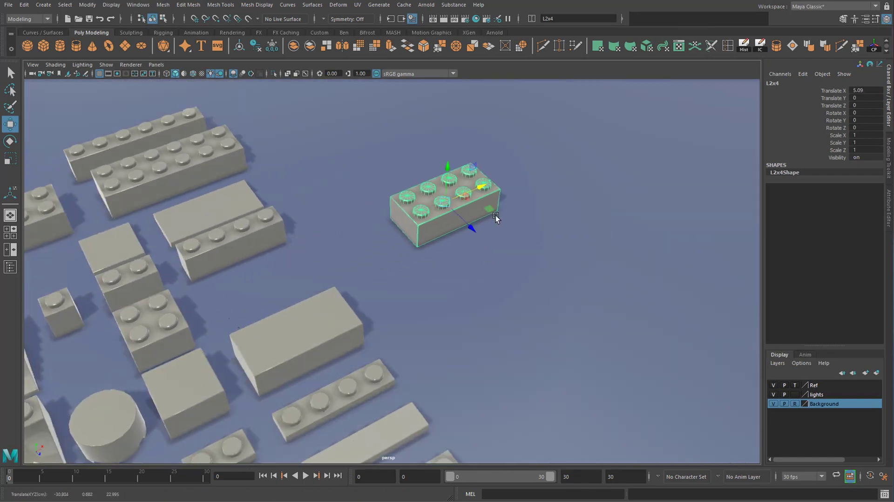
# Step: Try moving the 2x4 brick along Z, undo it, and shift the brick across the ground plane to X 5.358, Z -0.676
pyautogui.keyDown('alt'); pyautogui.moveTo(496, 215); pyautogui.dragTo(509, 214, button='right'); pyautogui.keyUp('alt')
pyautogui.keyDown('alt'); pyautogui.moveTo(509, 215); pyautogui.dragTo(420, 264, button='middle'); pyautogui.keyUp('alt')
pyautogui.moveTo(392, 253); pyautogui.dragTo(452, 301)
pyautogui.hotkey('ctrl', 'z')
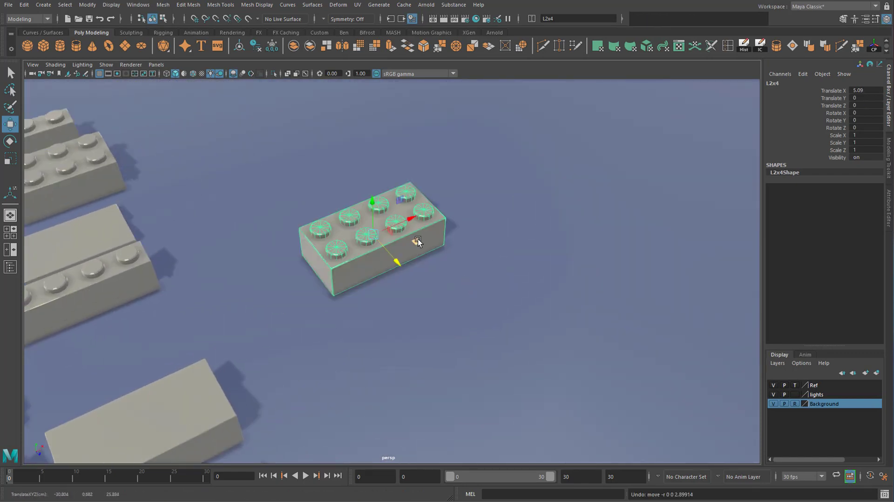
pyautogui.moveTo(404, 247); pyautogui.dragTo(384, 259)
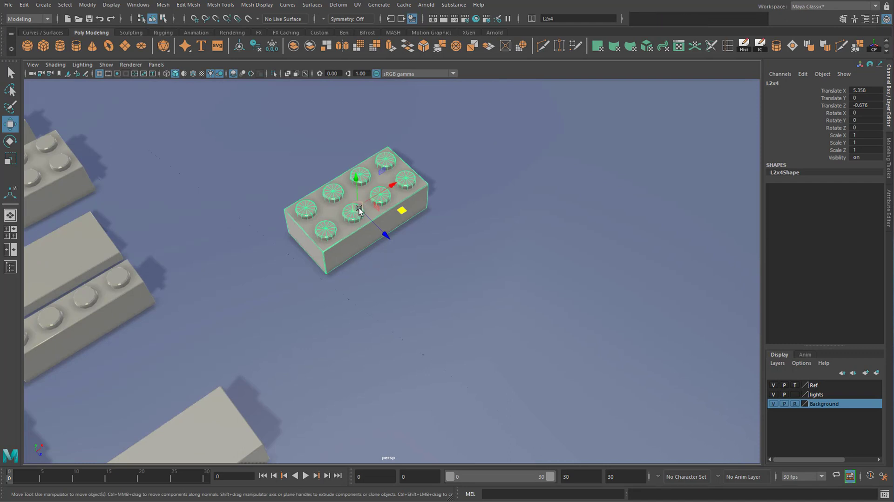
# Step: Try moving the 2x4 brick freely in the perspective view, and undo the moves
pyautogui.moveTo(358, 210); pyautogui.dragTo(548, 265)
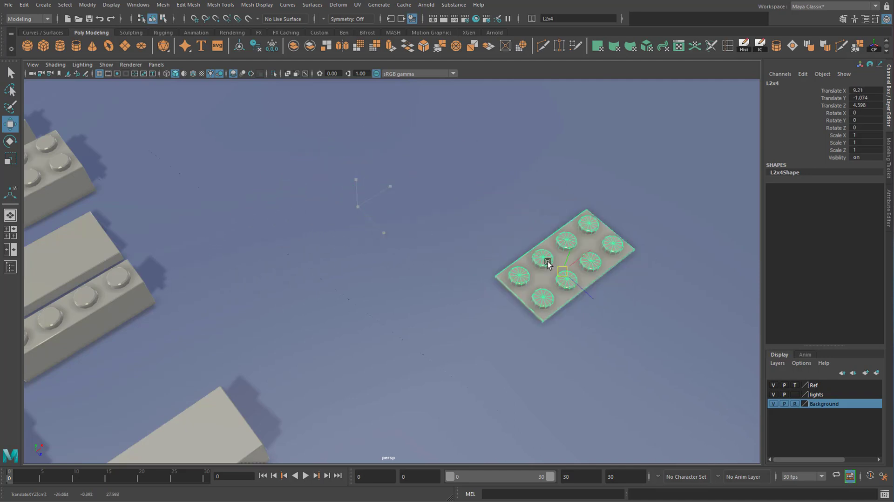
pyautogui.hotkey('ctrl', 'z')
pyautogui.hotkey('ctrl', 'z')
pyautogui.hotkey('ctrl', 'z')
pyautogui.hotkey('ctrl', 'z')
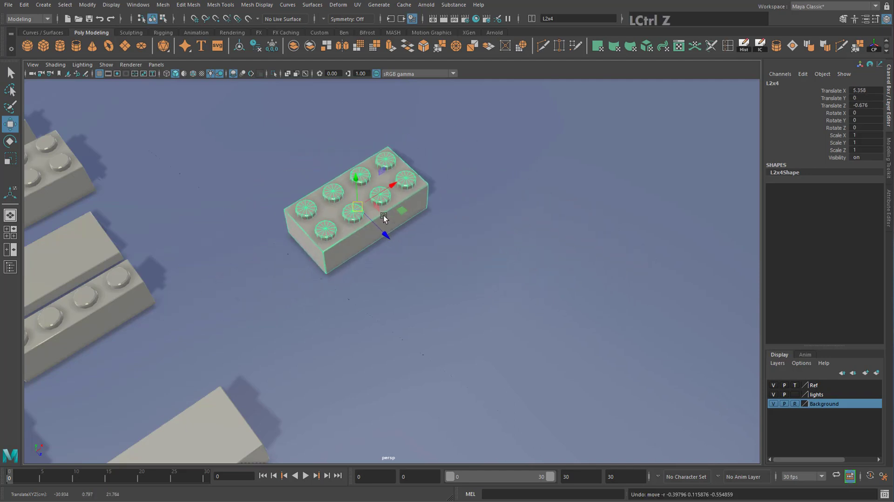
# Step: Move the 2x4 brick on the ground plane to X 4.312, Z -0.364, and frame it in the maximized top view
pyautogui.moveTo(391, 185); pyautogui.dragTo(436, 285)
pyautogui.press('space')
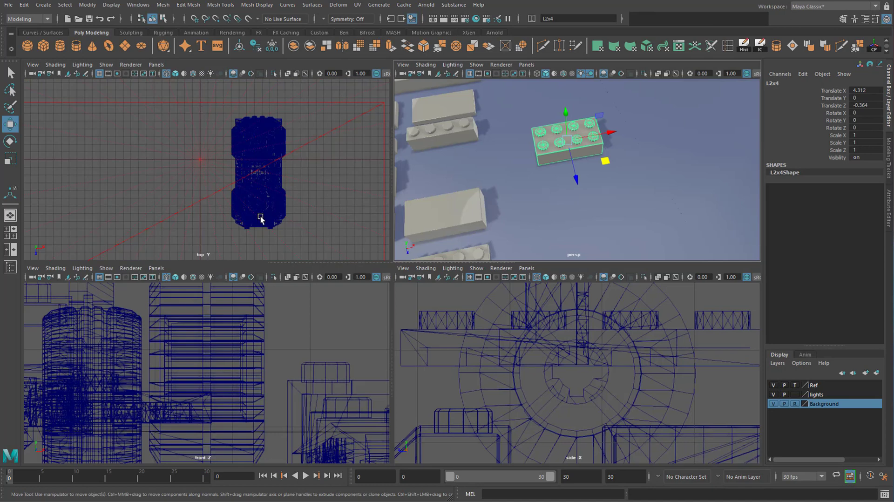
pyautogui.press('space')
pyautogui.press('f')
pyautogui.scroll(-2, 390, 282)
pyautogui.scroll(3, 389, 265)
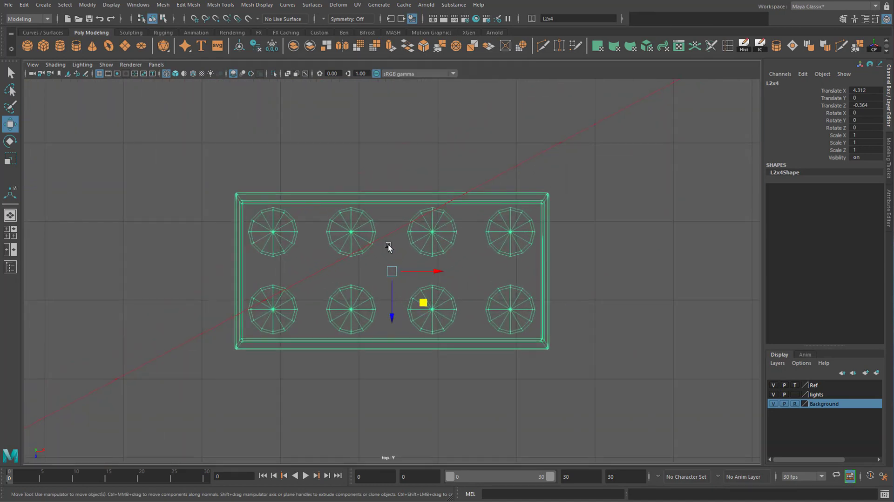
# Step: Move the 2x4 brick freely within the top view, and check its placement in the maximized perspective view
pyautogui.moveTo(391, 274)
pyautogui.mouseDown()
pyautogui.moveTo(413, 247)
pyautogui.moveTo(280, 268)
pyautogui.moveTo(328, 318)
pyautogui.moveTo(418, 266)
pyautogui.moveTo(295, 231)
pyautogui.moveTo(451, 296)
pyautogui.moveTo(408, 235)
pyautogui.moveTo(380, 163)
pyautogui.moveTo(381, 303)
pyautogui.moveTo(399, 264)
pyautogui.mouseUp()
pyautogui.scroll(-4, 394, 253)
pyautogui.scroll(3, 394, 253)
pyautogui.press('space')
pyautogui.press('space')
pyautogui.keyDown('alt'); pyautogui.moveTo(470, 264); pyautogui.dragTo(493, 264); pyautogui.keyUp('alt')
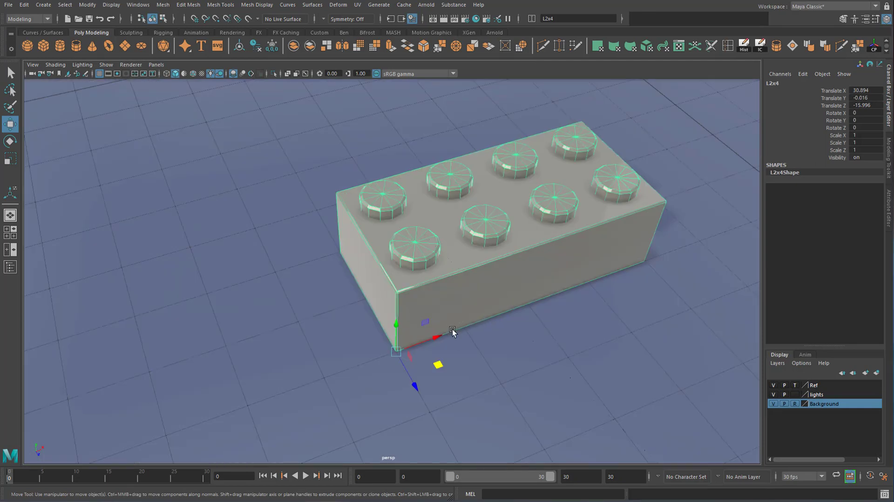
# Step: Try moving the 2x4 brick along X with grid snapping
pyautogui.click(435, 339)
pyautogui.press('x')
pyautogui.moveTo(438, 339); pyautogui.dragTo(456, 255)
pyautogui.hotkey('ctrl', 'd')
pyautogui.press('v')
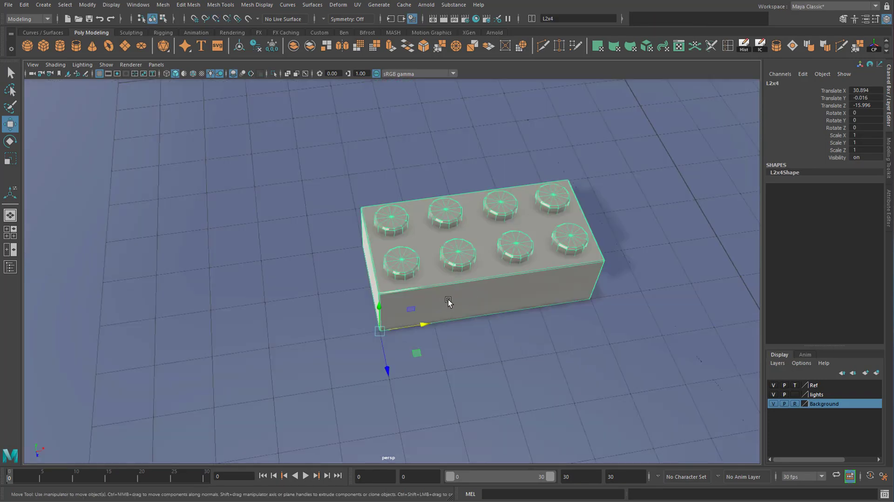
# Step: Try rotating the 2x4 brick freely about its Y axis with the Rotate tool, and undo the rotations
pyautogui.press('e')
pyautogui.keyDown('alt'); pyautogui.moveTo(462, 342); pyautogui.dragTo(415, 328); pyautogui.keyUp('alt')
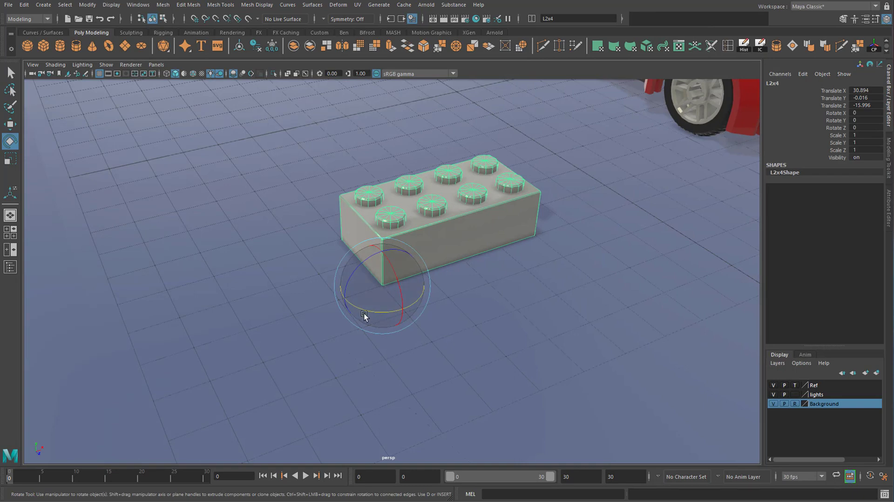
pyautogui.moveTo(386, 275); pyautogui.dragTo(356, 310)
pyautogui.hotkey('ctrl', 'z')
pyautogui.hotkey('ctrl', 'z')
pyautogui.hotkey('ctrl', 'z')
pyautogui.hotkey('ctrl', 'z')
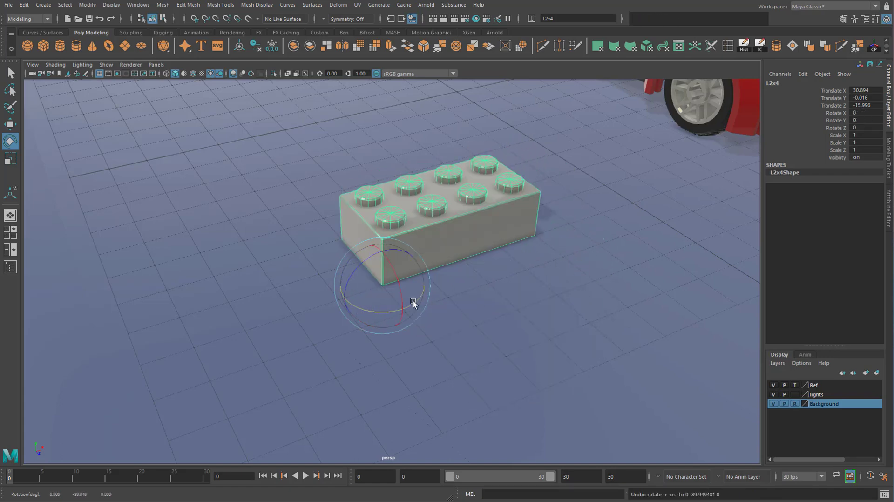
pyautogui.moveTo(415, 304); pyautogui.dragTo(351, 327)
pyautogui.hotkey('ctrl', 'z')
pyautogui.keyDown('alt'); pyautogui.moveTo(487, 252); pyautogui.dragTo(488, 297, button='middle'); pyautogui.keyUp('alt')
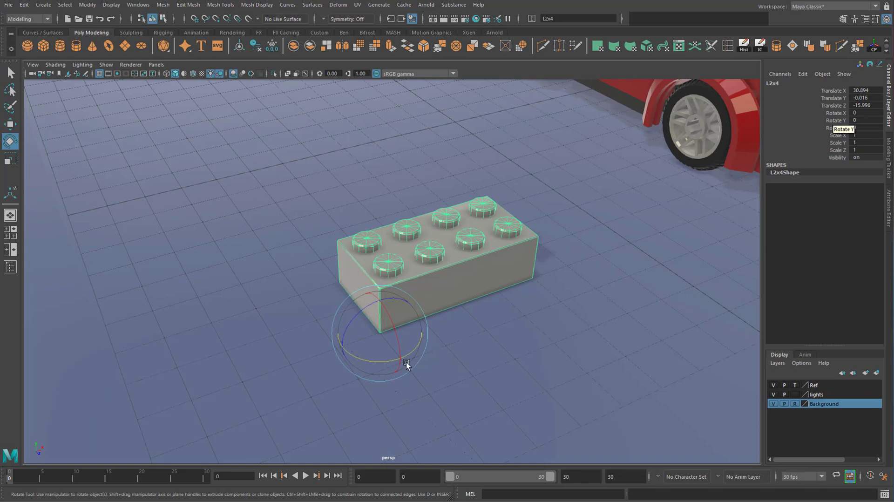
pyautogui.moveTo(405, 363)
pyautogui.mouseDown()
pyautogui.moveTo(383, 362)
pyautogui.moveTo(420, 346)
pyautogui.moveTo(383, 363)
pyautogui.moveTo(393, 362)
pyautogui.mouseUp()
pyautogui.hotkey('ctrl', 'z')
pyautogui.hotkey('ctrl', 'z')
pyautogui.hotkey('ctrl', 'z')
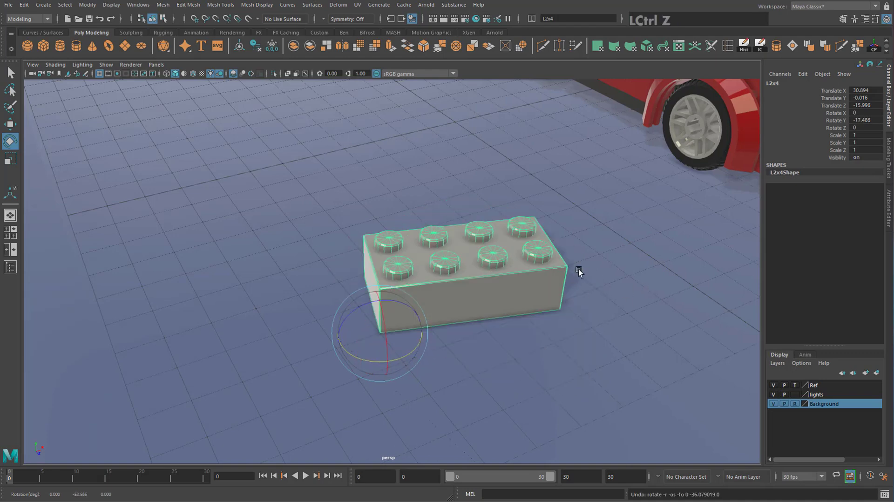
# Step: Set the 2x4 brick's Rotate Y to 90 and check its new orientation from another angle
pyautogui.doubleClick(863, 120)
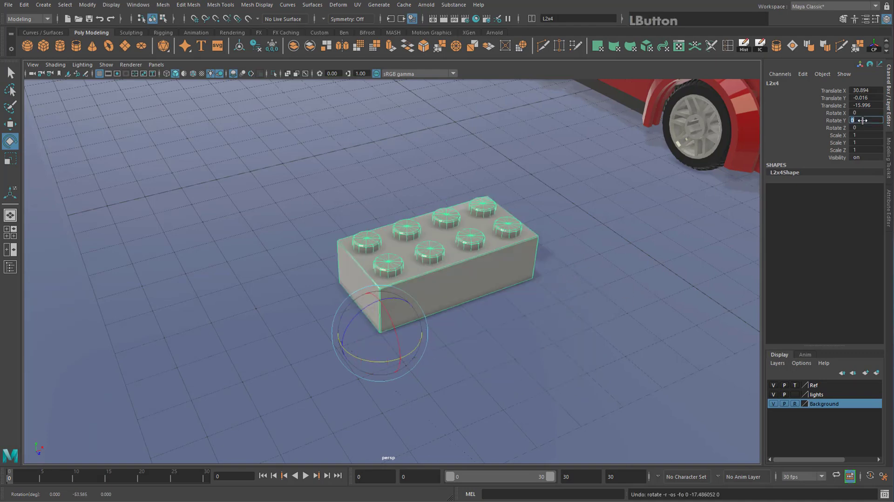
pyautogui.write('9')
pyautogui.press('Return')
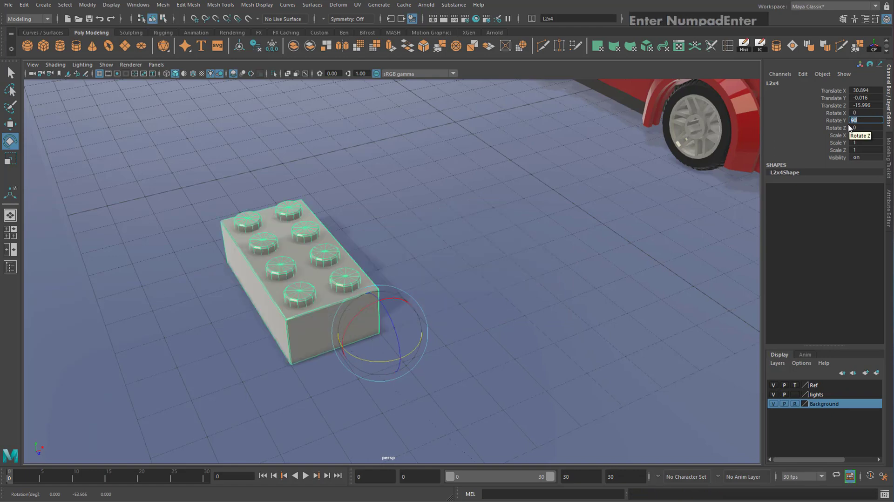
pyautogui.click(423, 338)
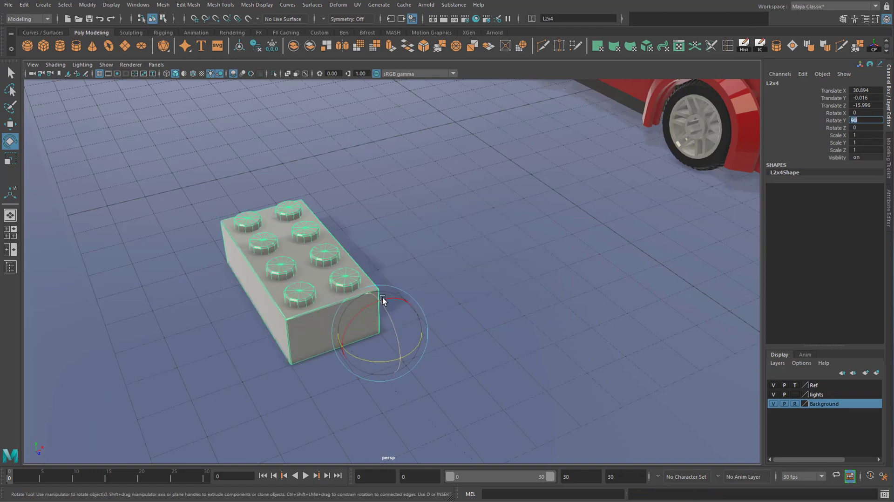
pyautogui.click(306, 273)
pyautogui.keyDown('alt'); pyautogui.moveTo(348, 257); pyautogui.dragTo(455, 229, button='middle'); pyautogui.keyUp('alt')
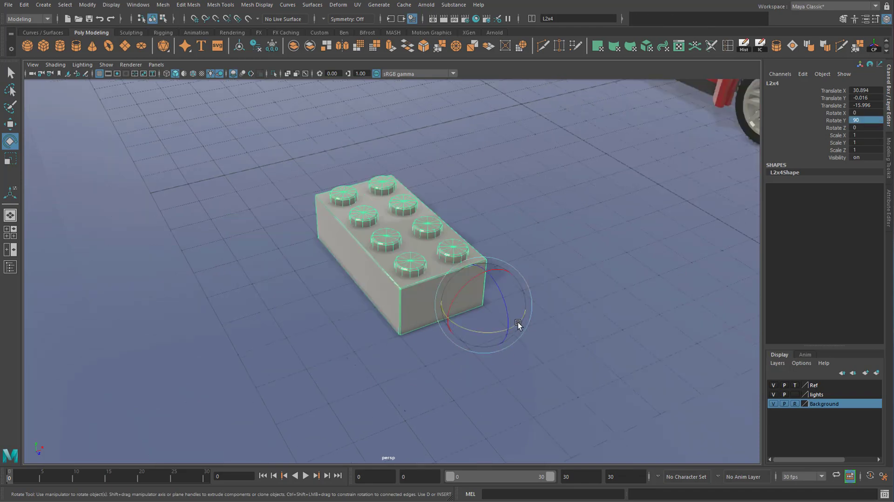
pyautogui.keyDown('alt'); pyautogui.moveTo(518, 324); pyautogui.dragTo(486, 273); pyautogui.keyUp('alt')
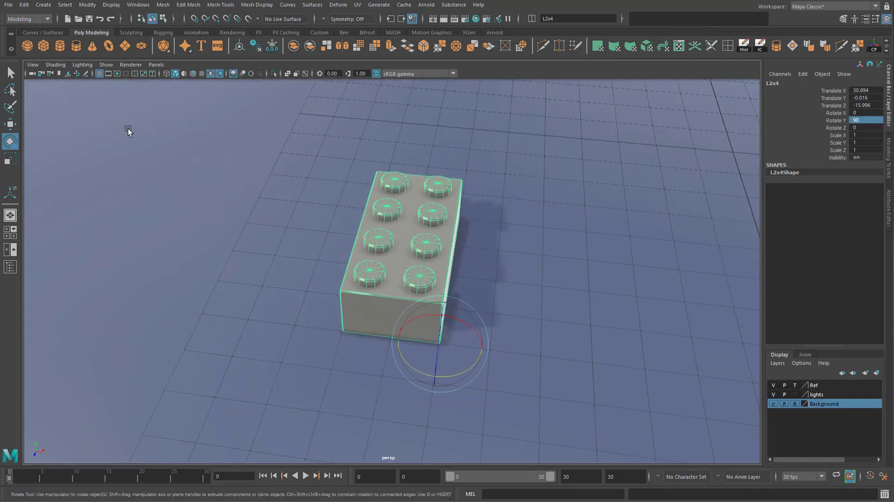
# Step: Open the Rotate tool's settings beside the 2x4 brick and rotate the brick about Y back to 0
pyautogui.doubleClick(10, 141)
pyautogui.moveTo(219, 71); pyautogui.dragTo(151, 104)
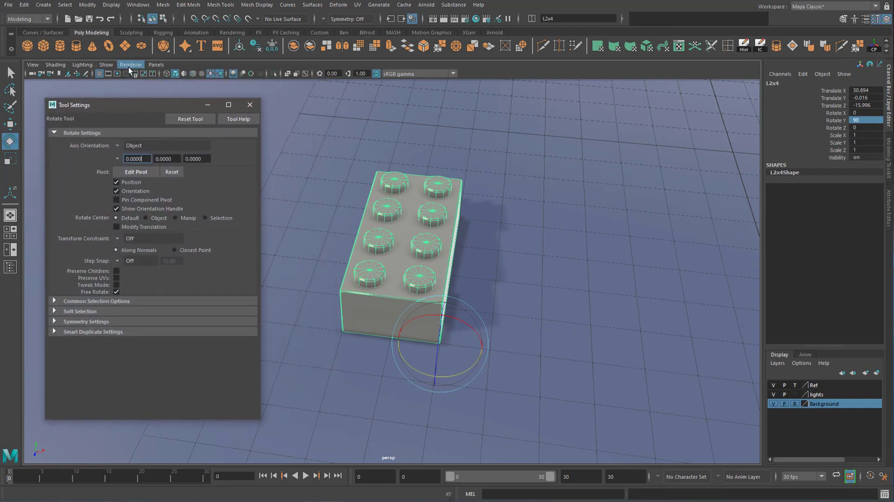
pyautogui.moveTo(127, 106); pyautogui.dragTo(118, 100)
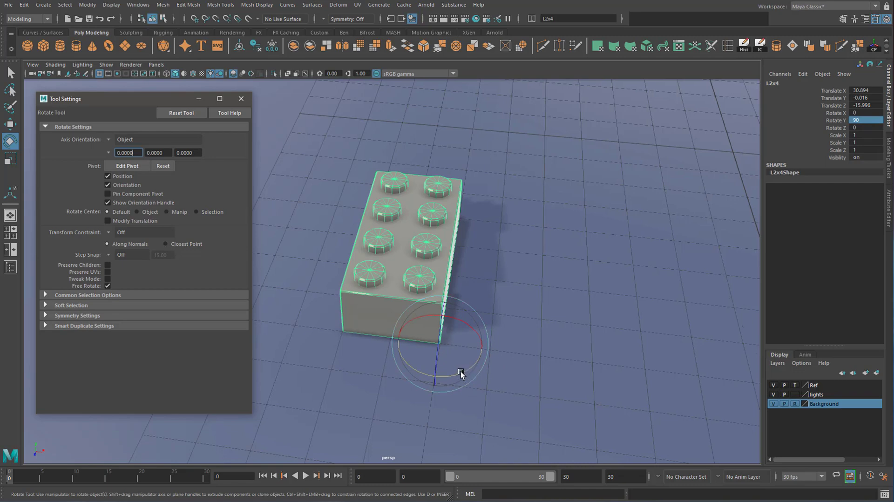
pyautogui.moveTo(460, 373); pyautogui.dragTo(434, 371)
pyautogui.press('j')
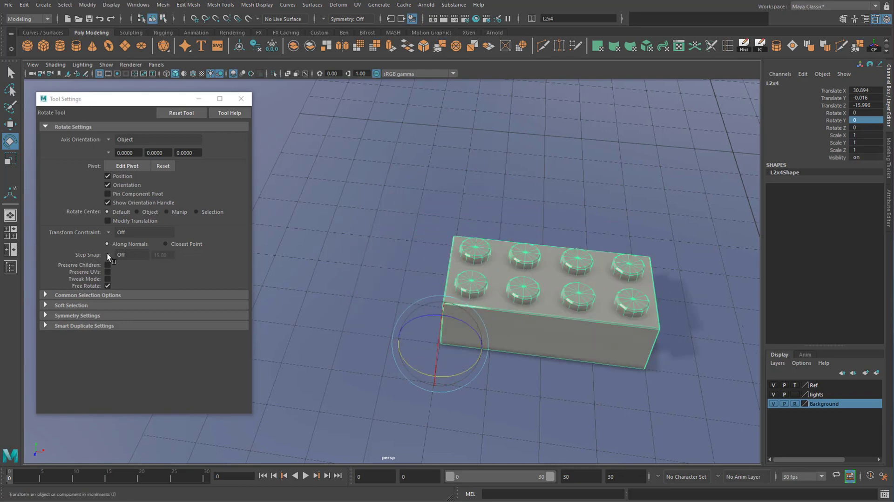
# Step: Set the Rotate tool's step snap to Relative with a 45-degree increment
pyautogui.click(109, 255)
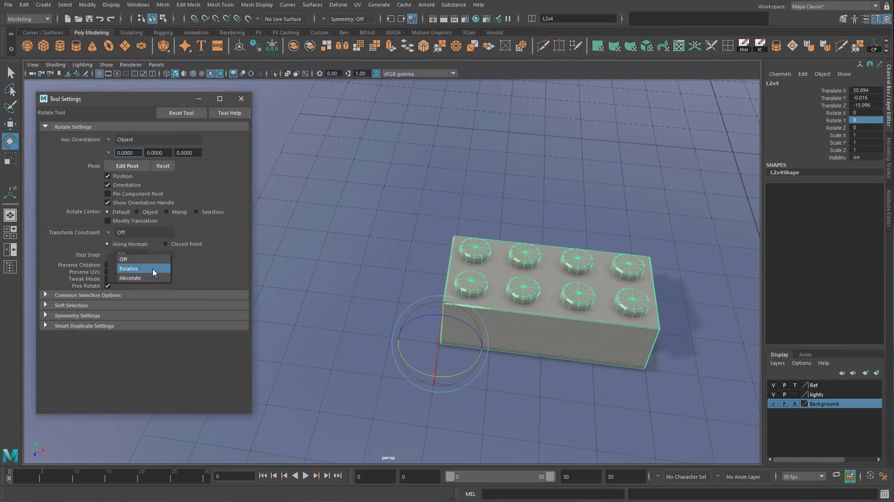
pyautogui.click(140, 272)
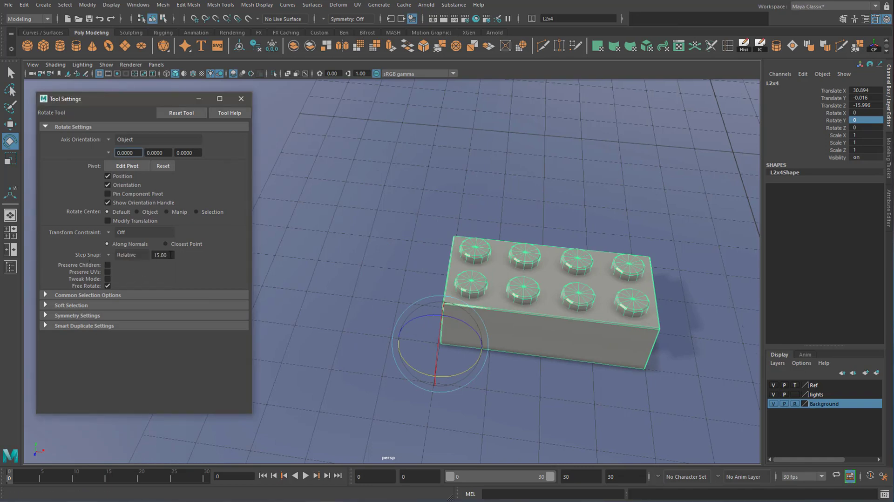
pyautogui.moveTo(171, 255); pyautogui.dragTo(93, 256)
pyautogui.write('45')
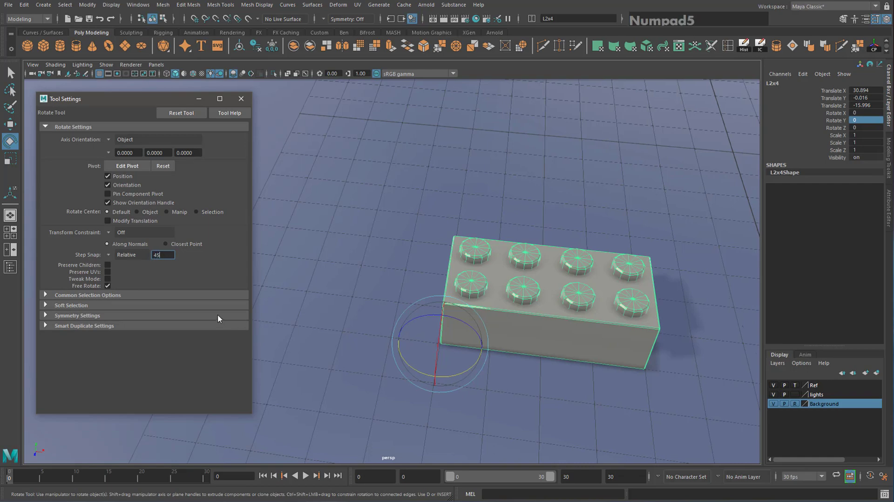
pyautogui.press('Return')
pyautogui.moveTo(172, 255); pyautogui.dragTo(130, 258)
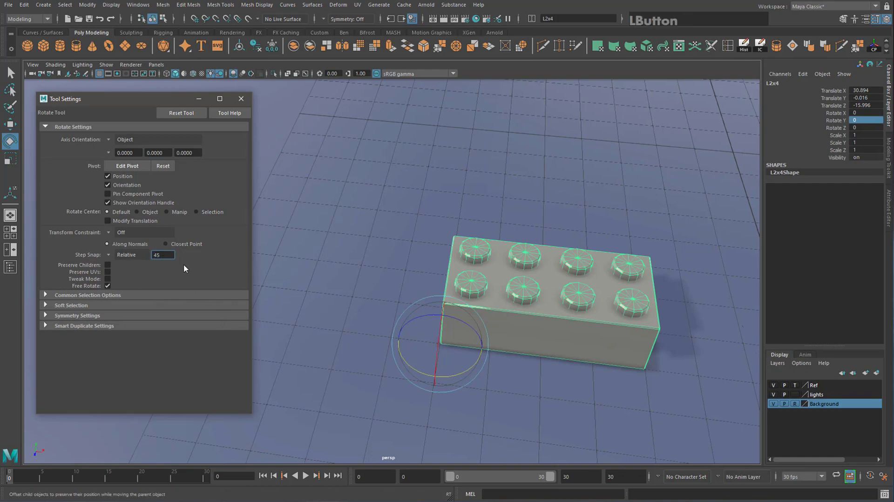
# Step: Turn off the Rotate tool's step snap and try rotating the 2x4 brick about Y with temporary step snapping
pyautogui.click(131, 255)
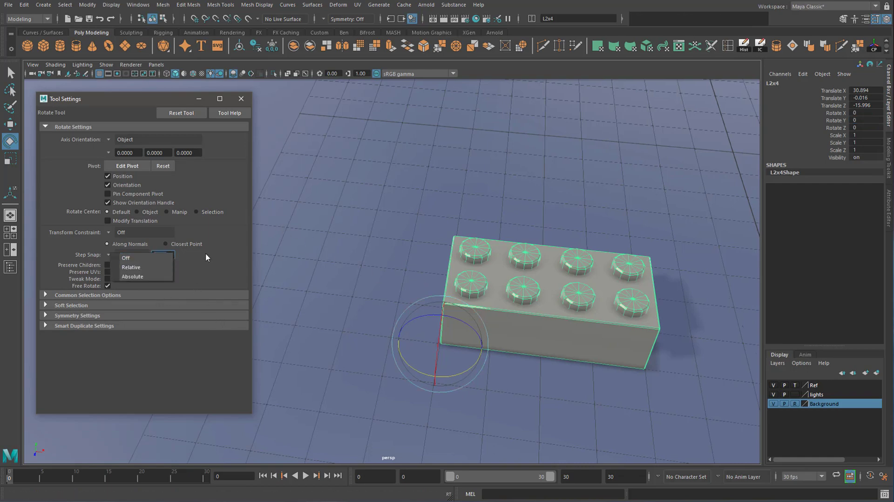
pyautogui.click(147, 258)
pyautogui.click(448, 347)
pyautogui.click(446, 344)
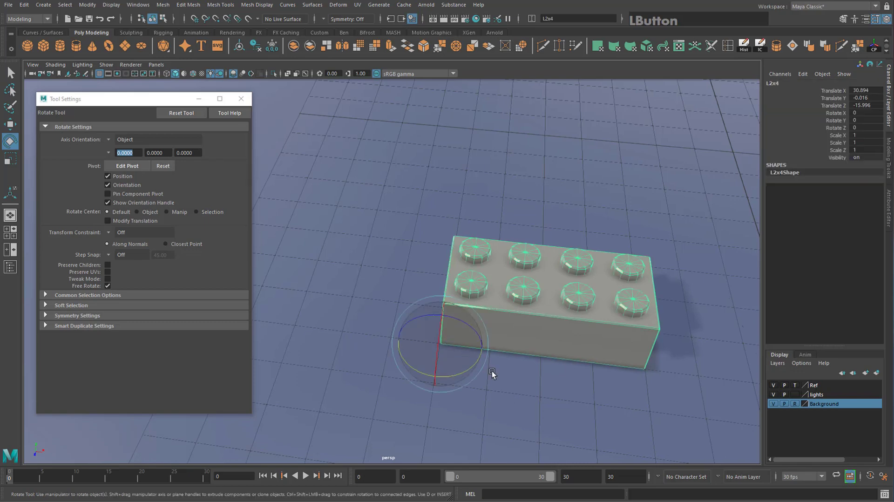
pyautogui.moveTo(455, 375)
pyautogui.mouseDown()
pyautogui.moveTo(505, 365)
pyautogui.moveTo(422, 362)
pyautogui.moveTo(465, 354)
pyautogui.moveTo(443, 363)
pyautogui.mouseUp()
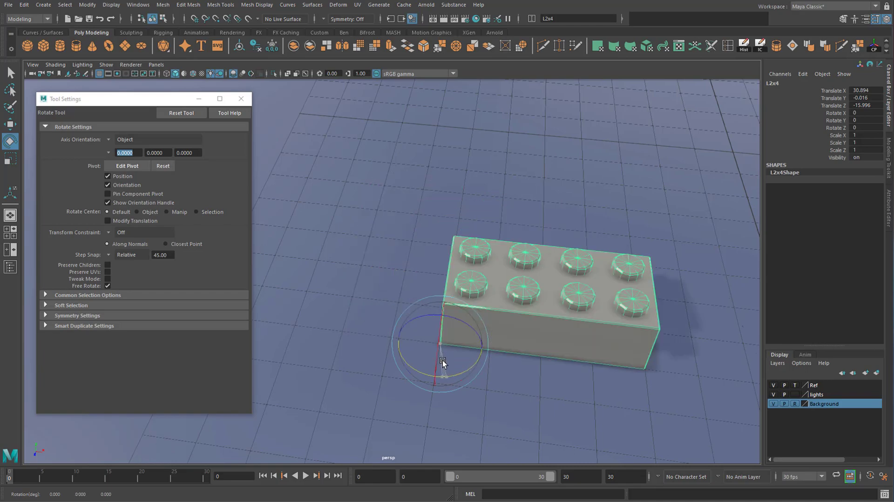
# Step: Set the Rotate tool's step snap to Relative again, and test the rotation of the 2x4 brick about Y
pyautogui.scroll(-6, 460, 226)
pyautogui.scroll(2, 480, 245)
pyautogui.keyDown('alt'); pyautogui.moveTo(479, 239); pyautogui.dragTo(514, 223); pyautogui.keyUp('alt')
pyautogui.moveTo(464, 289)
pyautogui.keyDown('alt'); pyautogui.mouseDown(button='middle')
pyautogui.moveTo(459, 342)
pyautogui.moveTo(457, 278)
pyautogui.mouseUp(button='middle'); pyautogui.keyUp('alt')
pyautogui.keyDown('alt'); pyautogui.moveTo(457, 277); pyautogui.dragTo(278, 270); pyautogui.keyUp('alt')
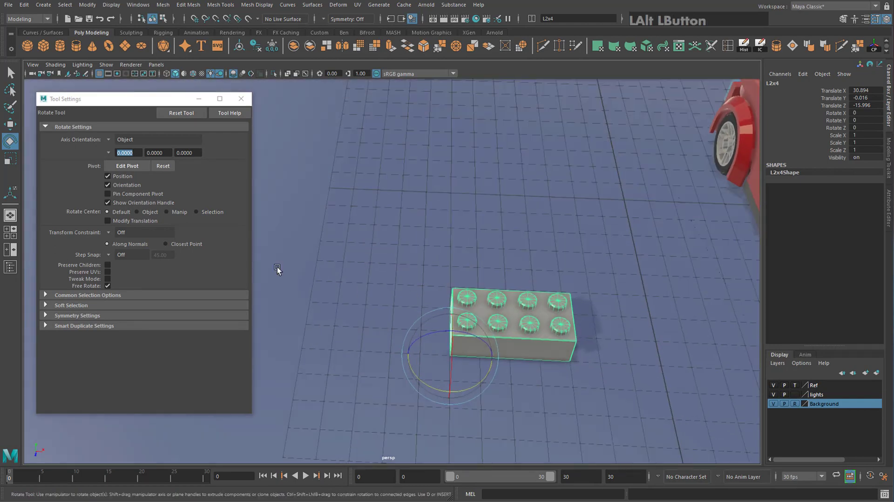
pyautogui.click(110, 255)
pyautogui.click(140, 267)
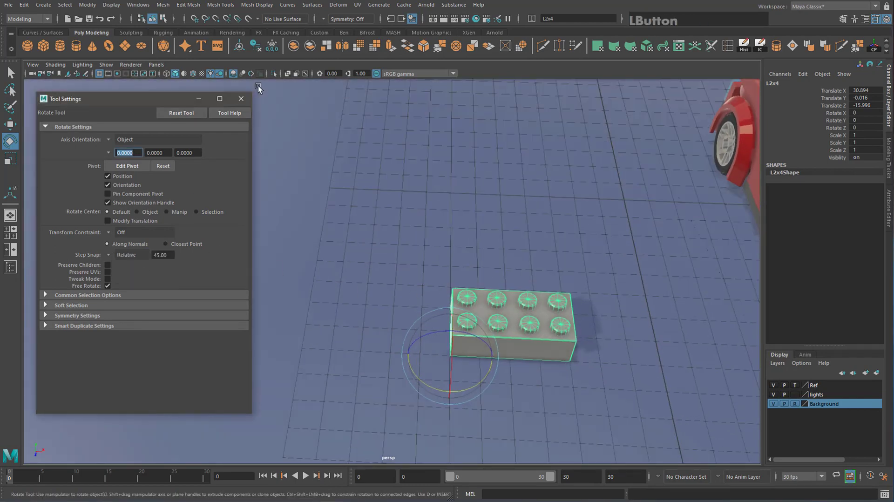
pyautogui.click(240, 103)
pyautogui.keyDown('alt'); pyautogui.moveTo(412, 243); pyautogui.dragTo(351, 225, button='middle'); pyautogui.keyUp('alt')
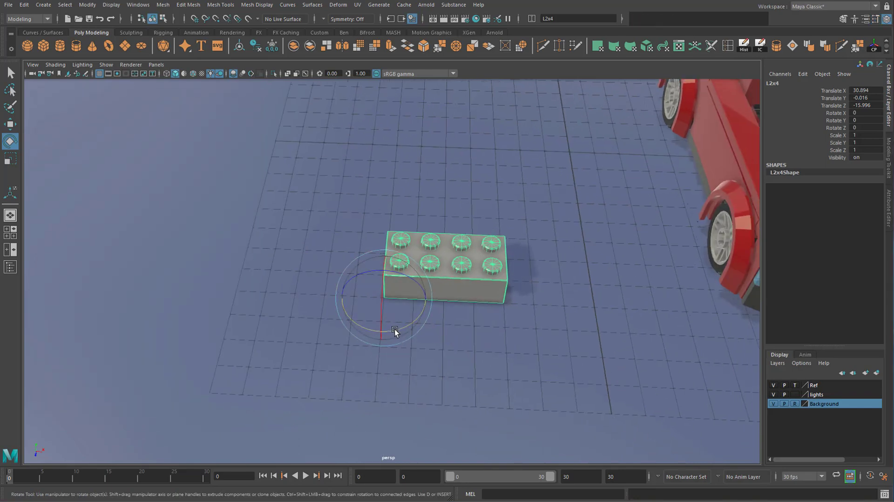
pyautogui.moveTo(395, 331)
pyautogui.mouseDown()
pyautogui.moveTo(452, 326)
pyautogui.moveTo(378, 336)
pyautogui.mouseUp()
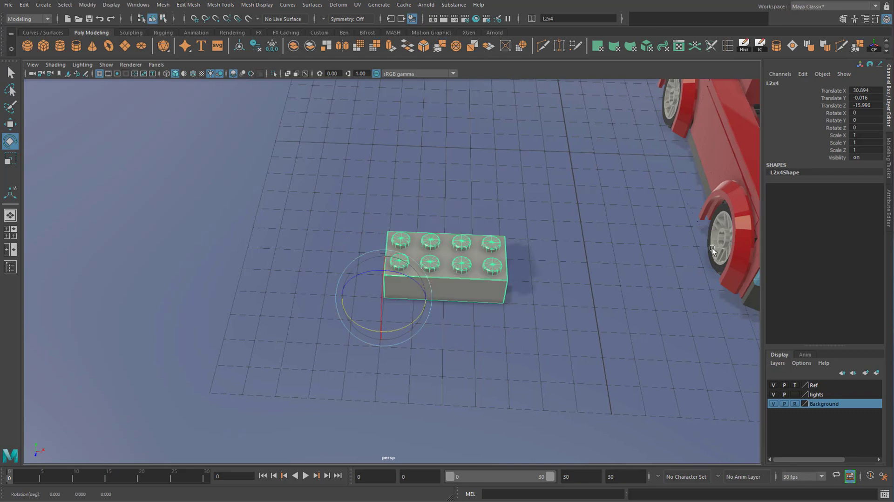
# Step: Select the car's front wheel rim, move it out of its tire, and view it up close
pyautogui.click(729, 249)
pyautogui.press('w')
pyautogui.moveTo(762, 245); pyautogui.dragTo(693, 246)
pyautogui.hotkey('ctrl', 'z')
pyautogui.click(653, 251)
pyautogui.click(701, 253)
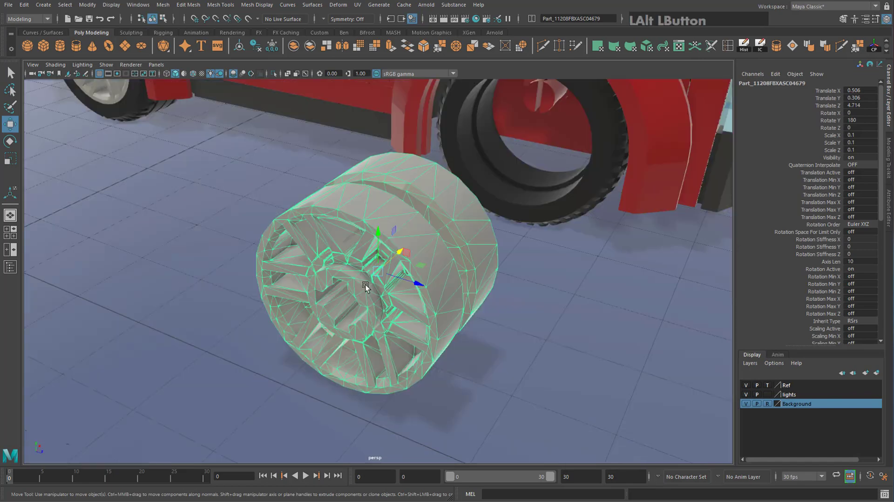
# Step: Try rotating the wheel rim about its X axis to about 34 degrees, and undo the changes
pyautogui.press('e')
pyautogui.press('j')
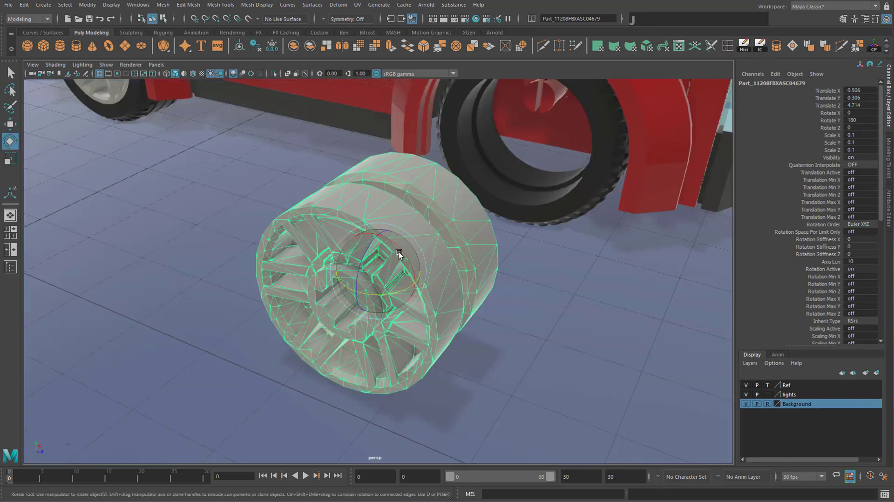
pyautogui.moveTo(390, 242); pyautogui.dragTo(371, 296)
pyautogui.scroll(-5, 452, 313)
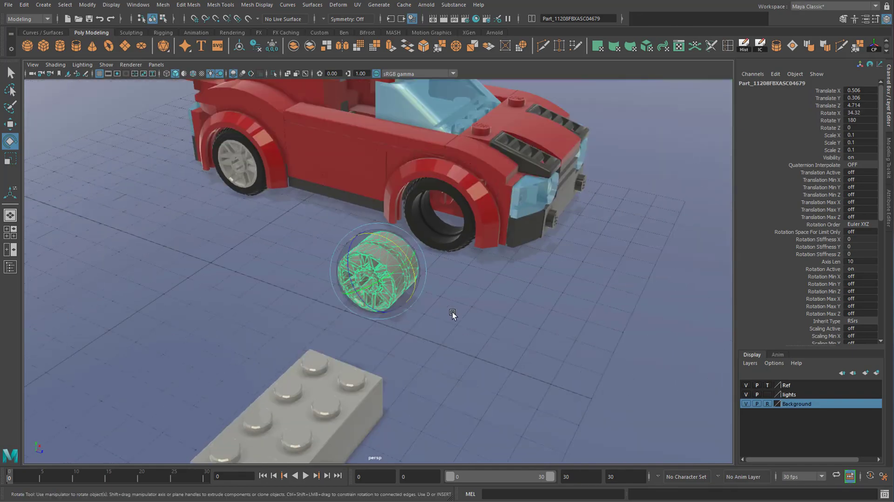
pyautogui.hotkey('ctrl', 'z')
pyautogui.hotkey('ctrl', 'z')
pyautogui.hotkey('ctrl', 'z')
# Step: Try scaling the triangular wedge plate uniformly with the Scale tool, and undo the scaling
pyautogui.keyDown('alt'); pyautogui.moveTo(374, 301); pyautogui.dragTo(364, 302); pyautogui.keyUp('alt')
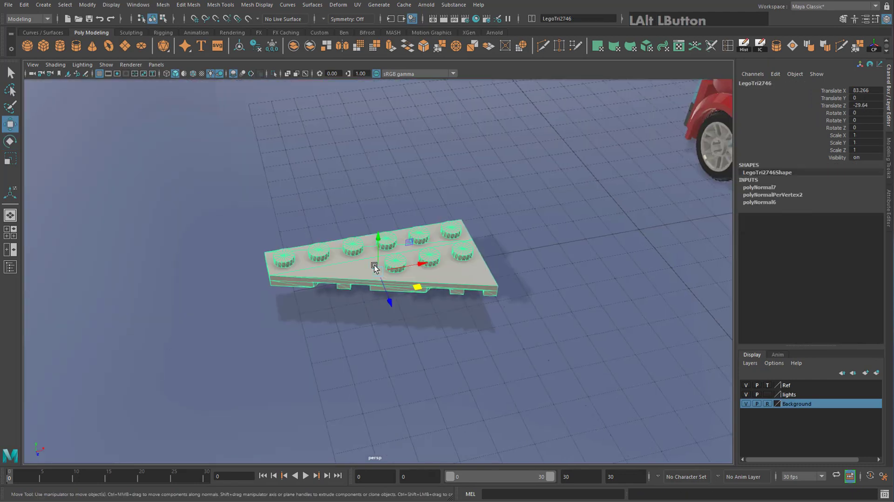
pyautogui.press('r')
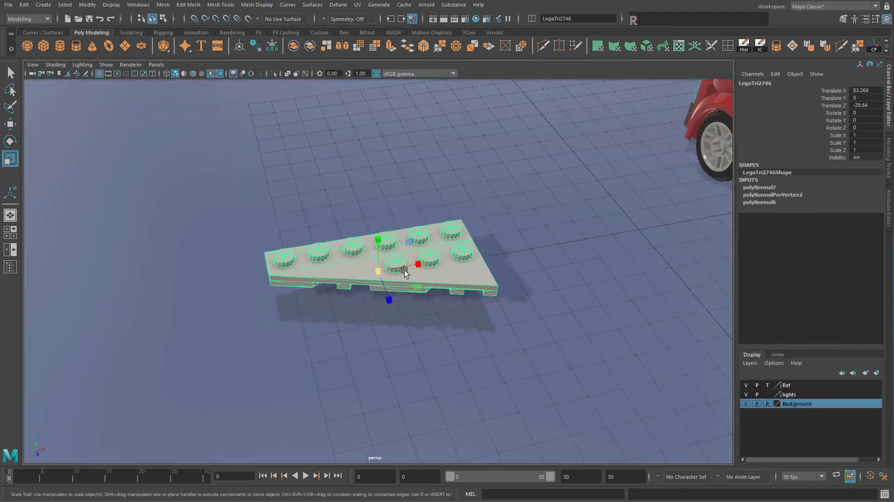
pyautogui.click(375, 272)
pyautogui.click(431, 281)
pyautogui.moveTo(378, 274); pyautogui.dragTo(497, 262)
pyautogui.hotkey('ctrl', 'z')
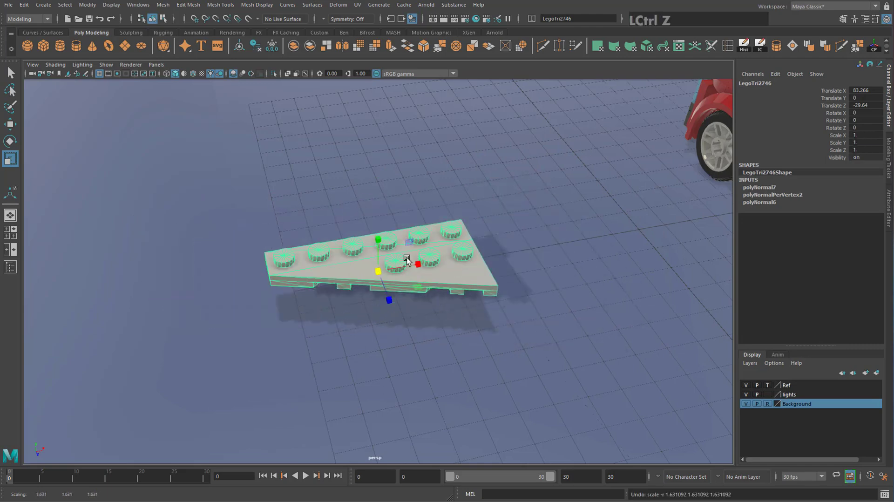
# Step: Try scaling the wedge plate along X, Z and Y separately, undoing each change
pyautogui.moveTo(417, 266); pyautogui.dragTo(483, 260)
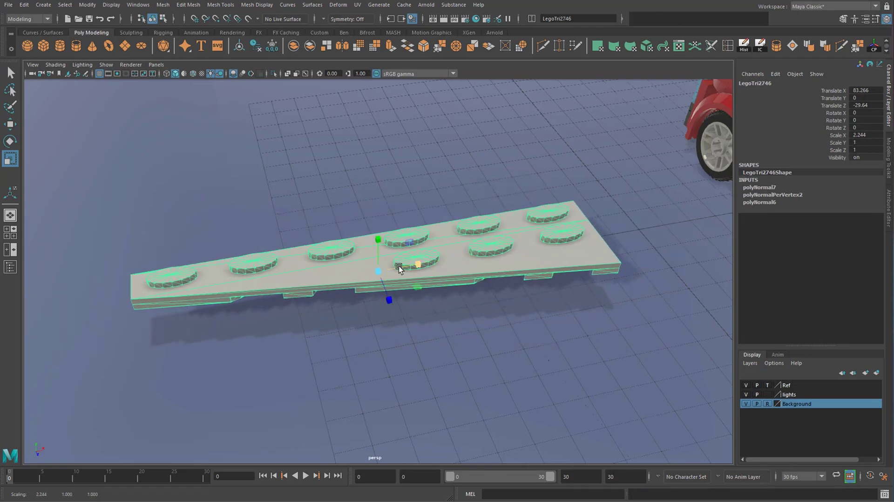
pyautogui.hotkey('ctrl', 'z')
pyautogui.moveTo(388, 299); pyautogui.dragTo(449, 296)
pyautogui.hotkey('ctrl', 'z')
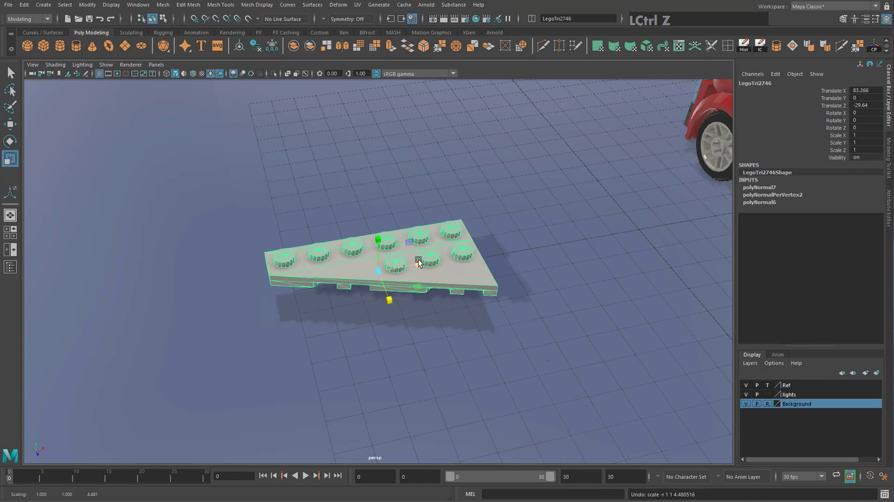
pyautogui.moveTo(378, 240); pyautogui.dragTo(396, 145)
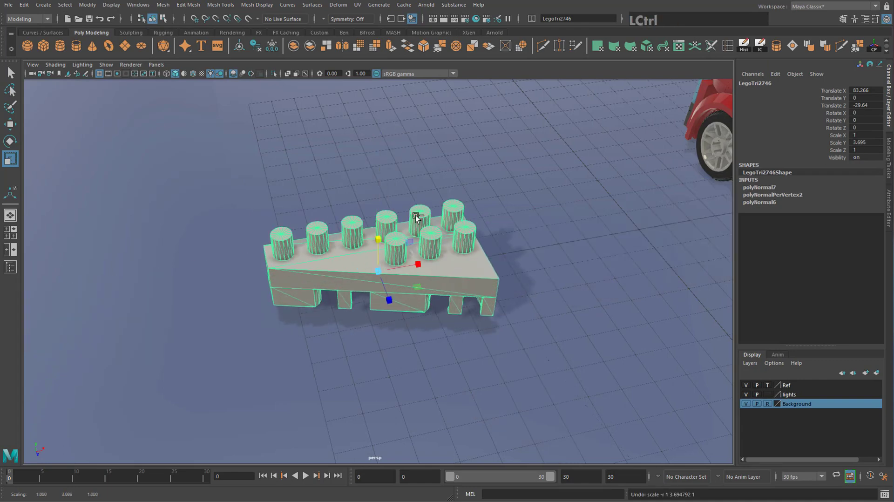
pyautogui.hotkey('ctrl', 'z')
# Step: Try scaling the wedge plate in the XZ plane and uniformly to about 1.456, undoing each change
pyautogui.moveTo(417, 287); pyautogui.dragTo(305, 233)
pyautogui.hotkey('ctrl', 'z')
pyautogui.keyDown('alt'); pyautogui.moveTo(367, 259); pyautogui.dragTo(511, 286); pyautogui.keyUp('alt')
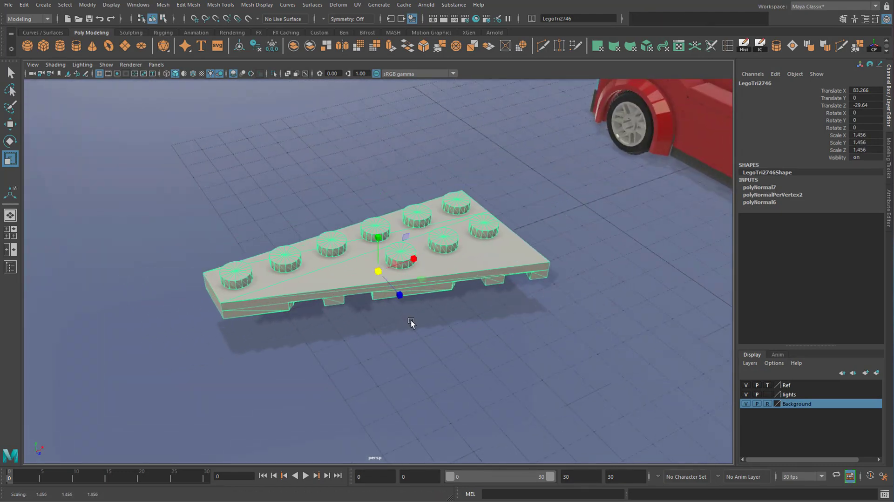
pyautogui.hotkey('ctrl', 'z')
pyautogui.keyDown('alt'); pyautogui.moveTo(521, 371); pyautogui.dragTo(395, 269); pyautogui.keyUp('alt')
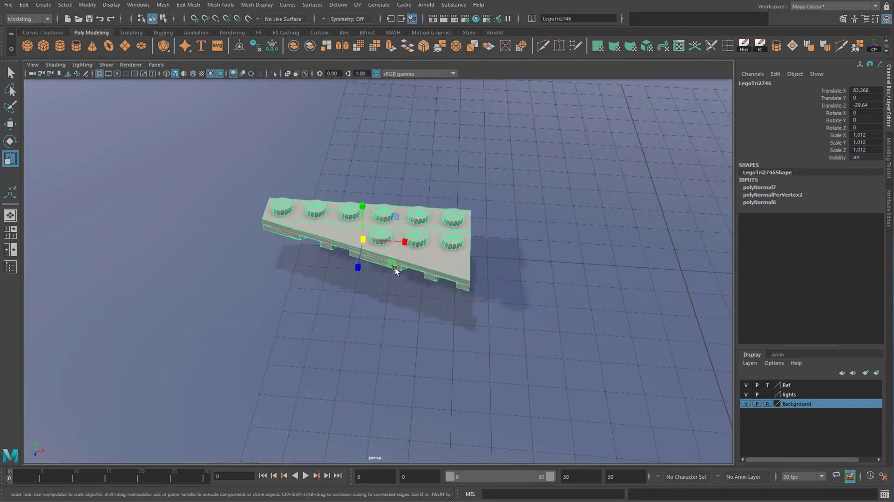
# Step: Move the triangular wedge plate along X against the side of the red car, at Translate X about 94.5
pyautogui.keyDown('alt'); pyautogui.moveTo(395, 269); pyautogui.dragTo(428, 287, button='right'); pyautogui.keyUp('alt')
pyautogui.press('w')
pyautogui.moveTo(416, 264); pyautogui.dragTo(551, 269)
pyautogui.press('f')
pyautogui.keyDown('alt'); pyautogui.moveTo(309, 284); pyautogui.dragTo(473, 300, button='right'); pyautogui.keyUp('alt')
pyautogui.keyDown('alt'); pyautogui.moveTo(473, 300); pyautogui.dragTo(410, 291, button='middle'); pyautogui.keyUp('alt')
# Step: Duplicate the wedge plate and move the copy along X to the car's opposite side, at Translate X about 106.436
pyautogui.hotkey('ctrl', 'd')
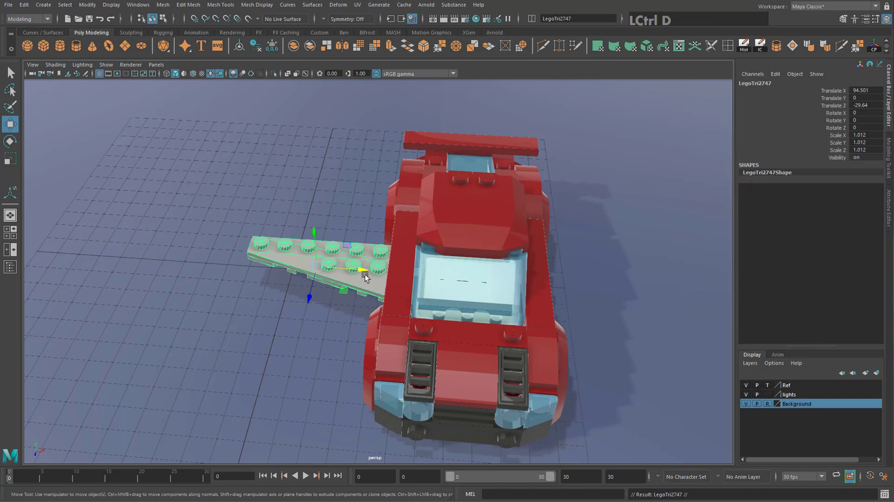
pyautogui.moveTo(361, 270); pyautogui.dragTo(659, 310)
pyautogui.keyDown('alt'); pyautogui.moveTo(658, 309); pyautogui.dragTo(216, 332, button='right'); pyautogui.keyUp('alt')
pyautogui.keyDown('alt'); pyautogui.moveTo(216, 333); pyautogui.dragTo(215, 219, button='middle'); pyautogui.keyUp('alt')
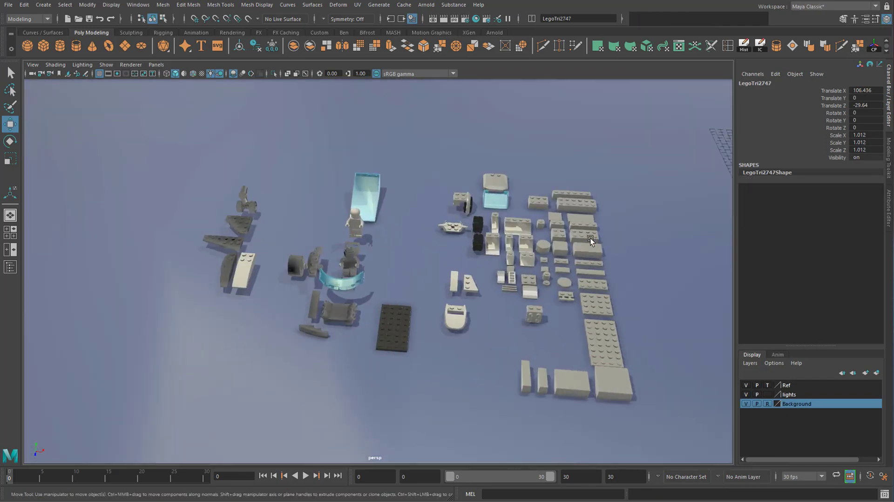
pyautogui.keyDown('alt'); pyautogui.moveTo(591, 241); pyautogui.dragTo(549, 293, button='middle'); pyautogui.keyUp('alt')
pyautogui.scroll(1, 356, 242)
pyautogui.press('f')
pyautogui.keyDown('alt'); pyautogui.moveTo(242, 281); pyautogui.dragTo(446, 291, button='middle'); pyautogui.keyUp('alt')
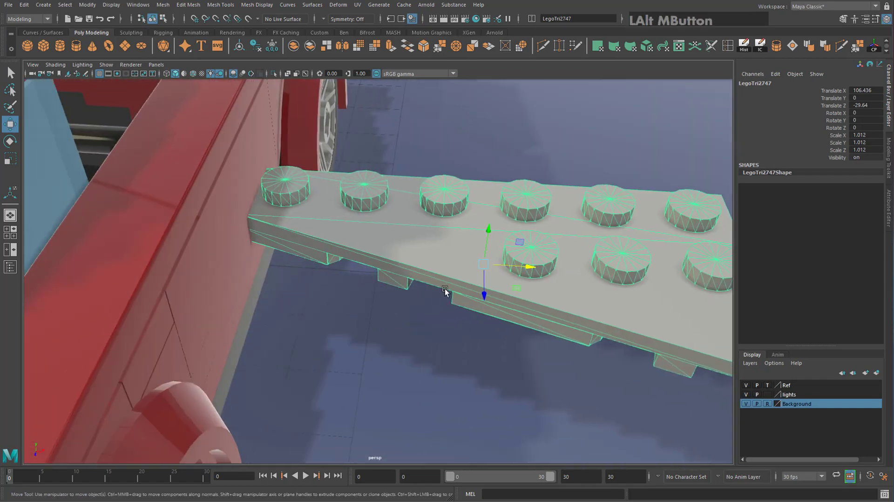
# Step: Try mirroring the copied wedge plate by scaling it to about -1.09 and -1.124 along X, undoing each change
pyautogui.scroll(-5, 445, 291)
pyautogui.press('r')
pyautogui.keyDown('alt'); pyautogui.moveTo(444, 290); pyautogui.dragTo(373, 259); pyautogui.keyUp('alt')
pyautogui.keyDown('alt'); pyautogui.moveTo(373, 259); pyautogui.dragTo(478, 265, button='middle'); pyautogui.keyUp('alt')
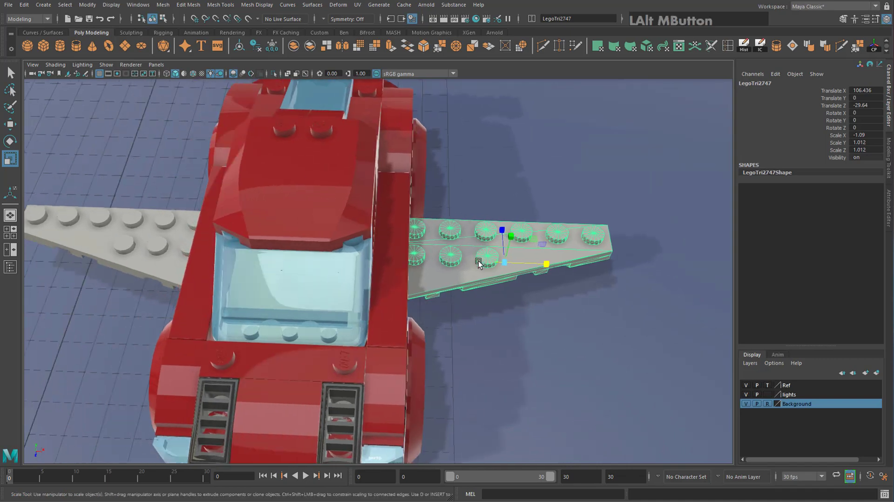
pyautogui.hotkey('ctrl', 'z')
pyautogui.moveTo(547, 267); pyautogui.dragTo(482, 269)
pyautogui.keyDown('alt'); pyautogui.moveTo(482, 269); pyautogui.dragTo(486, 269, button='middle'); pyautogui.keyUp('alt')
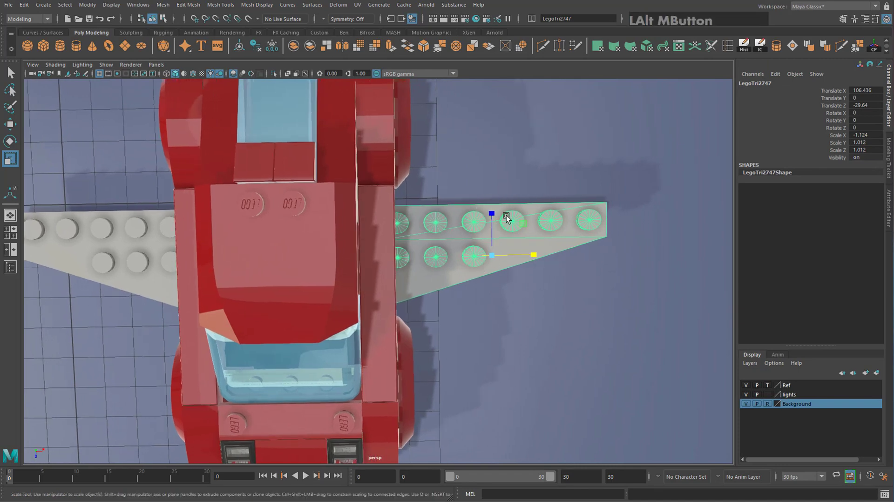
pyautogui.hotkey('ctrl', 'z')
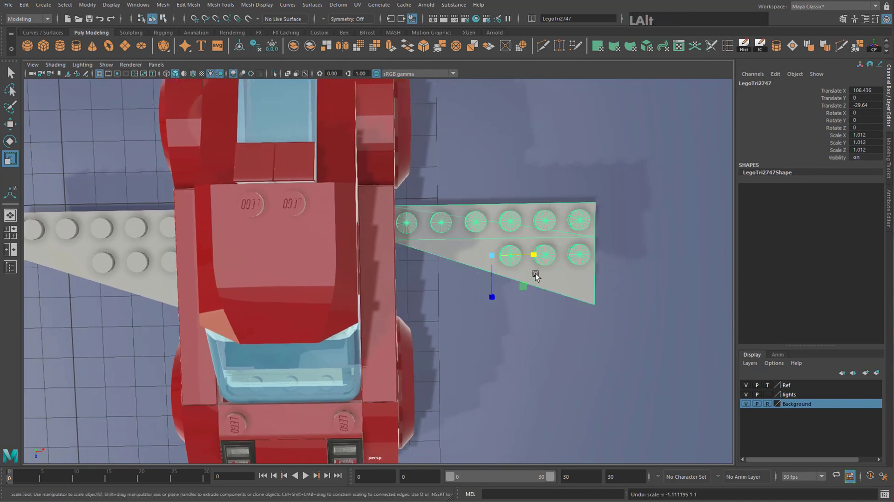
# Step: Try mirroring the copied wedge plate freehand along X to a scale of about -0.87
pyautogui.keyDown('alt'); pyautogui.moveTo(536, 276); pyautogui.dragTo(458, 278, button='middle'); pyautogui.keyUp('alt')
pyautogui.keyDown('alt'); pyautogui.moveTo(459, 278); pyautogui.dragTo(512, 262); pyautogui.keyUp('alt')
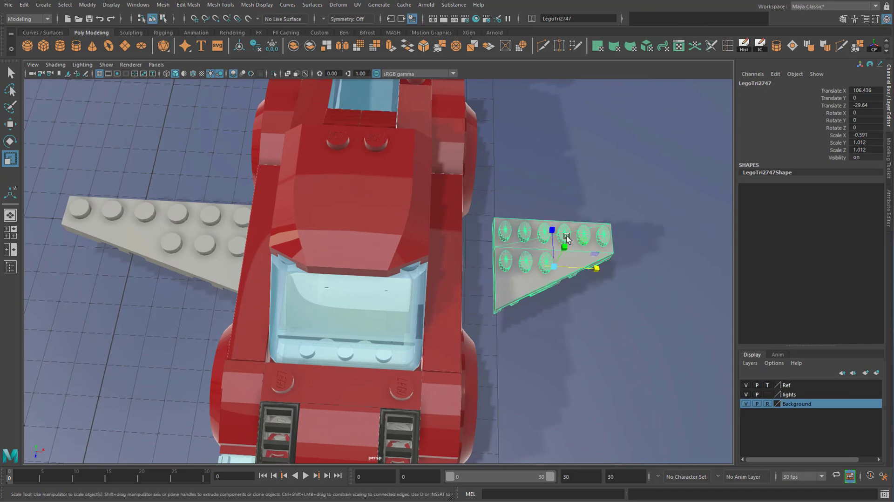
pyautogui.moveTo(600, 266)
pyautogui.mouseDown()
pyautogui.moveTo(565, 262)
pyautogui.moveTo(620, 264)
pyautogui.moveTo(578, 256)
pyautogui.moveTo(606, 263)
pyautogui.mouseUp()
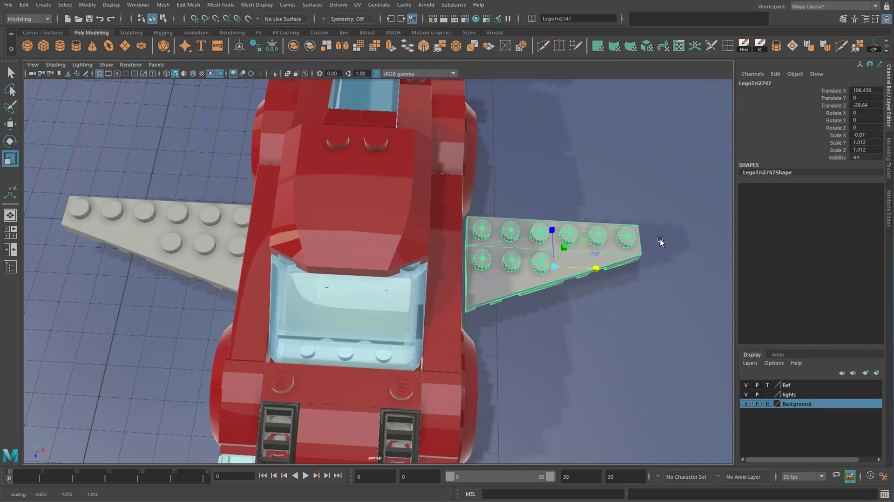
# Step: Set the copied wedge plate's Scale X, Scale Y and Scale Z to 1
pyautogui.write('1')
pyautogui.click(865, 143)
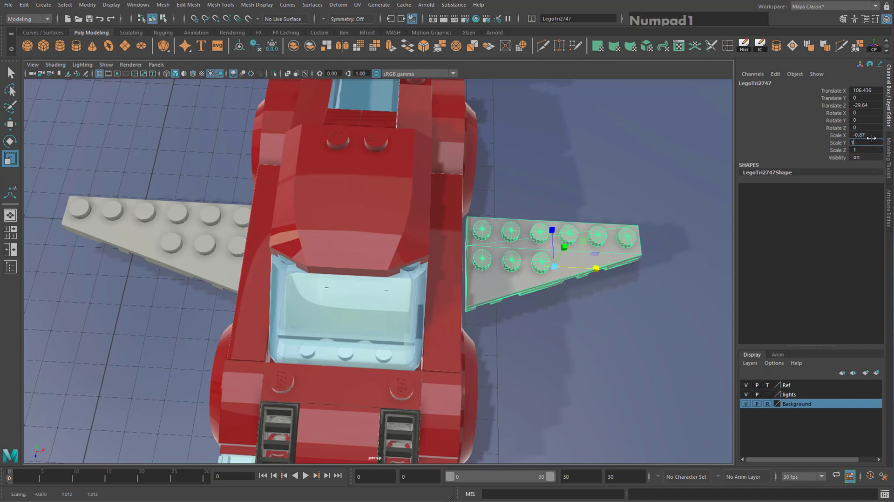
pyautogui.write('1')
pyautogui.click(869, 135)
pyautogui.write('1')
pyautogui.click(567, 264)
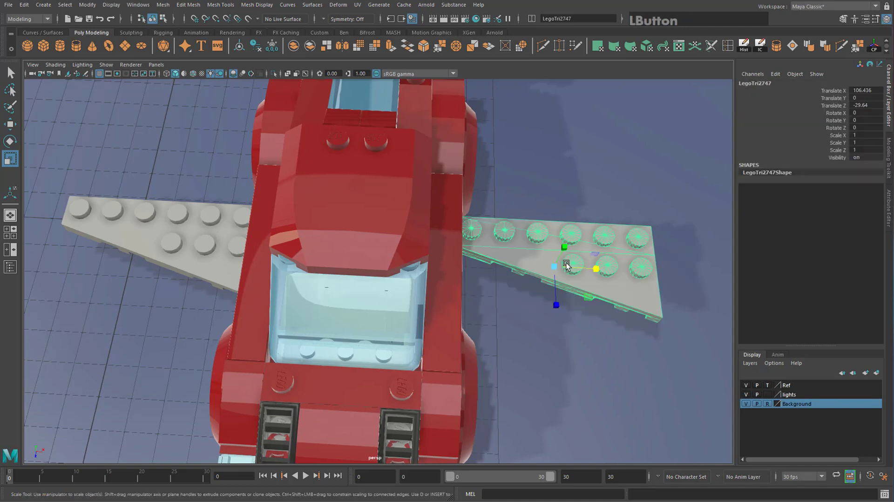
# Step: Mirror the copied wedge plate exactly by setting its Scale X to -1, and deselect it
pyautogui.moveTo(593, 271); pyautogui.dragTo(580, 262)
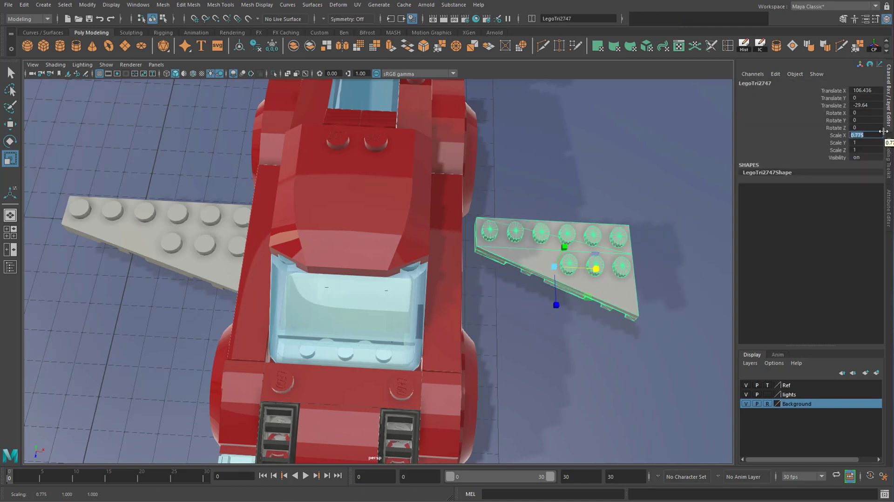
pyautogui.write('-1')
pyautogui.press('Return')
pyautogui.click(560, 174)
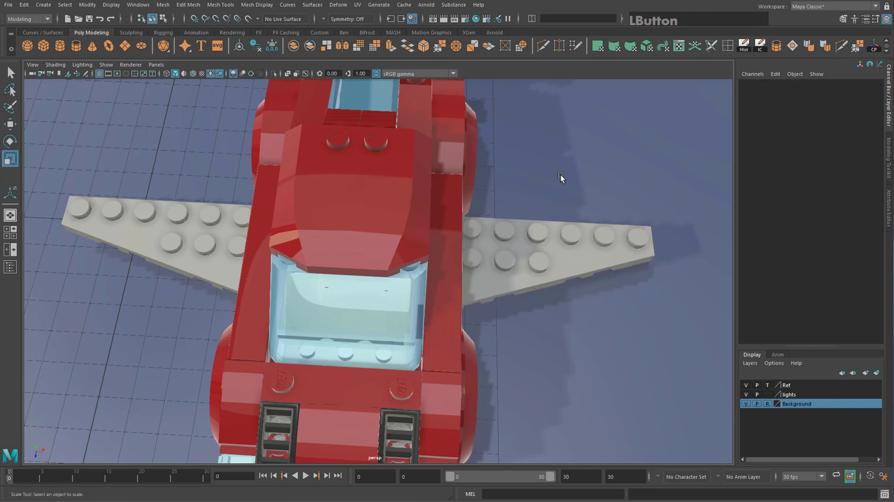
# Step: Select the mirrored wedge plate and inspect its fit beside the car from several angles
pyautogui.click(479, 272)
pyautogui.keyDown('alt'); pyautogui.moveTo(412, 235); pyautogui.dragTo(375, 239, button='middle'); pyautogui.keyUp('alt')
pyautogui.keyDown('alt'); pyautogui.moveTo(482, 300); pyautogui.dragTo(425, 256); pyautogui.keyUp('alt')
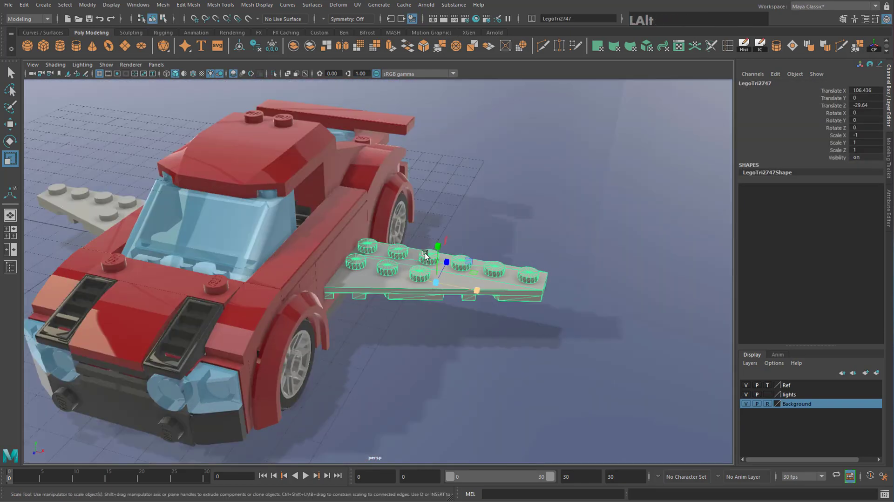
pyautogui.keyDown('alt'); pyautogui.moveTo(425, 256); pyautogui.dragTo(516, 268, button='middle'); pyautogui.keyUp('alt')
pyautogui.keyDown('alt'); pyautogui.moveTo(562, 287); pyautogui.dragTo(454, 303, button='middle'); pyautogui.keyUp('alt')
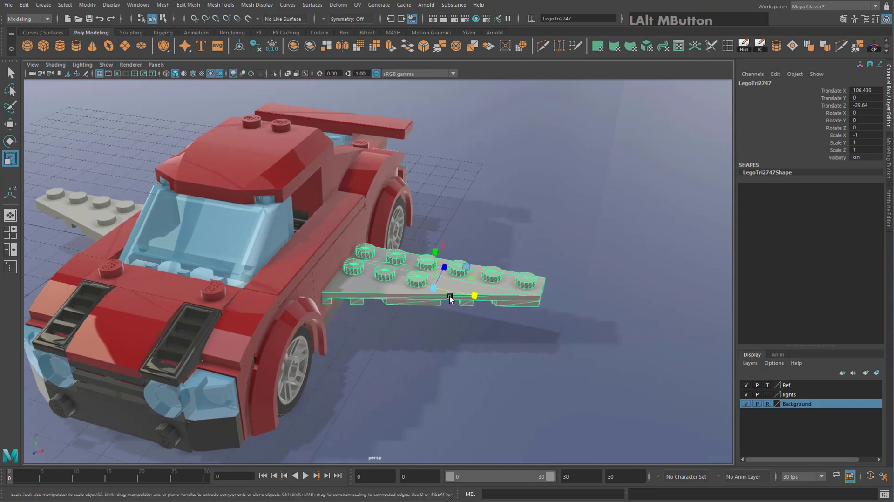
pyautogui.keyDown('alt'); pyautogui.moveTo(454, 303); pyautogui.dragTo(455, 332); pyautogui.keyUp('alt')
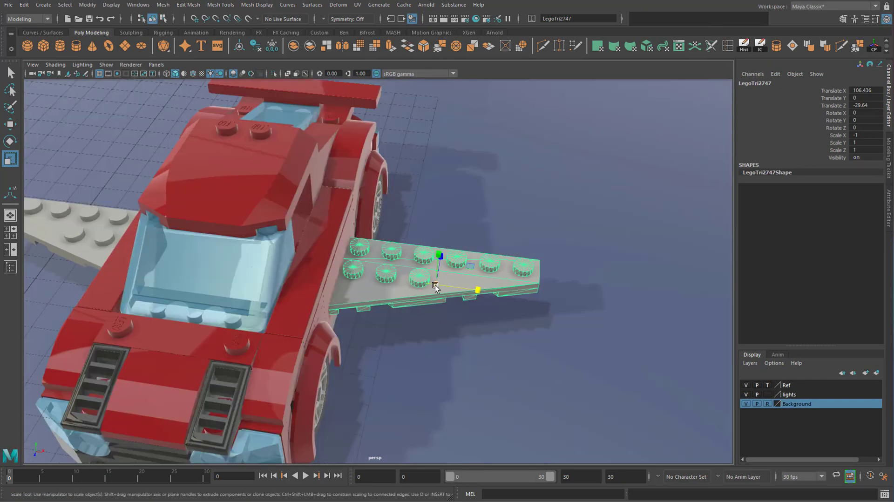
pyautogui.keyDown('alt'); pyautogui.moveTo(434, 282); pyautogui.dragTo(457, 311); pyautogui.keyUp('alt')
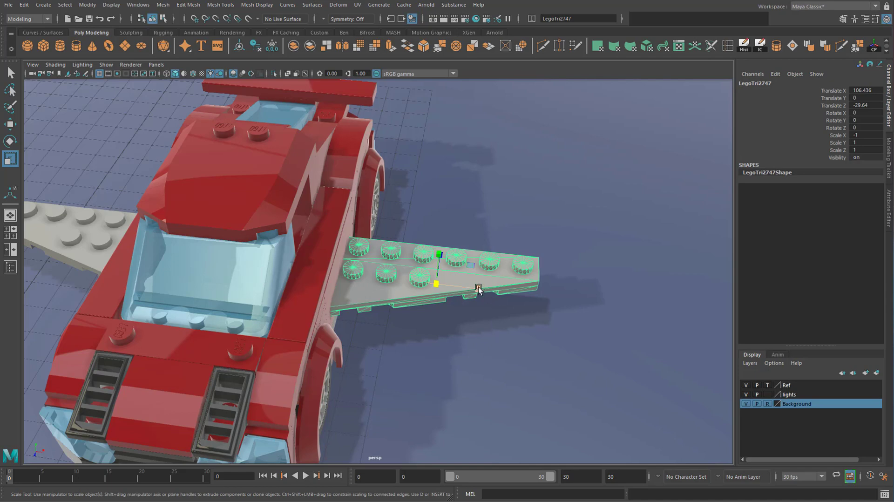
# Step: Try scaling the mirrored wedge plate in snapped increments along single axes and uniformly, keeping its original scale
pyautogui.keyDown('alt'); pyautogui.moveTo(506, 295); pyautogui.dragTo(468, 311); pyautogui.keyUp('alt')
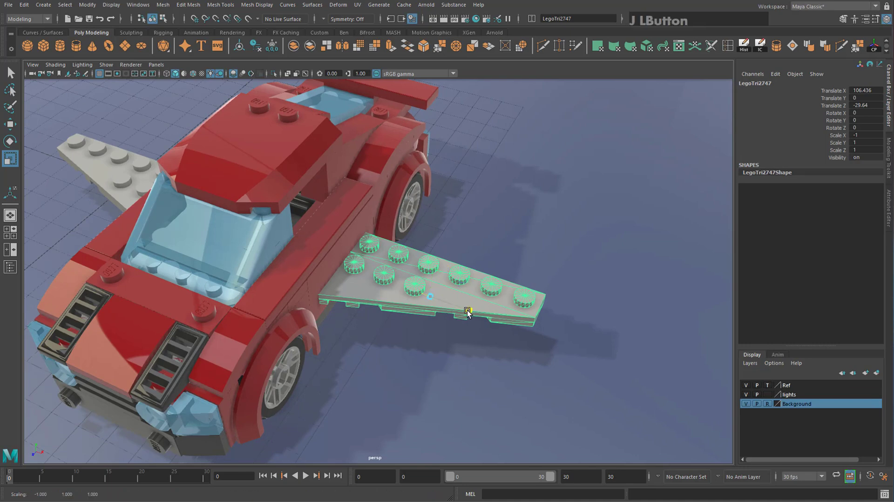
pyautogui.moveTo(421, 293); pyautogui.dragTo(501, 316)
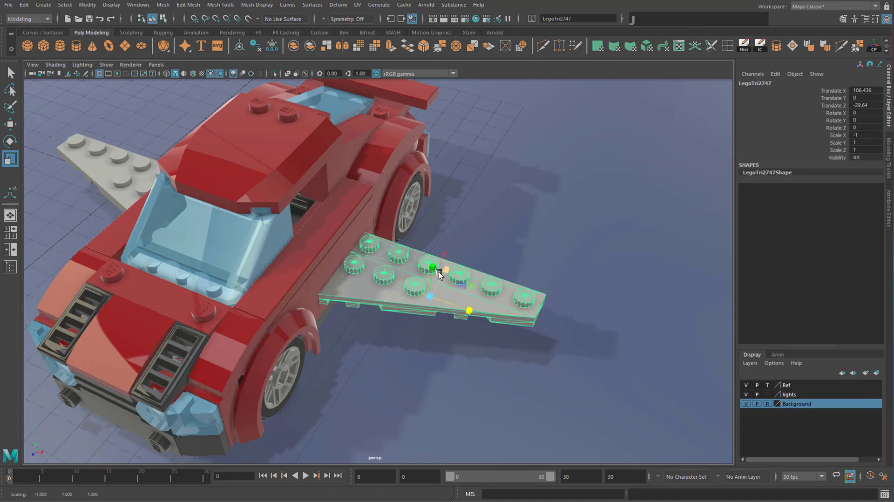
pyautogui.moveTo(393, 331); pyautogui.dragTo(433, 296)
pyautogui.moveTo(433, 266); pyautogui.dragTo(432, 275)
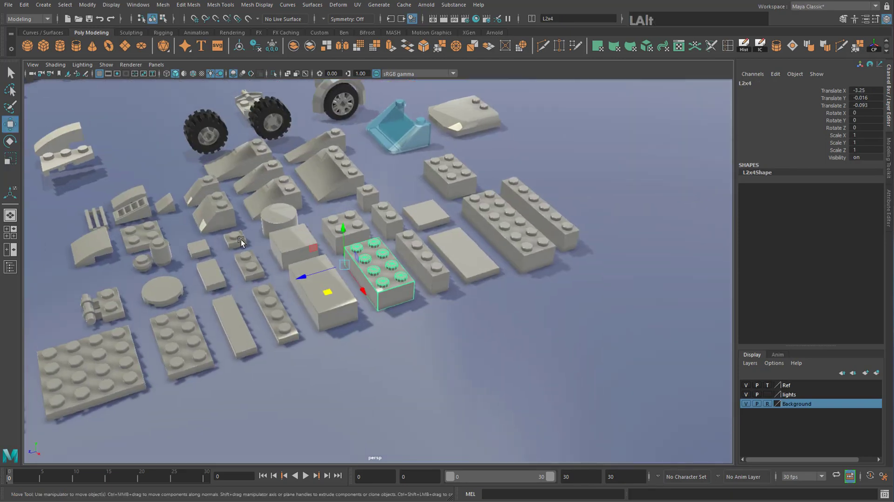
# Step: Duplicate the 2x4 brick and move the copy along X into the empty area beside the loose parts, at Translate X about 3.708
pyautogui.keyDown('alt'); pyautogui.moveTo(242, 239); pyautogui.dragTo(526, 244, button='middle'); pyautogui.keyUp('alt')
pyautogui.keyDown('alt'); pyautogui.moveTo(526, 244); pyautogui.dragTo(467, 264); pyautogui.keyUp('alt')
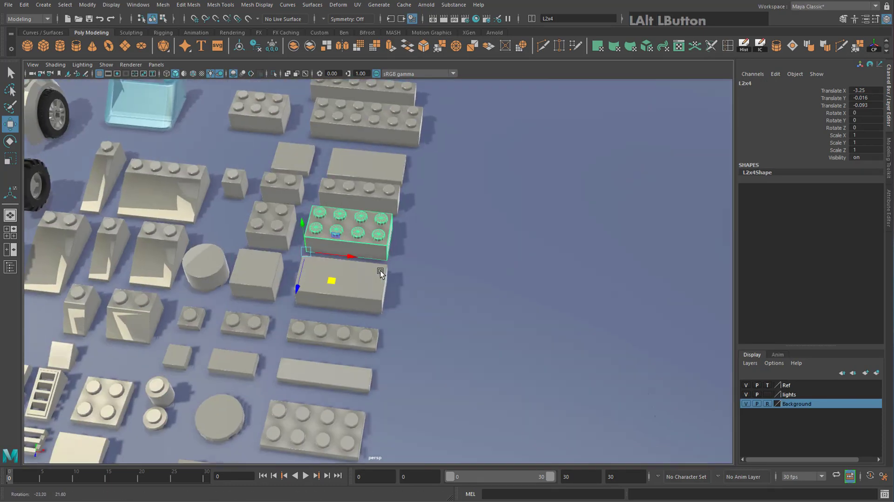
pyautogui.click(414, 257)
pyautogui.click(358, 241)
pyautogui.press('q')
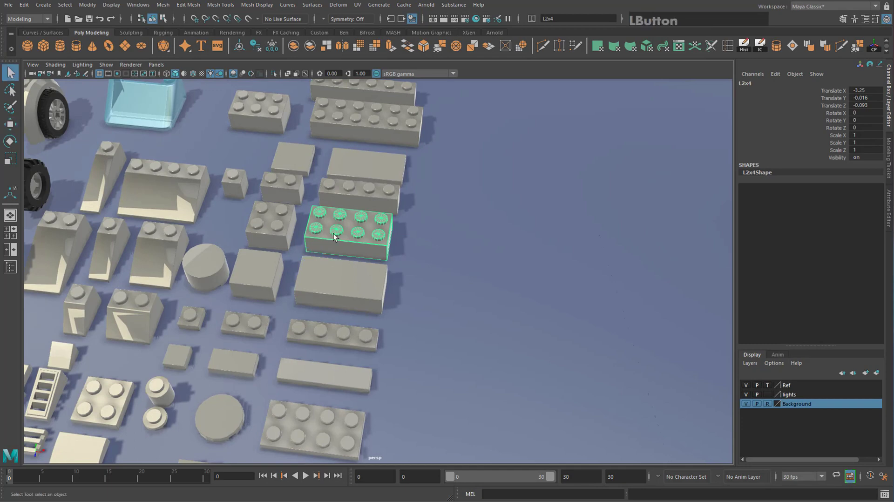
pyautogui.press('w')
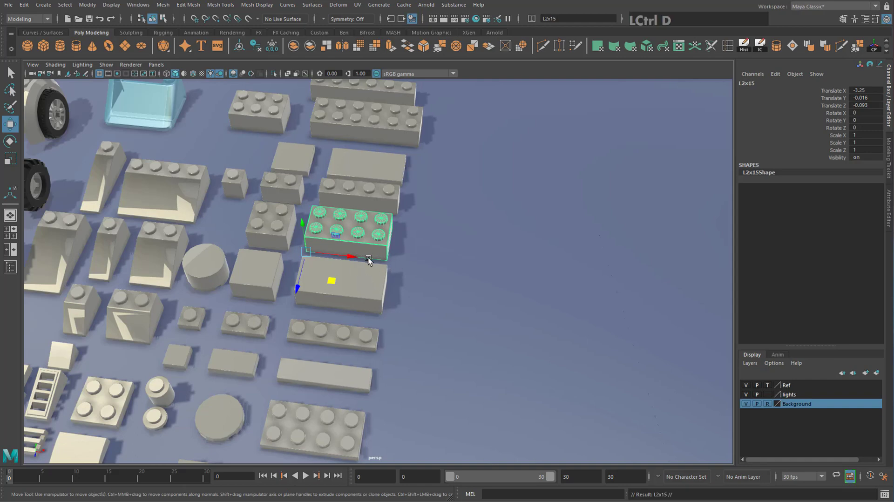
pyautogui.moveTo(349, 260); pyautogui.dragTo(498, 285)
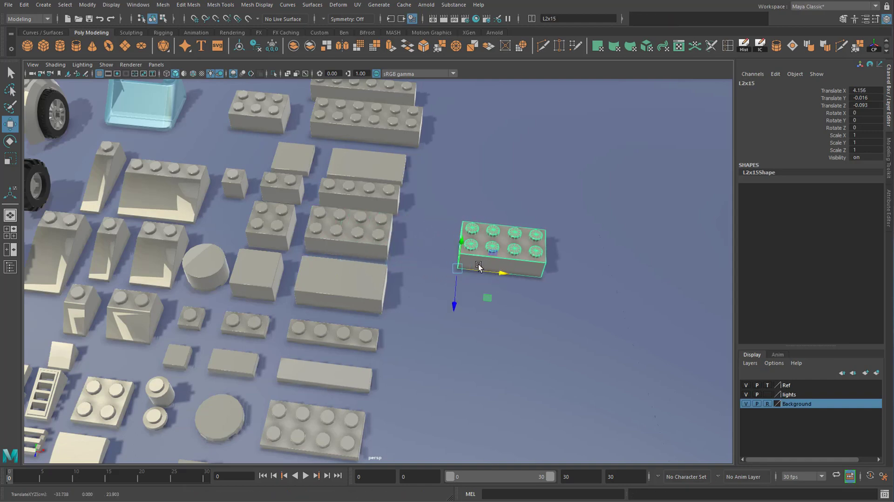
pyautogui.keyDown('alt'); pyautogui.moveTo(478, 267); pyautogui.dragTo(403, 273, button='middle'); pyautogui.keyUp('alt')
pyautogui.click(429, 294)
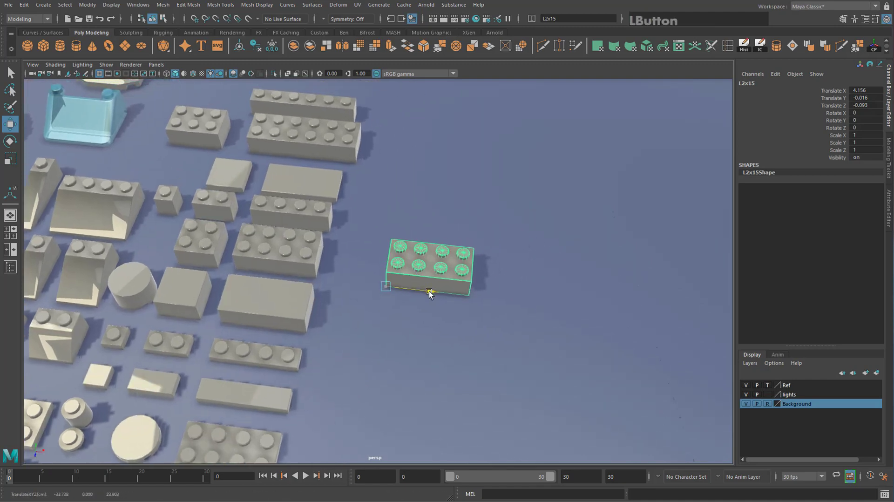
pyautogui.moveTo(429, 293); pyautogui.dragTo(419, 301)
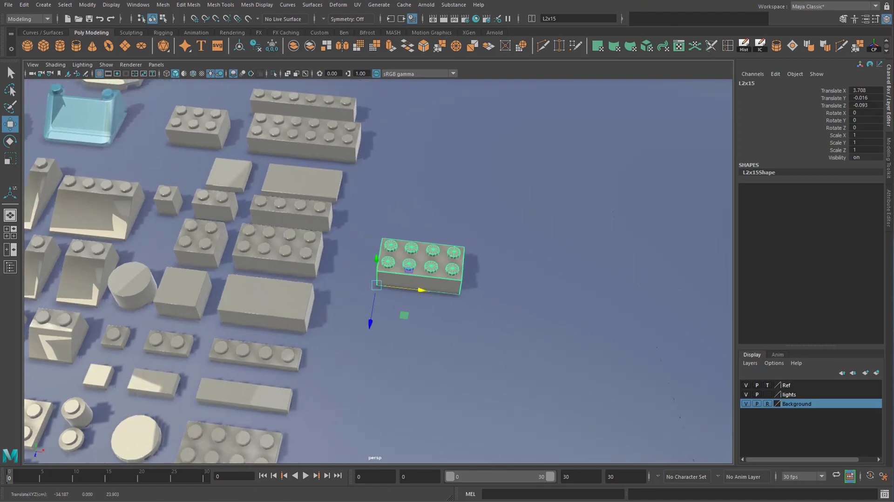
# Step: Duplicate the copied brick twice along X, placing the copies end to end at about 7.705 and 11.654 to form a three-brick row
pyautogui.hotkey('ctrl', 'd')
pyautogui.keyDown('alt'); pyautogui.moveTo(419, 301); pyautogui.dragTo(363, 319, button='middle'); pyautogui.keyUp('alt')
pyautogui.keyDown('alt'); pyautogui.moveTo(363, 319); pyautogui.dragTo(421, 331, button='right'); pyautogui.keyUp('alt')
pyautogui.keyDown('alt'); pyautogui.moveTo(345, 331); pyautogui.dragTo(305, 255, button='middle'); pyautogui.keyUp('alt')
pyautogui.moveTo(297, 251); pyautogui.dragTo(535, 278)
pyautogui.press('z')
pyautogui.hotkey('ctrl', 'd')
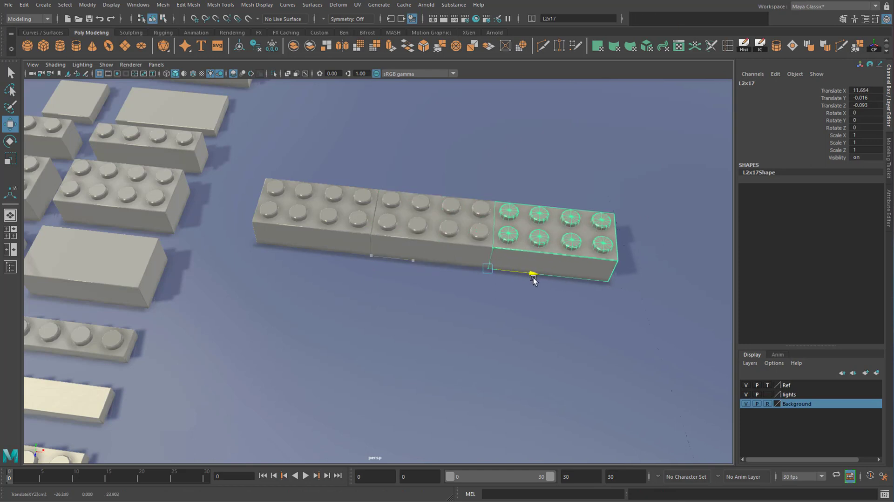
# Step: Select the three-brick row, duplicate it and stack the copy on top at Translate Y about 1.147
pyautogui.keyDown('shift'); pyautogui.click(401, 228); pyautogui.keyUp('shift')
pyautogui.keyDown('shift'); pyautogui.click(312, 211); pyautogui.keyUp('shift')
pyautogui.click(366, 155)
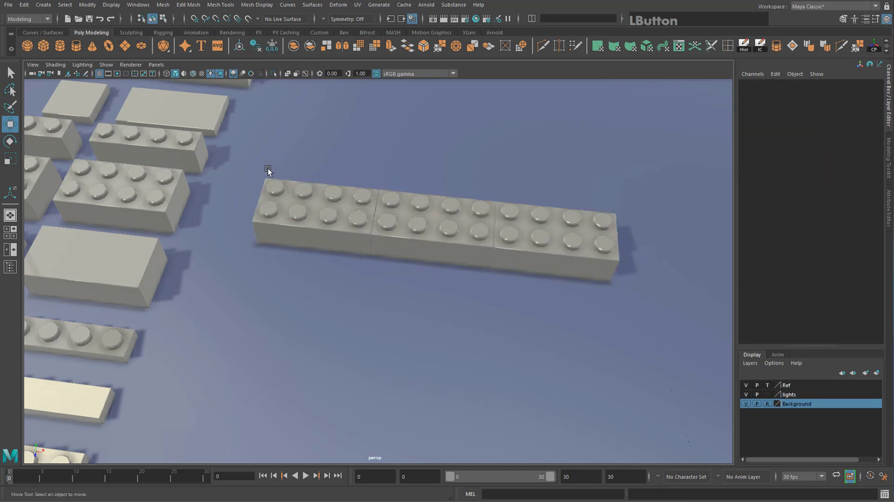
pyautogui.keyDown('alt'); pyautogui.moveTo(268, 170); pyautogui.dragTo(247, 173); pyautogui.keyUp('alt')
pyautogui.moveTo(626, 279); pyautogui.dragTo(632, 281)
pyautogui.keyDown('alt'); pyautogui.moveTo(527, 262); pyautogui.dragTo(510, 249); pyautogui.keyUp('alt')
pyautogui.keyDown('alt'); pyautogui.moveTo(378, 219); pyautogui.dragTo(379, 240, button='middle'); pyautogui.keyUp('alt')
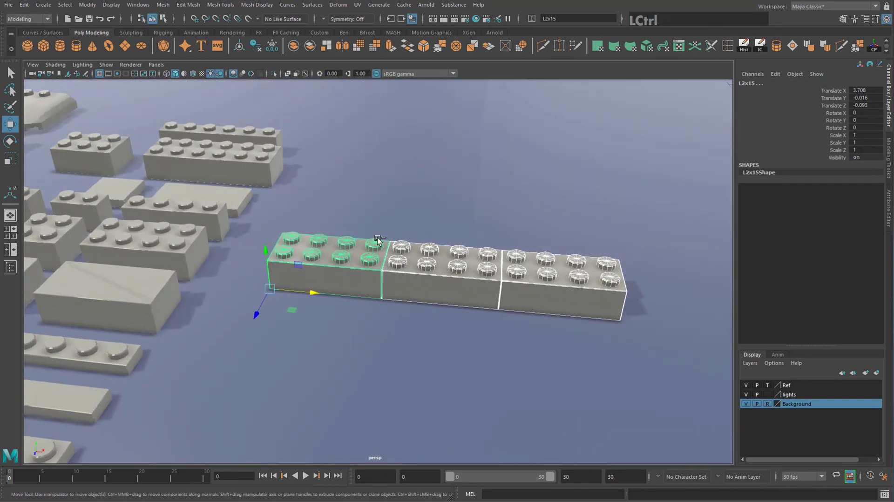
pyautogui.moveTo(270, 252); pyautogui.dragTo(291, 217)
pyautogui.keyDown('alt'); pyautogui.moveTo(402, 255); pyautogui.dragTo(423, 308); pyautogui.keyUp('alt')
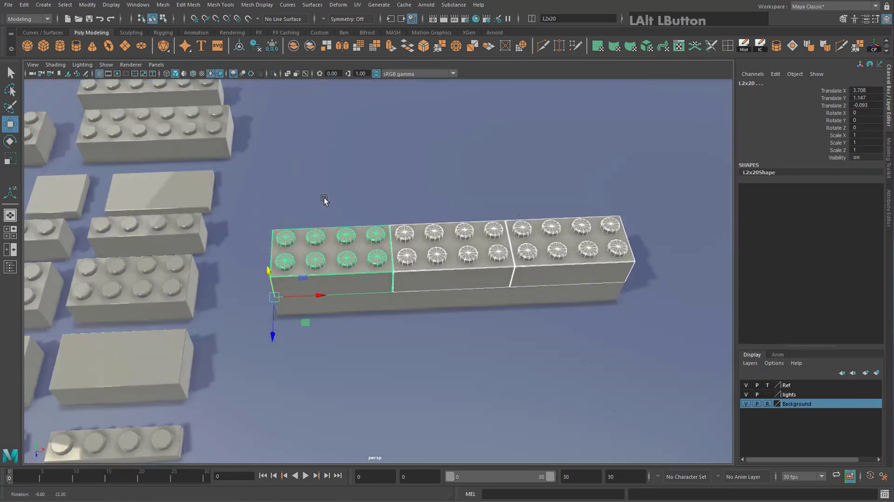
# Step: Select the stacked rows and repeatedly duplicate them upward to build a tall brick wall, and clear the selection
pyautogui.moveTo(259, 207); pyautogui.dragTo(675, 373)
pyautogui.keyDown('alt'); pyautogui.moveTo(544, 331); pyautogui.dragTo(489, 292); pyautogui.keyUp('alt')
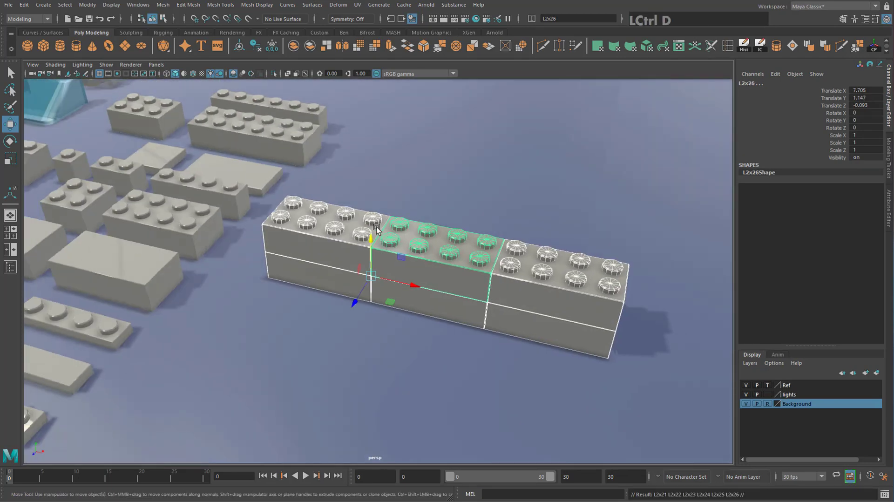
pyautogui.moveTo(373, 237); pyautogui.dragTo(580, 279)
pyautogui.hotkey('ctrl', 'd')
pyautogui.moveTo(384, 216); pyautogui.dragTo(367, 168)
pyautogui.click(470, 326)
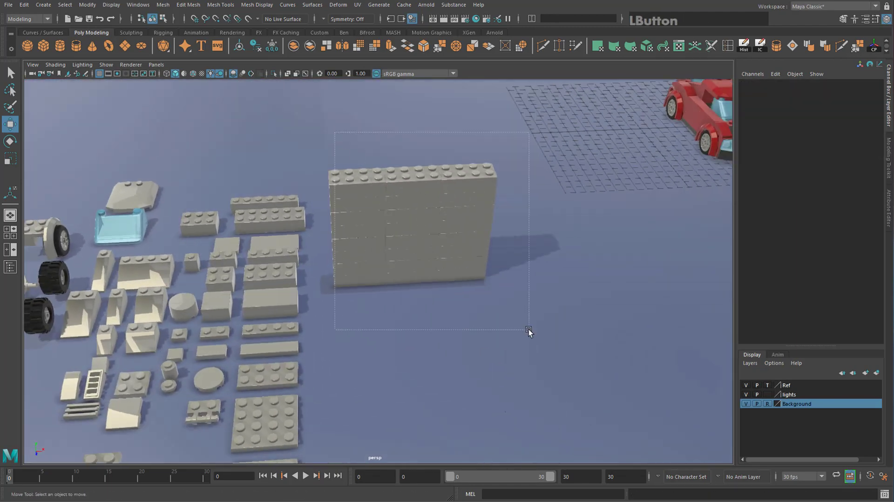
# Step: Select the whole brick wall, duplicate it and move the copy along X to extend the wall end to end
pyautogui.moveTo(529, 329); pyautogui.dragTo(512, 272)
pyautogui.hotkey('ctrl', 'd')
pyautogui.moveTo(376, 224); pyautogui.dragTo(389, 253)
pyautogui.keyDown('alt'); pyautogui.moveTo(390, 254); pyautogui.dragTo(451, 281, button='middle'); pyautogui.keyUp('alt')
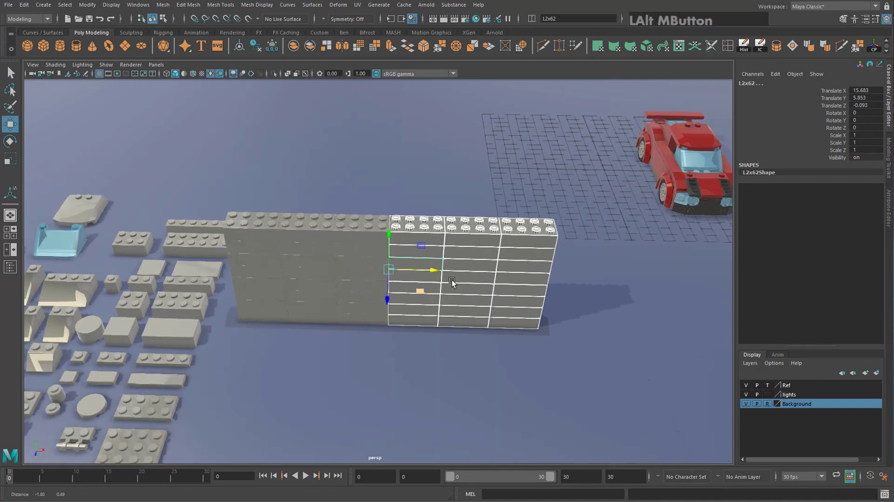
pyautogui.keyDown('alt'); pyautogui.moveTo(452, 280); pyautogui.dragTo(482, 319); pyautogui.keyUp('alt')
pyautogui.keyDown('alt'); pyautogui.moveTo(481, 319); pyautogui.dragTo(456, 272, button='middle'); pyautogui.keyUp('alt')
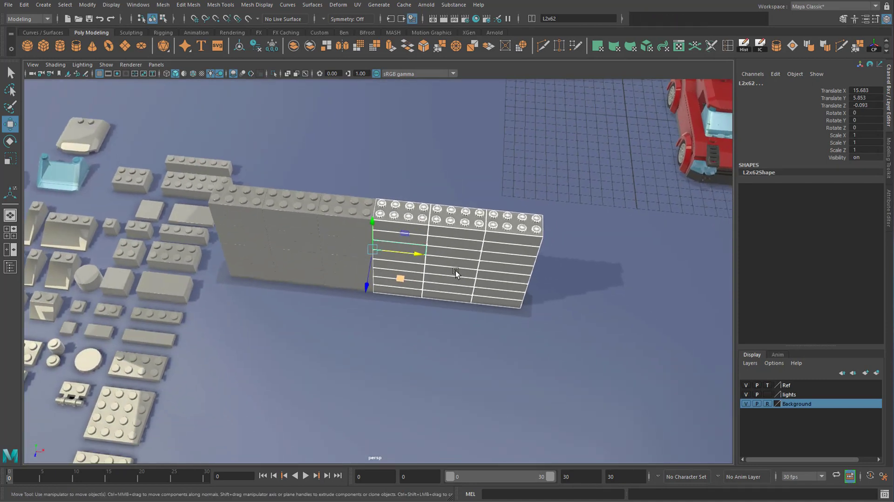
# Step: Try rotating the duplicated wall section with the Rotate tool, and undo the rotation
pyautogui.press('e')
pyautogui.keyDown('alt'); pyautogui.moveTo(392, 293); pyautogui.dragTo(433, 278); pyautogui.keyUp('alt')
pyautogui.hotkey('ctrl', 'z')
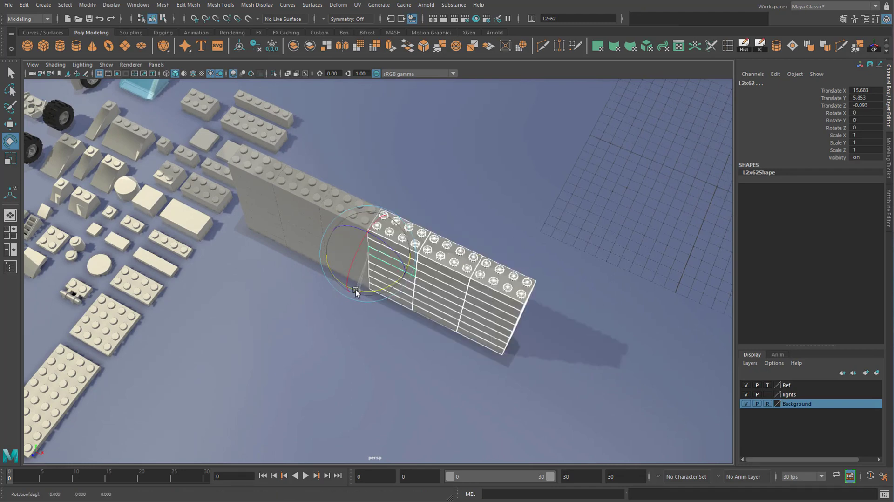
# Step: Select the brick wall, and switch the selection to the long red side piece on the reference car
pyautogui.keyDown('alt'); pyautogui.moveTo(356, 295); pyautogui.dragTo(344, 279, button='middle'); pyautogui.keyUp('alt')
pyautogui.keyDown('alt'); pyautogui.moveTo(345, 280); pyautogui.dragTo(337, 262); pyautogui.keyUp('alt')
pyautogui.keyDown('alt'); pyautogui.moveTo(338, 262); pyautogui.dragTo(385, 221, button='middle'); pyautogui.keyUp('alt')
pyautogui.moveTo(289, 143); pyautogui.dragTo(572, 439)
pyautogui.keyDown('alt'); pyautogui.moveTo(559, 378); pyautogui.dragTo(440, 318); pyautogui.keyUp('alt')
pyautogui.click(429, 313)
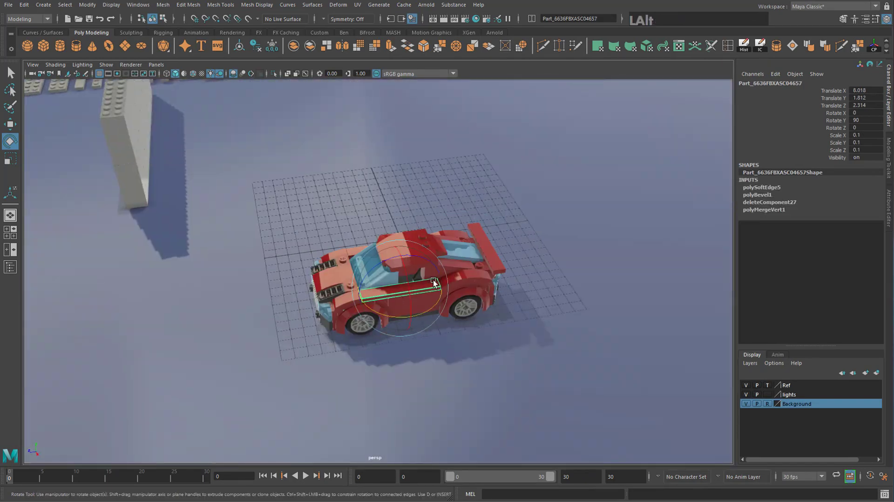
# Step: Box-select all the pieces of the reference car, undo the last change, and clear the selection
pyautogui.keyDown('alt'); pyautogui.moveTo(373, 242); pyautogui.dragTo(467, 272); pyautogui.keyUp('alt')
pyautogui.moveTo(299, 129); pyautogui.dragTo(482, 359)
pyautogui.keyDown('alt'); pyautogui.moveTo(480, 351); pyautogui.dragTo(415, 294); pyautogui.keyUp('alt')
pyautogui.keyDown('alt'); pyautogui.moveTo(415, 294); pyautogui.dragTo(460, 332, button='middle'); pyautogui.keyUp('alt')
pyautogui.keyDown('alt'); pyautogui.moveTo(460, 334); pyautogui.dragTo(462, 223); pyautogui.keyUp('alt')
pyautogui.hotkey('ctrl', 'z')
pyautogui.scroll(-8, 490, 318)
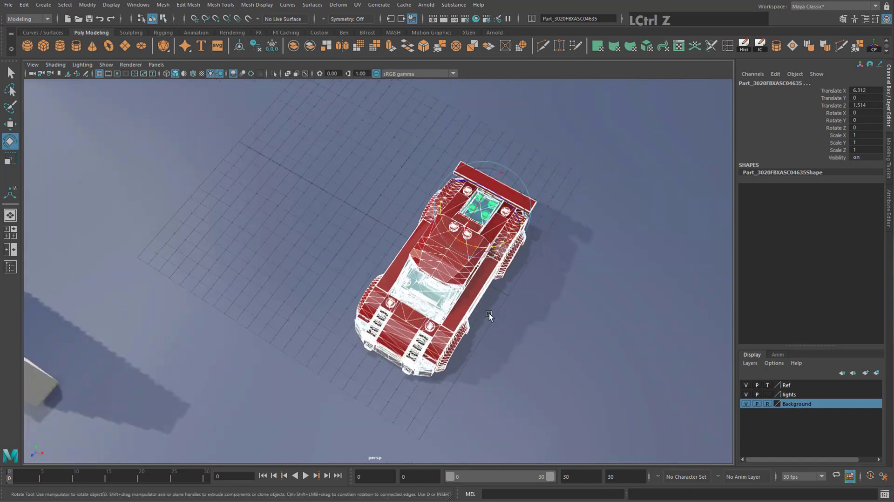
pyautogui.keyDown('alt'); pyautogui.moveTo(399, 390); pyautogui.dragTo(337, 300); pyautogui.keyUp('alt')
pyautogui.keyDown('alt'); pyautogui.moveTo(337, 302); pyautogui.dragTo(236, 235, button='middle'); pyautogui.keyUp('alt')
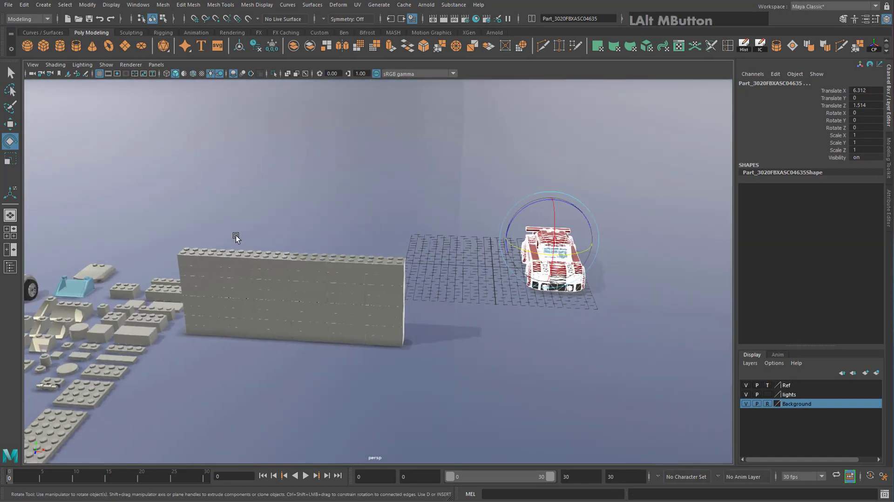
pyautogui.keyDown('alt'); pyautogui.moveTo(235, 236); pyautogui.dragTo(240, 278); pyautogui.keyUp('alt')
pyautogui.click(496, 439)
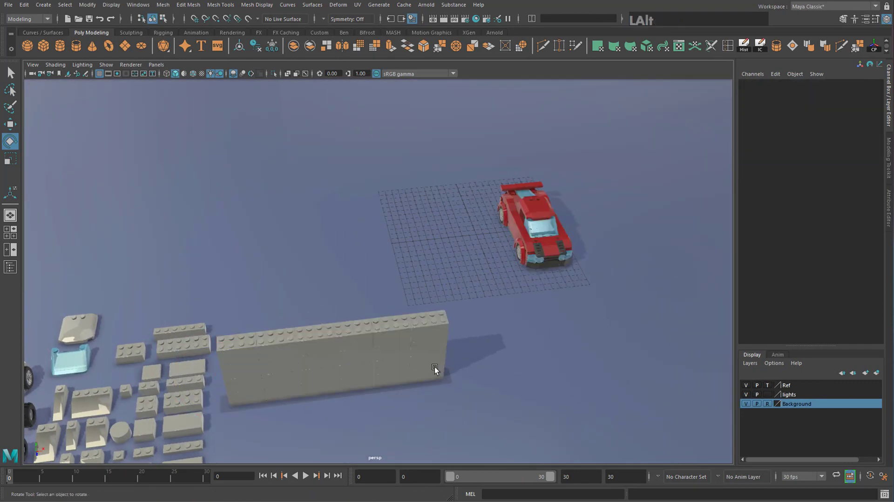
# Step: Box-select the bricks in the end half of the wall nearest the grid and group them
pyautogui.keyDown('alt'); pyautogui.moveTo(435, 369); pyautogui.dragTo(449, 313, button='middle'); pyautogui.keyUp('alt')
pyautogui.keyDown('alt'); pyautogui.moveTo(449, 313); pyautogui.dragTo(424, 242); pyautogui.keyUp('alt')
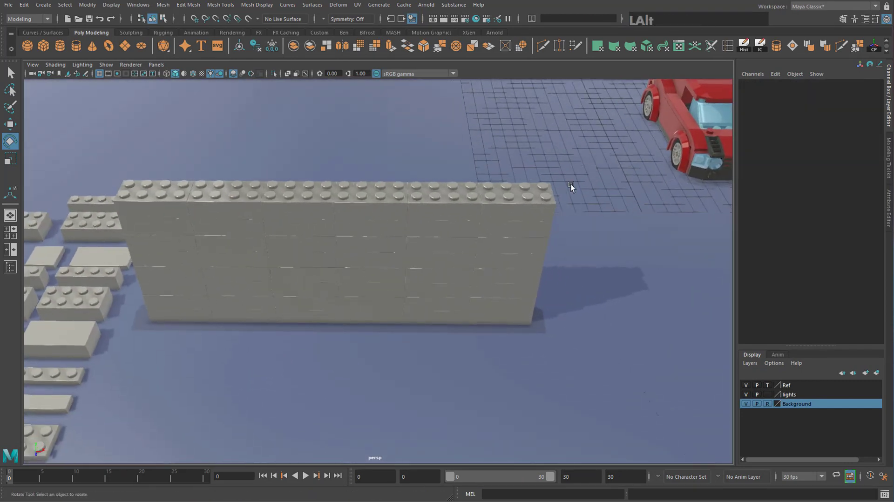
pyautogui.moveTo(562, 182); pyautogui.dragTo(355, 353)
pyautogui.keyDown('alt'); pyautogui.moveTo(356, 355); pyautogui.dragTo(448, 254, button='middle'); pyautogui.keyUp('alt')
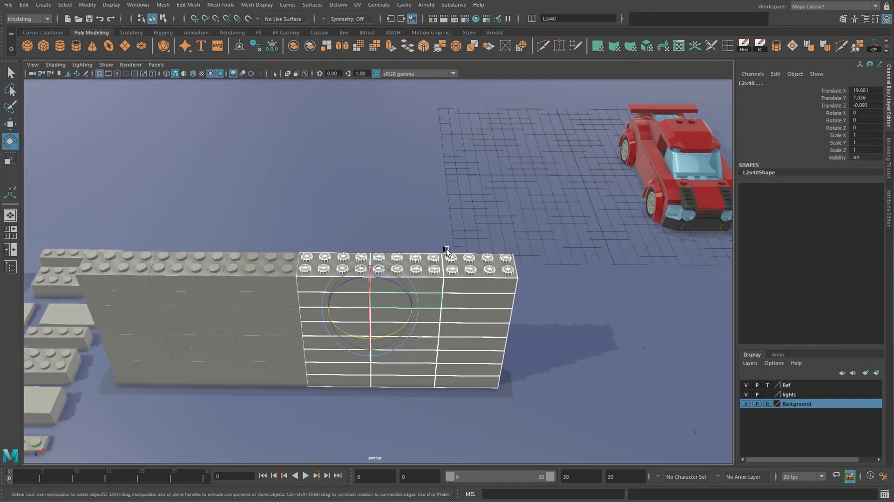
pyautogui.hotkey('ctrl', 'g')
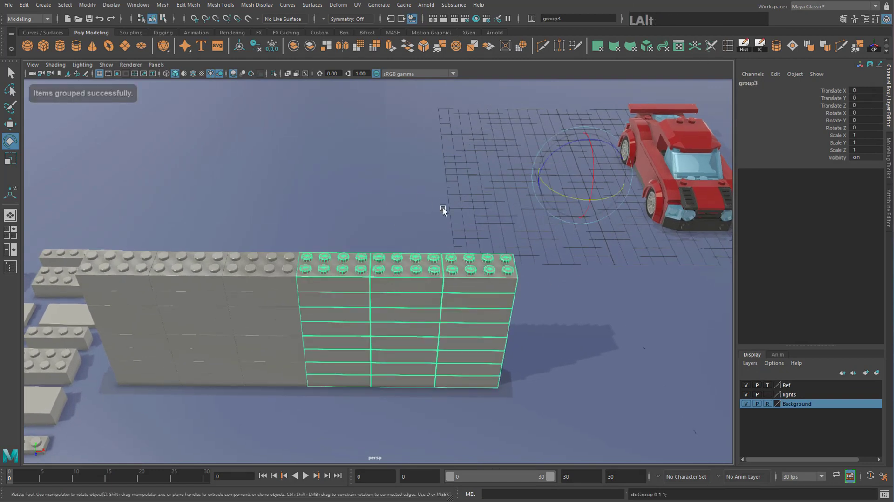
# Step: Try moving the grouped wall section along X, undo the move, and return to the Rotate tool
pyautogui.keyDown('alt'); pyautogui.moveTo(443, 208); pyautogui.dragTo(290, 185); pyautogui.keyUp('alt')
pyautogui.keyDown('alt'); pyautogui.moveTo(389, 355); pyautogui.dragTo(595, 206); pyautogui.keyUp('alt')
pyautogui.keyDown('alt'); pyautogui.moveTo(594, 205); pyautogui.dragTo(543, 241, button='middle'); pyautogui.keyUp('alt')
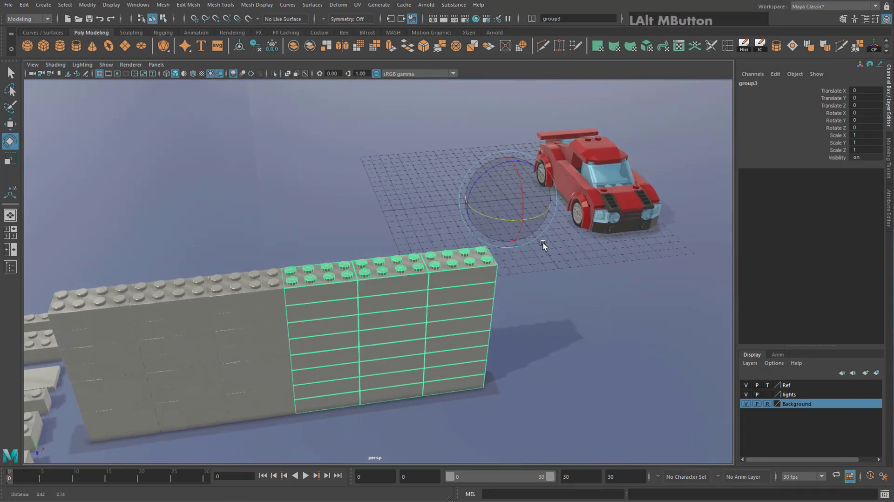
pyautogui.keyDown('alt'); pyautogui.moveTo(543, 241); pyautogui.dragTo(497, 183); pyautogui.keyUp('alt')
pyautogui.press('w')
pyautogui.hotkey('ctrl', 'z')
pyautogui.press('e')
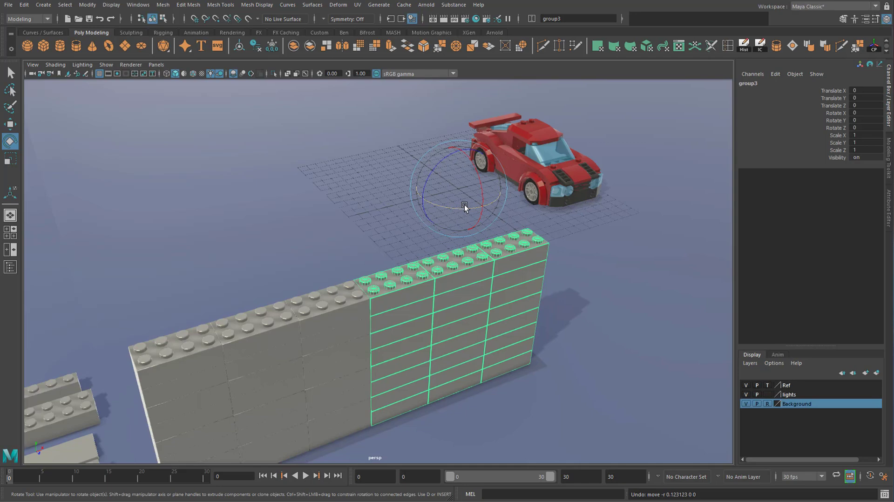
pyautogui.keyDown('alt'); pyautogui.moveTo(465, 205); pyautogui.dragTo(516, 236); pyautogui.keyUp('alt')
pyautogui.keyDown('alt'); pyautogui.moveTo(524, 204); pyautogui.dragTo(510, 192, button='middle'); pyautogui.keyUp('alt')
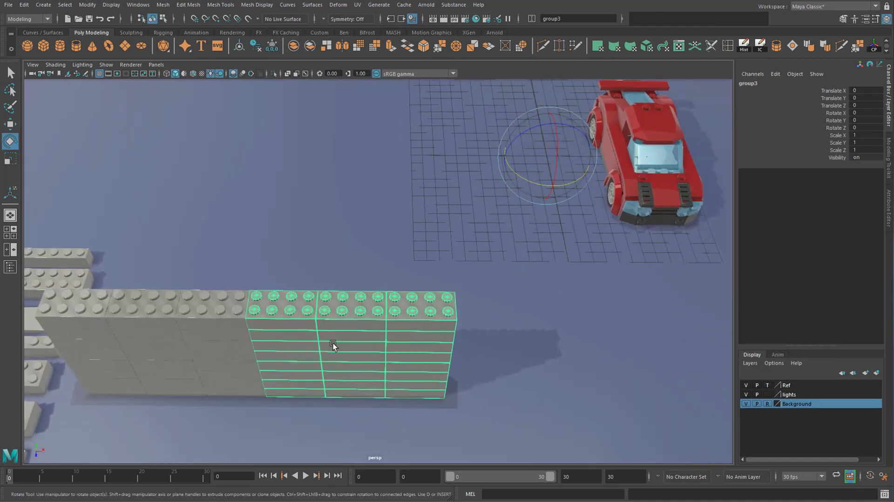
pyautogui.keyDown('alt'); pyautogui.moveTo(529, 191); pyautogui.dragTo(531, 205, button='middle'); pyautogui.keyUp('alt')
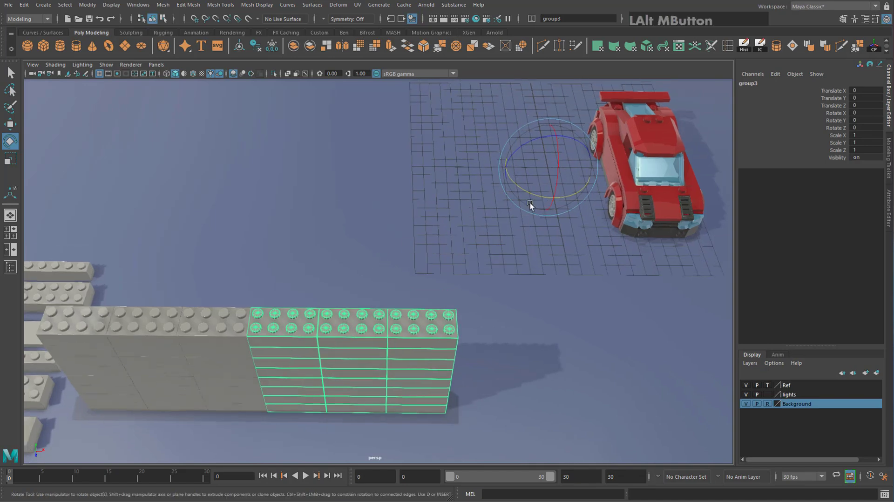
# Step: Center the pivot on the grouped wall section, undo it, and apply Center Pivot again
pyautogui.click(239, 46)
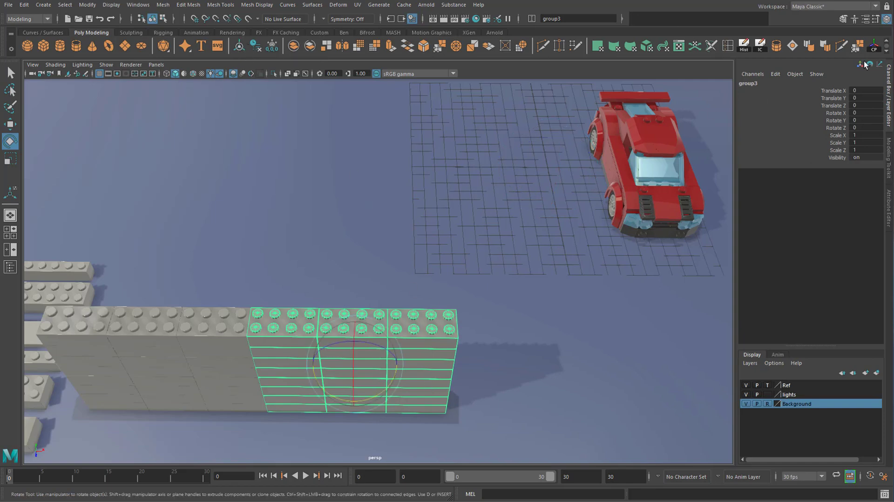
pyautogui.hotkey('ctrl', 'z')
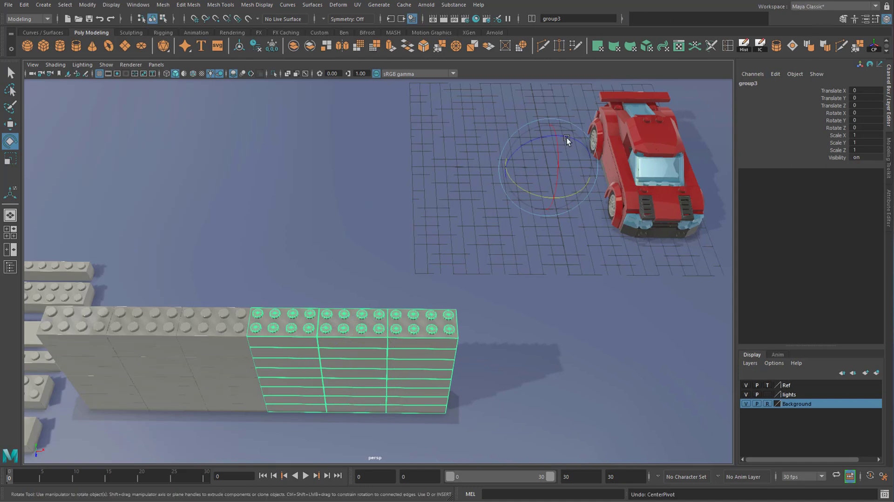
pyautogui.click(87, 5)
pyautogui.click(107, 74)
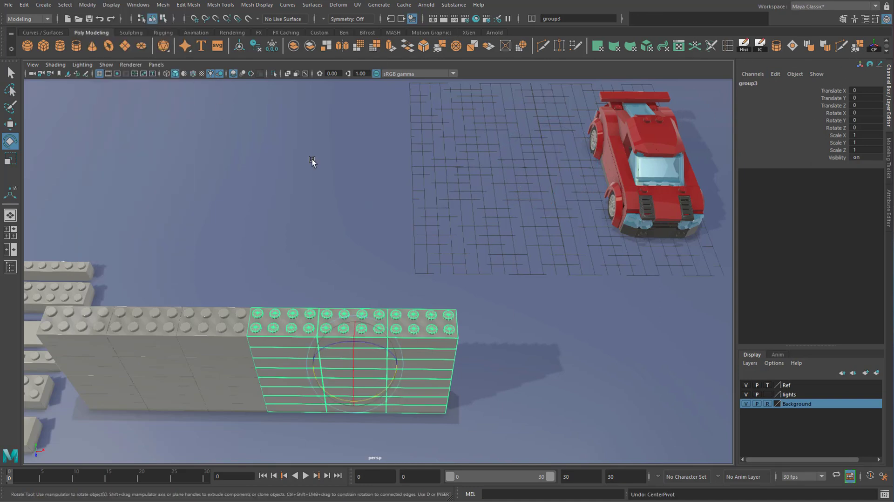
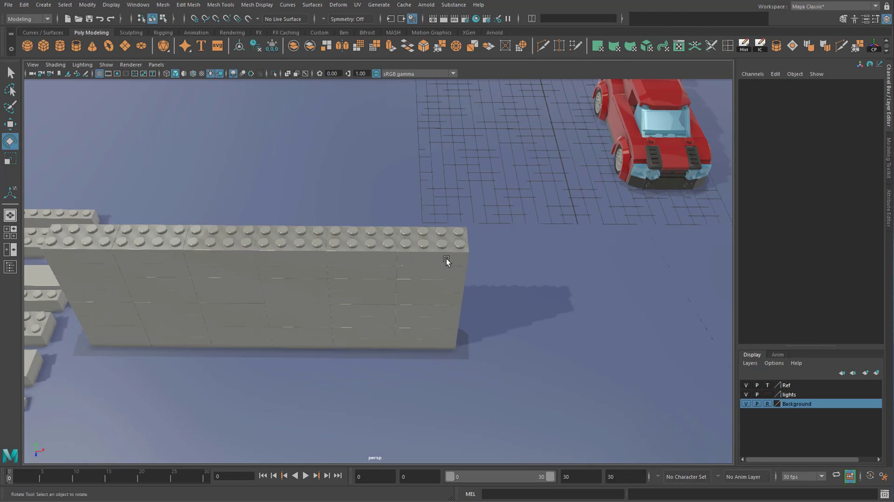
# Step: Select the top brick at the wall's end, go up to its parent group, and pick the single brick again
pyautogui.click(430, 249)
pyautogui.click(467, 223)
pyautogui.click(432, 256)
pyautogui.moveTo(444, 300)
pyautogui.keyDown('alt'); pyautogui.mouseDown()
pyautogui.moveTo(459, 312)
pyautogui.moveTo(457, 299)
pyautogui.moveTo(449, 302)
pyautogui.mouseUp(); pyautogui.keyUp('alt')
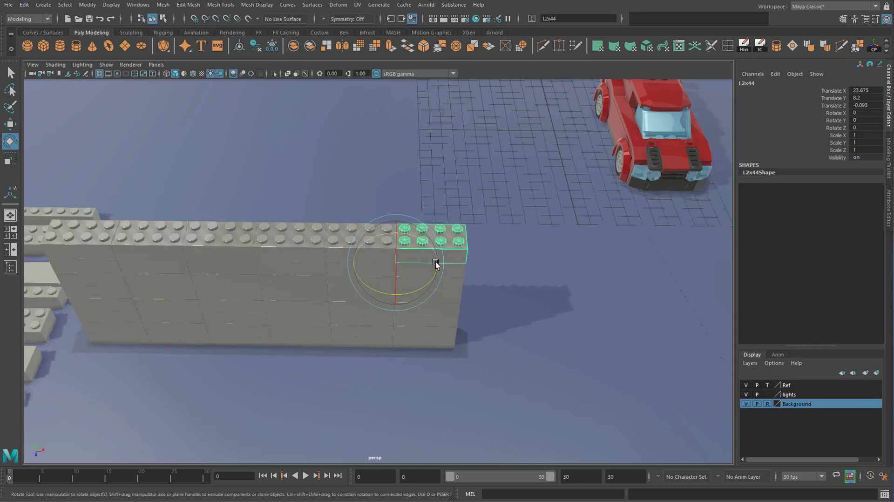
pyautogui.press('Up')
pyautogui.click(439, 238)
pyautogui.keyDown('alt'); pyautogui.moveTo(440, 350); pyautogui.dragTo(458, 267); pyautogui.keyUp('alt')
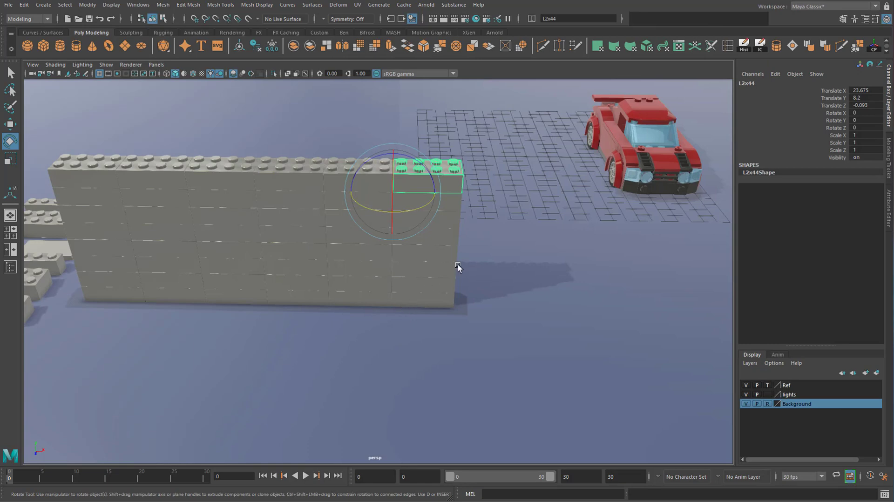
# Step: Pick a low end brick and an upper middle brick in turn, going up to the parent group from each
pyautogui.click(424, 272)
pyautogui.keyDown('alt'); pyautogui.moveTo(476, 194); pyautogui.dragTo(486, 219, button='middle'); pyautogui.keyUp('alt')
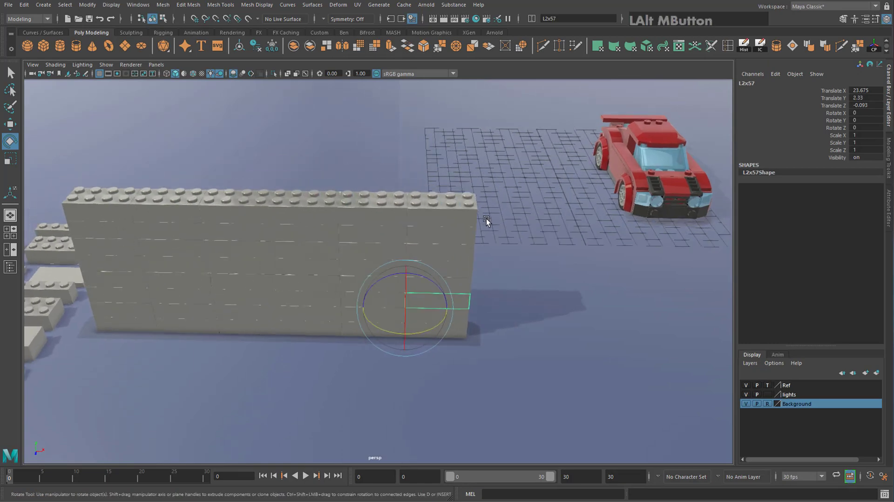
pyautogui.press('Up')
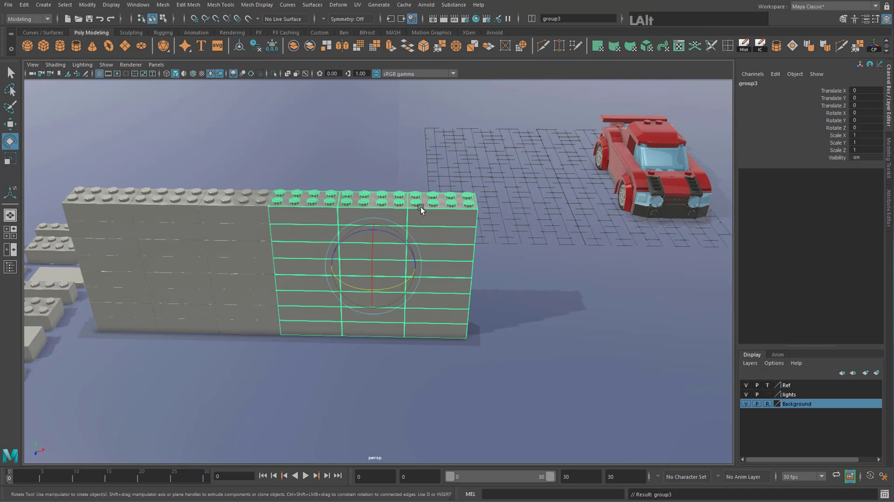
pyautogui.click(483, 263)
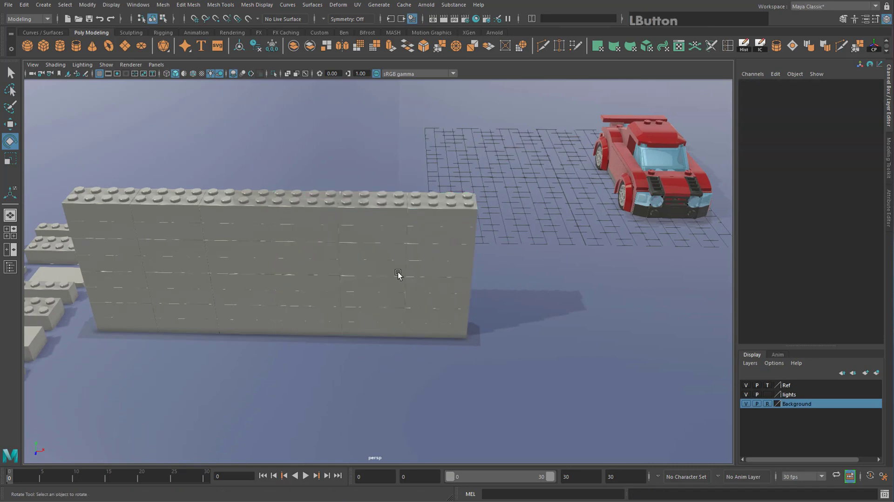
pyautogui.click(365, 235)
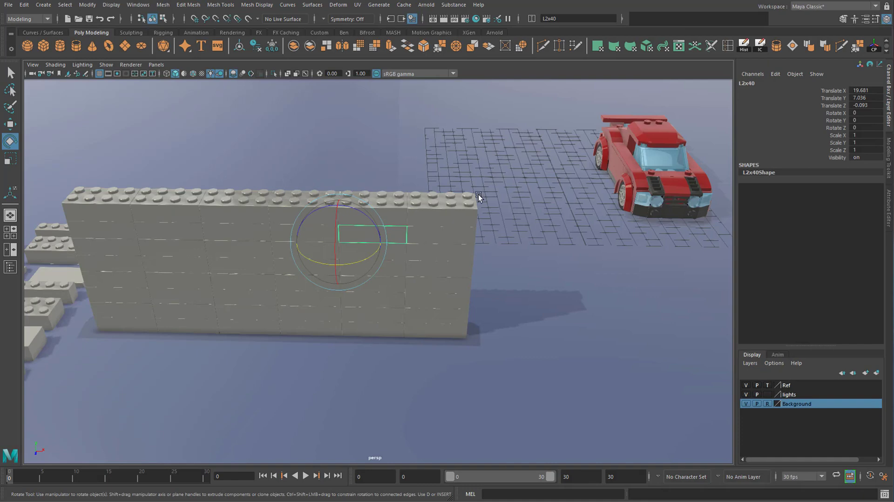
pyautogui.press('Up')
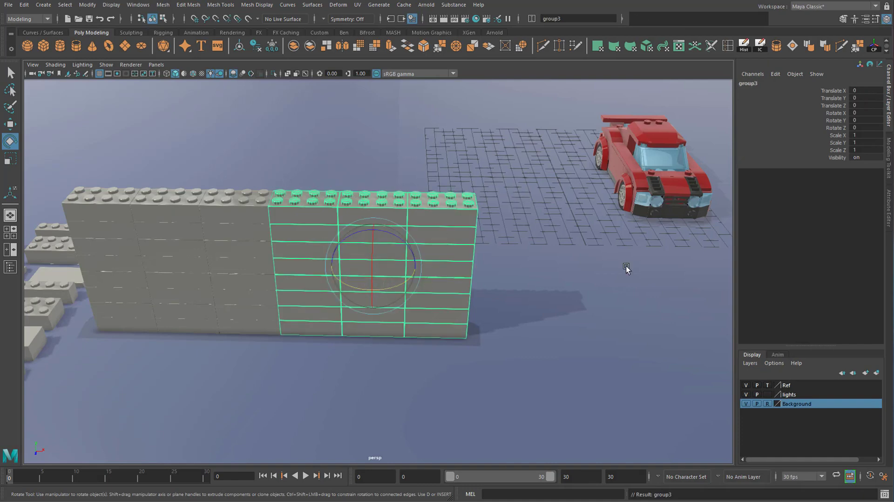
# Step: Select only the top end brick of the grouped wall section and open the Outliner
pyautogui.scroll(2, 455, 252)
pyautogui.click(438, 198)
pyautogui.keyDown('alt'); pyautogui.moveTo(438, 198); pyautogui.dragTo(306, 213); pyautogui.keyUp('alt')
pyautogui.keyDown('alt'); pyautogui.moveTo(306, 213); pyautogui.dragTo(374, 207, button='middle'); pyautogui.keyUp('alt')
pyautogui.keyDown('alt'); pyautogui.moveTo(262, 122); pyautogui.dragTo(275, 139); pyautogui.keyUp('alt')
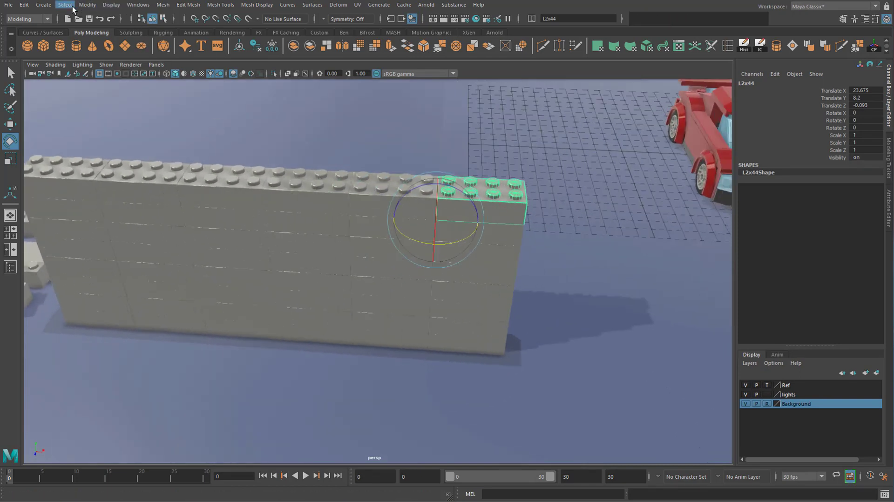
pyautogui.click(137, 4)
pyautogui.click(188, 105)
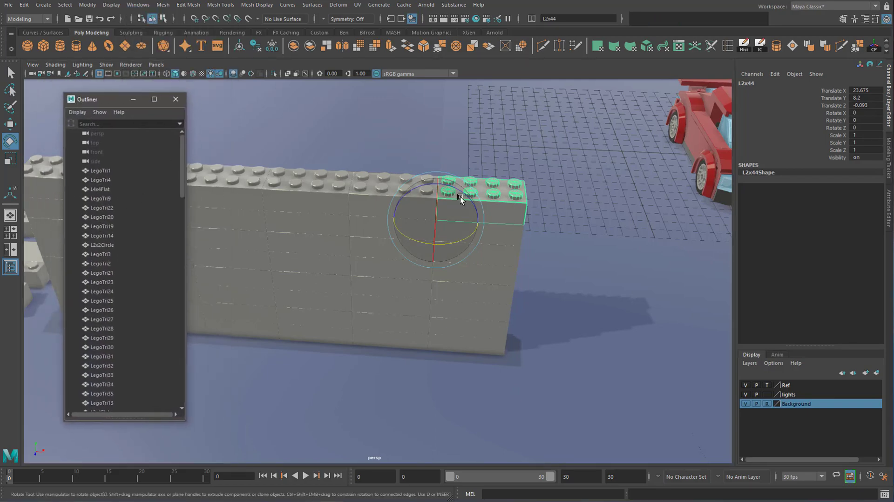
# Step: Find group3 in the Outliner and expand it to list its member bricks
pyautogui.moveTo(181, 163); pyautogui.dragTo(182, 388)
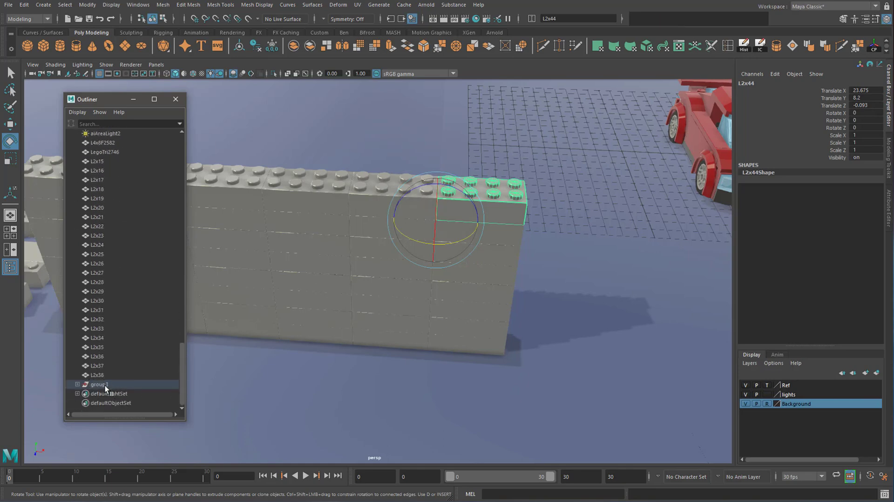
pyautogui.click(78, 385)
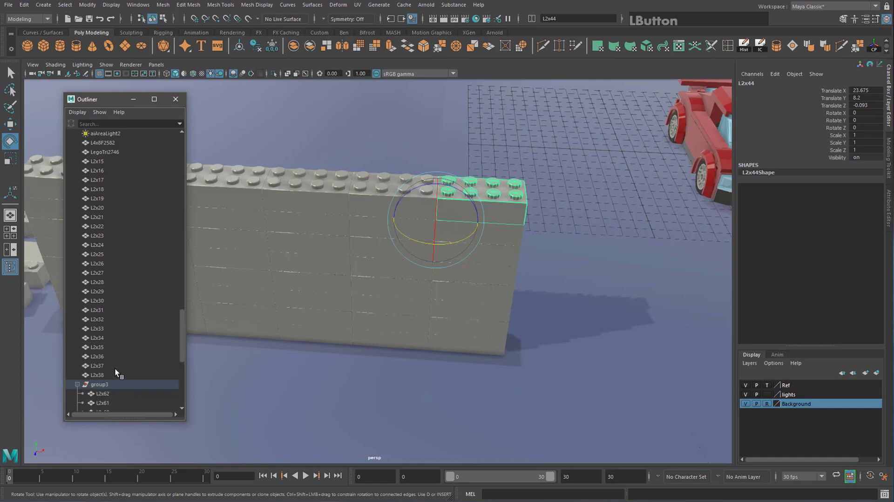
pyautogui.scroll(-8, 114, 368)
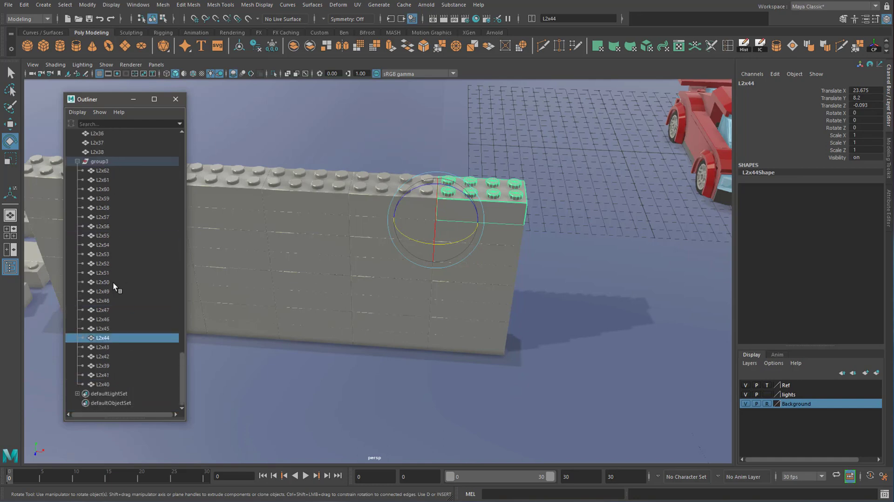
pyautogui.click(394, 277)
pyautogui.click(327, 222)
pyautogui.click(475, 211)
pyautogui.click(463, 306)
pyautogui.click(306, 243)
pyautogui.click(398, 211)
pyautogui.click(482, 204)
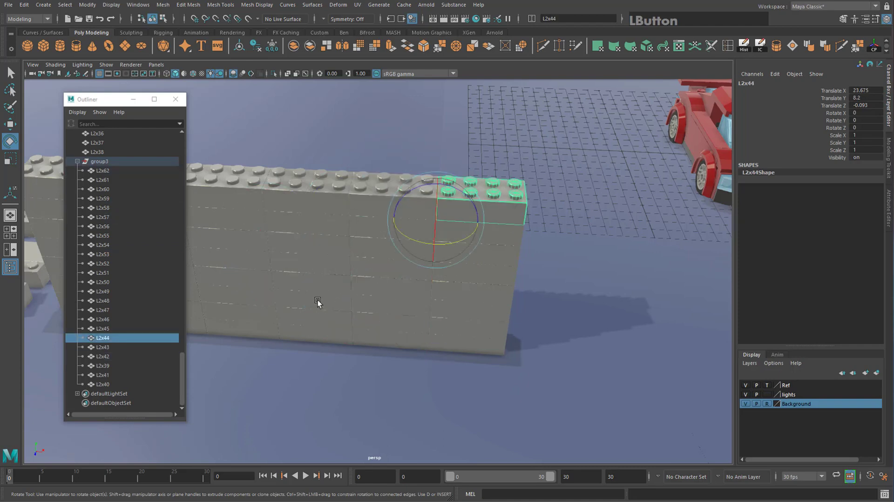
# Step: Rename the group group3 as Wall, look through the Outliner list, and close the Outliner
pyautogui.click(107, 161)
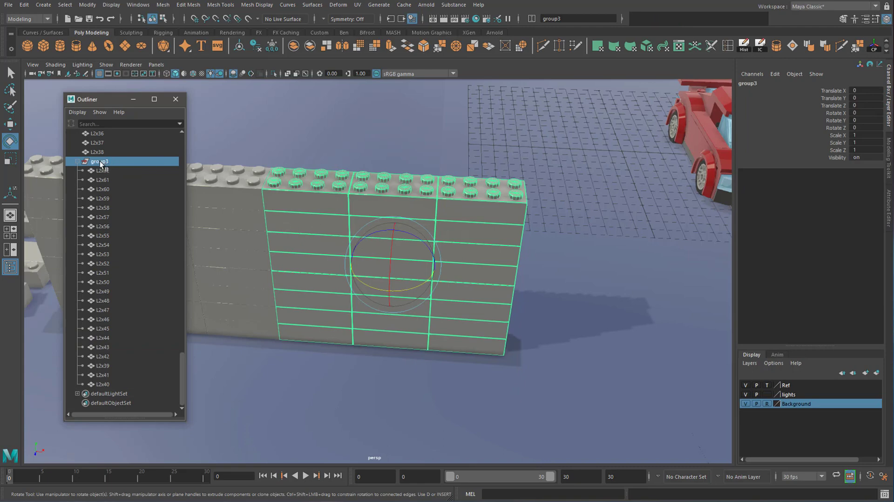
pyautogui.doubleClick(101, 161)
pyautogui.write('Wall')
pyautogui.press('KP_Enter')
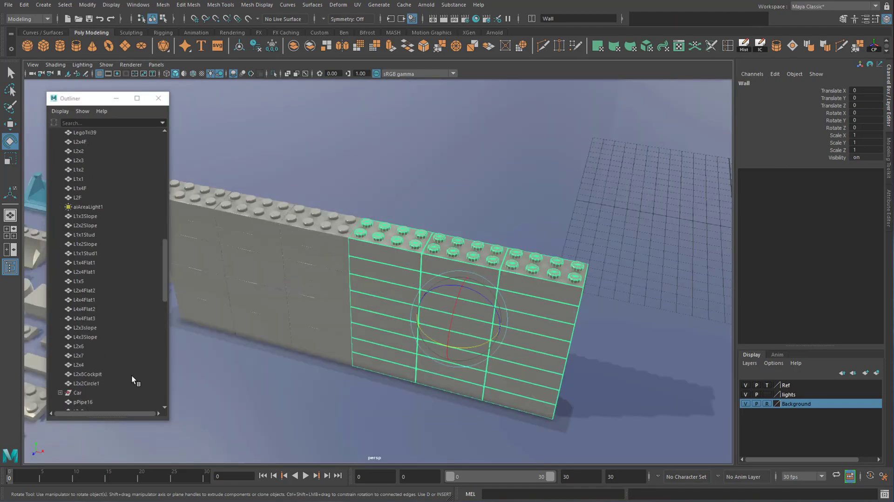
pyautogui.scroll(-5, 100, 278)
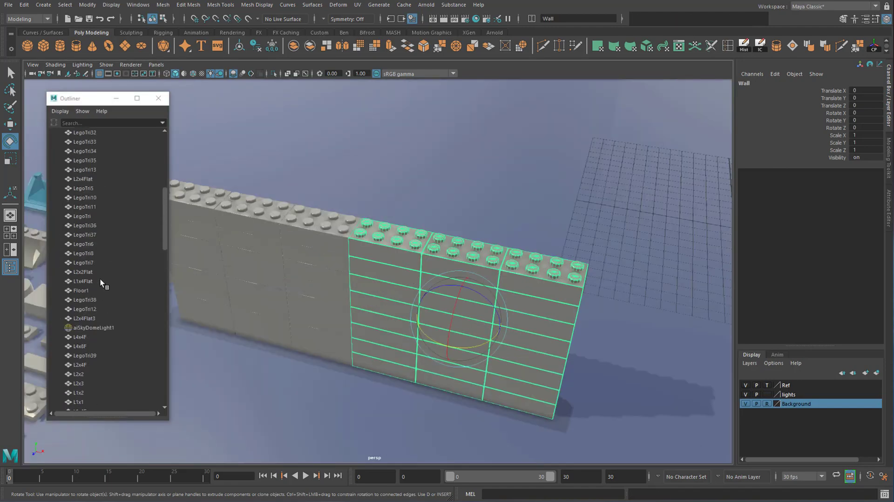
pyautogui.scroll(-3, 266, 382)
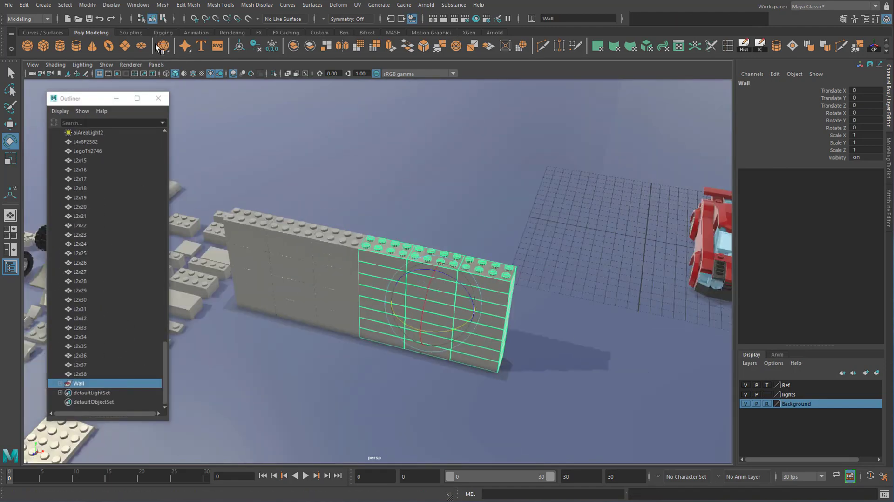
pyautogui.click(158, 98)
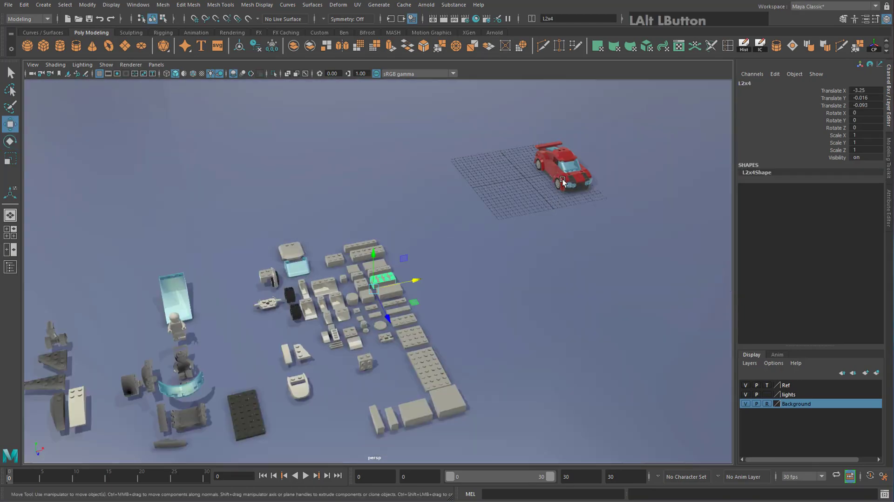
# Step: Select a front piece on the reference car, frame it, and examine the whole car
pyautogui.click(561, 177)
pyautogui.press('f')
pyautogui.scroll(-5, 363, 257)
pyautogui.scroll(-5, 389, 305)
pyautogui.keyDown('alt'); pyautogui.moveTo(388, 306); pyautogui.dragTo(267, 294); pyautogui.keyUp('alt')
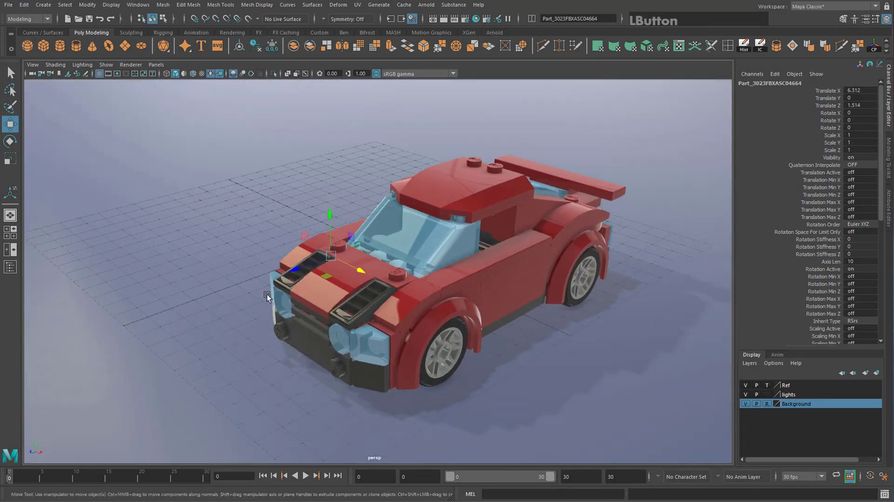
# Step: Select the flat 2x4 plate L2x4F among the loose bricks
pyautogui.scroll(-8, 282, 303)
pyautogui.keyDown('alt'); pyautogui.moveTo(196, 270); pyautogui.dragTo(503, 302, button='middle'); pyautogui.keyUp('alt')
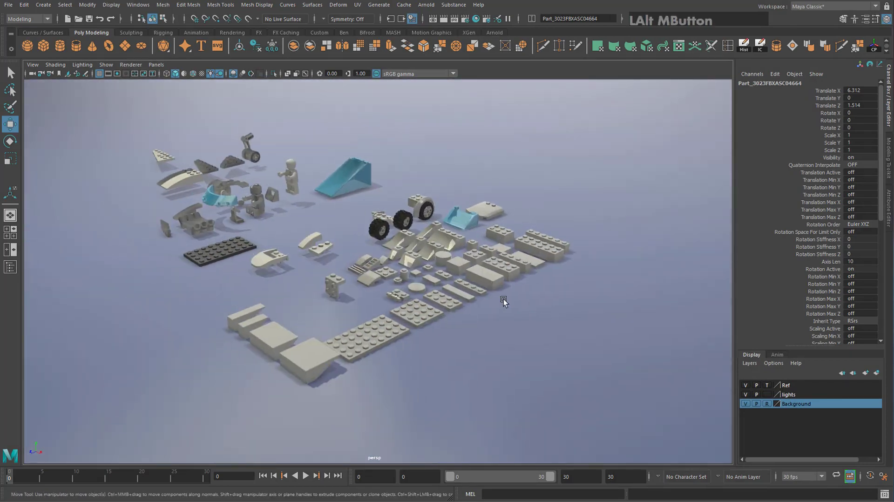
pyautogui.keyDown('alt'); pyautogui.moveTo(479, 344); pyautogui.dragTo(554, 338); pyautogui.keyUp('alt')
pyautogui.keyDown('alt'); pyautogui.moveTo(466, 298); pyautogui.dragTo(383, 270, button='middle'); pyautogui.keyUp('alt')
pyautogui.scroll(5, 372, 276)
pyautogui.scroll(4, 404, 275)
pyautogui.keyDown('alt'); pyautogui.moveTo(383, 270); pyautogui.dragTo(402, 269); pyautogui.keyUp('alt')
pyautogui.click(404, 270)
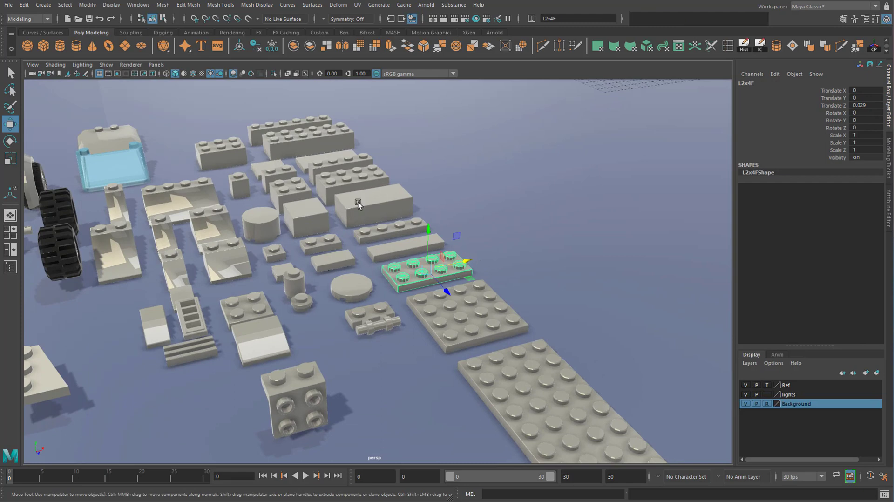
# Step: Select the studded 2x4 brick L2x4 among the loose bricks and frame it
pyautogui.keyDown('alt'); pyautogui.moveTo(306, 244); pyautogui.dragTo(298, 245); pyautogui.keyUp('alt')
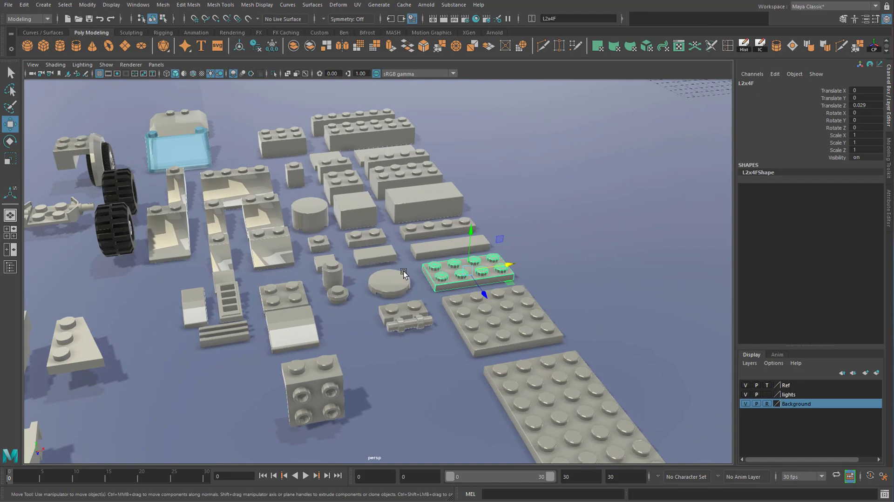
pyautogui.click(399, 177)
pyautogui.press('f')
pyautogui.keyDown('alt'); pyautogui.moveTo(381, 228); pyautogui.dragTo(360, 255); pyautogui.keyUp('alt')
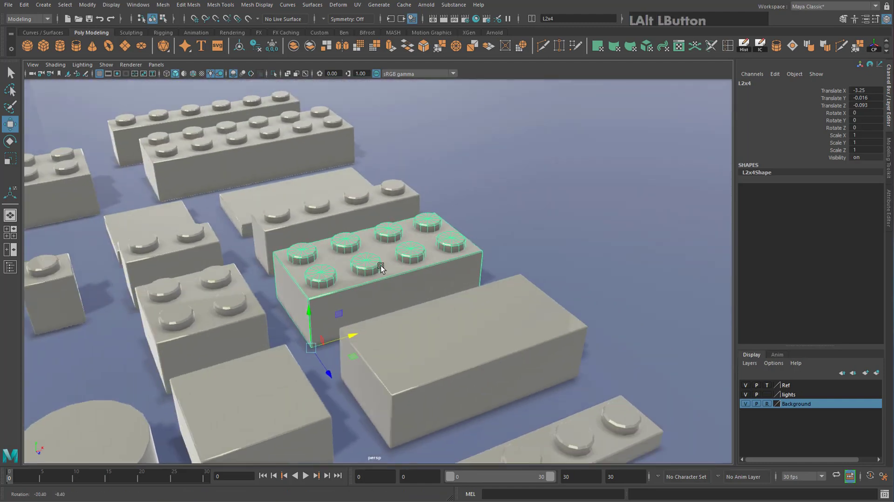
# Step: Put the L2x4 brick into Vertex mode and practise selecting its vertices singly and by area
pyautogui.moveTo(360, 262); pyautogui.dragTo(311, 261, button='right')
pyautogui.moveTo(408, 196); pyautogui.dragTo(447, 228)
pyautogui.keyDown('alt'); pyautogui.moveTo(509, 195); pyautogui.dragTo(460, 246); pyautogui.keyUp('alt')
pyautogui.click(386, 207)
pyautogui.moveTo(383, 254); pyautogui.dragTo(357, 251, button='right')
pyautogui.moveTo(390, 209); pyautogui.dragTo(527, 291)
pyautogui.click(316, 251)
pyautogui.moveTo(177, 184); pyautogui.dragTo(556, 372)
pyautogui.moveTo(379, 258); pyautogui.dragTo(398, 255)
pyautogui.click(399, 257)
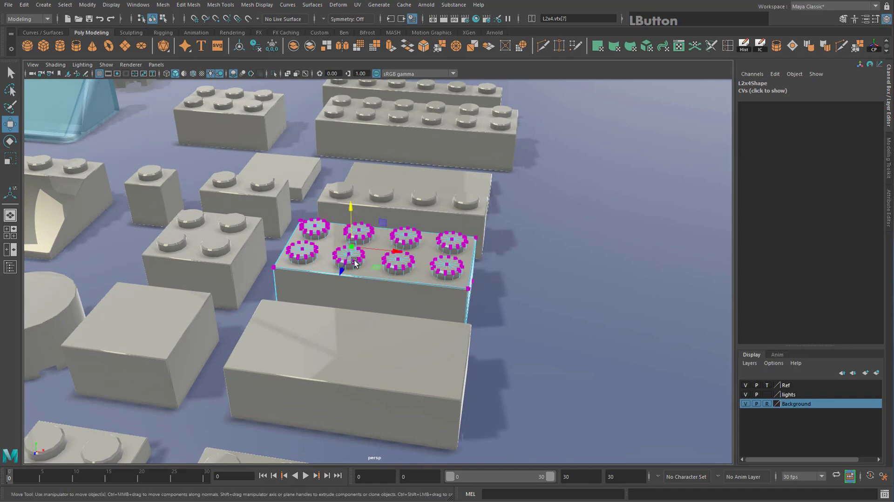
# Step: Select an edge of the L2x4 brick and return the brick to Object Mode
pyautogui.click(450, 273)
pyautogui.keyDown('alt'); pyautogui.moveTo(450, 273); pyautogui.dragTo(370, 252); pyautogui.keyUp('alt')
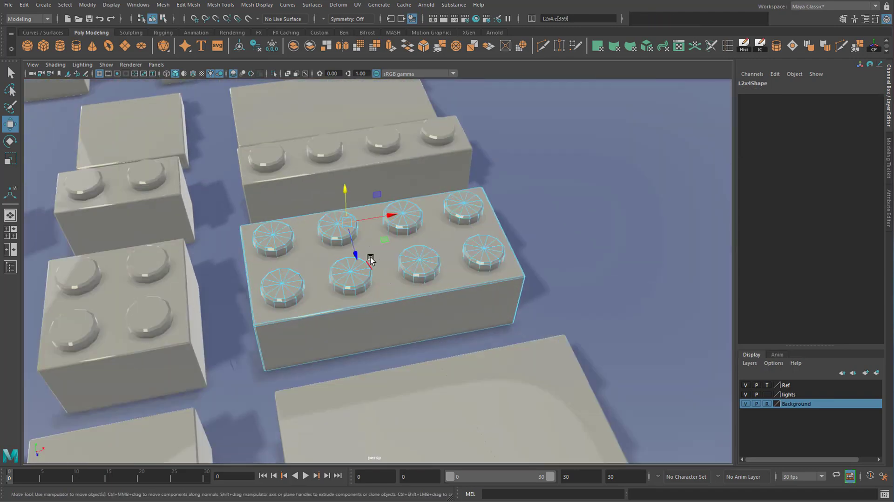
pyautogui.rightClick(370, 258)
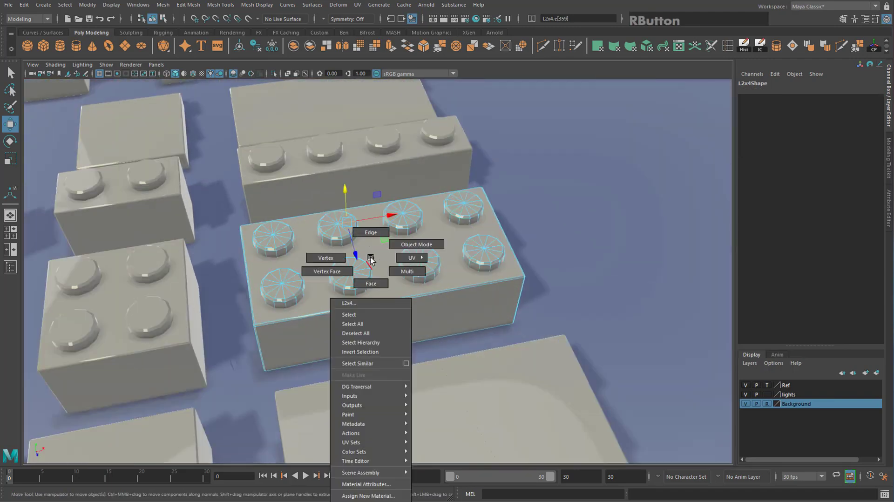
pyautogui.click(406, 244)
# Step: Try moving the whole L2x4 brick out of its row, and undo the change
pyautogui.keyDown('alt'); pyautogui.moveTo(406, 244); pyautogui.dragTo(411, 287); pyautogui.keyUp('alt')
pyautogui.moveTo(343, 322); pyautogui.dragTo(598, 264)
pyautogui.hotkey('ctrl', 'z')
# Step: Switch from the perspective to the Left View and bring the red reference car into view
pyautogui.keyDown('alt'); pyautogui.moveTo(380, 274); pyautogui.dragTo(410, 279); pyautogui.keyUp('alt')
pyautogui.scroll(-8, 410, 280)
pyautogui.scroll(3, 409, 279)
pyautogui.keyDown('alt'); pyautogui.moveTo(522, 285); pyautogui.dragTo(475, 290); pyautogui.keyUp('alt')
pyautogui.scroll(-3, 475, 289)
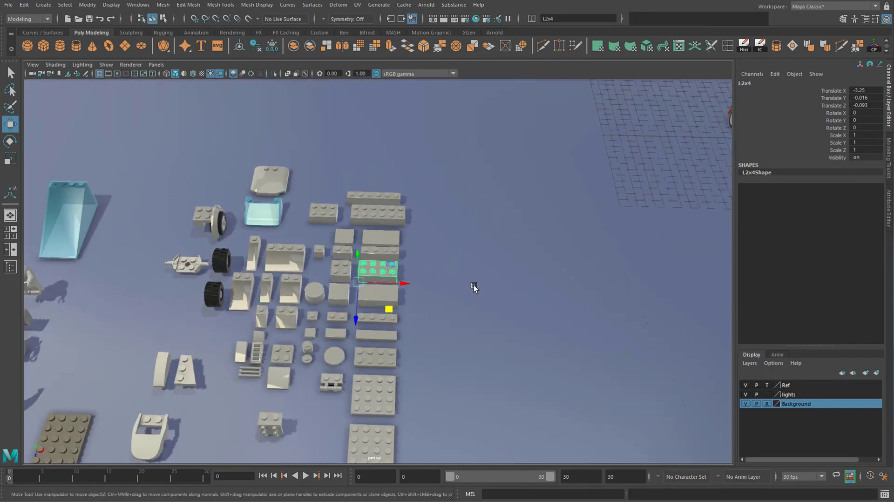
pyautogui.scroll(8, 440, 324)
pyautogui.keyDown('alt'); pyautogui.moveTo(439, 325); pyautogui.dragTo(423, 264); pyautogui.keyUp('alt')
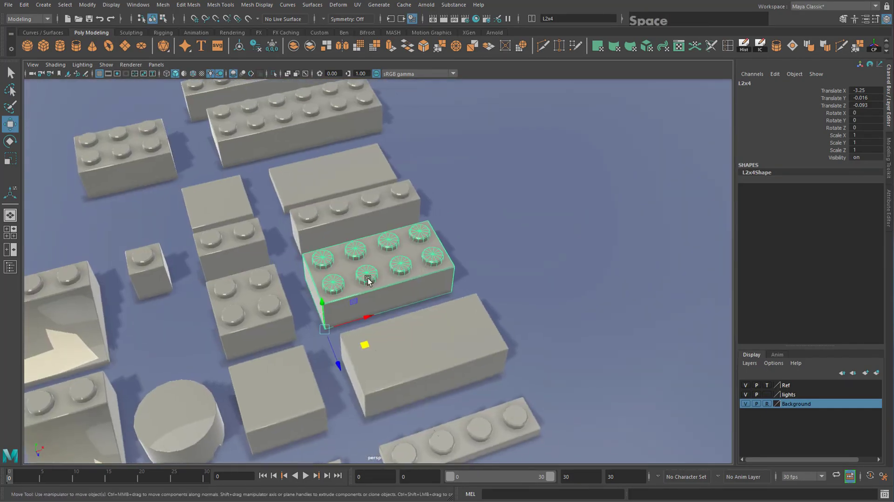
pyautogui.press('space')
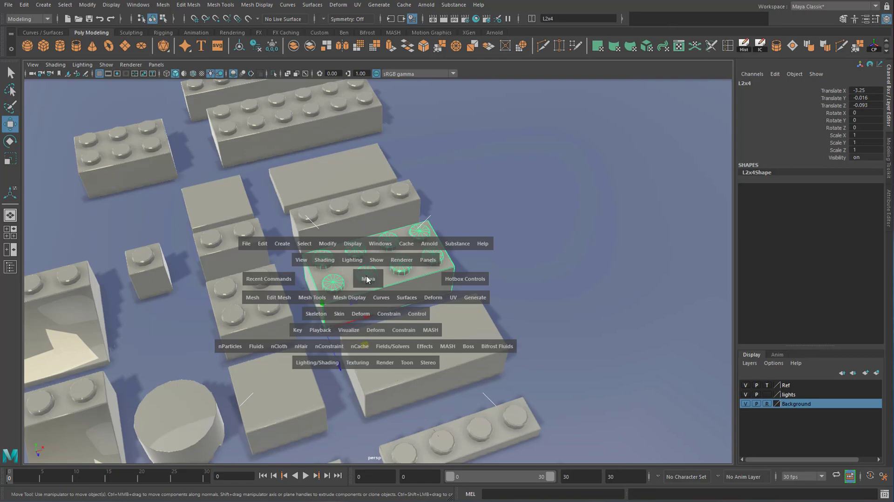
pyautogui.click(371, 282)
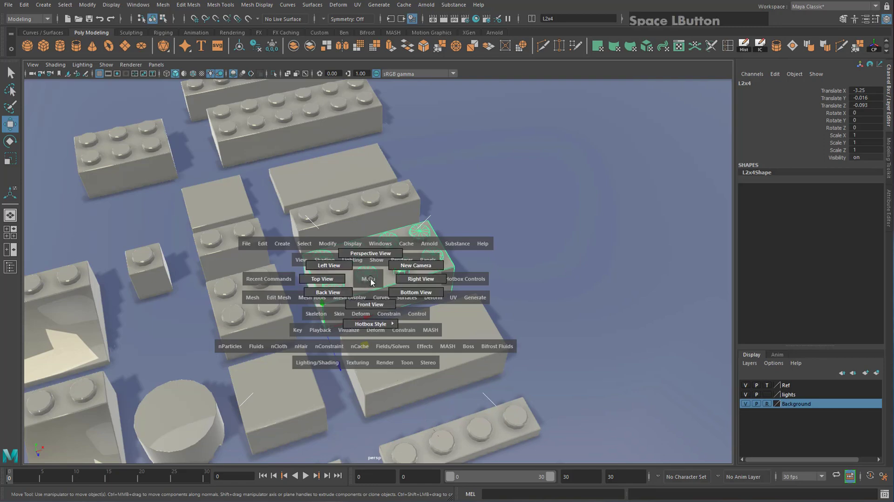
pyautogui.moveTo(371, 282); pyautogui.dragTo(336, 267)
pyautogui.keyDown('alt'); pyautogui.moveTo(429, 262); pyautogui.dragTo(431, 289, button='middle'); pyautogui.keyUp('alt')
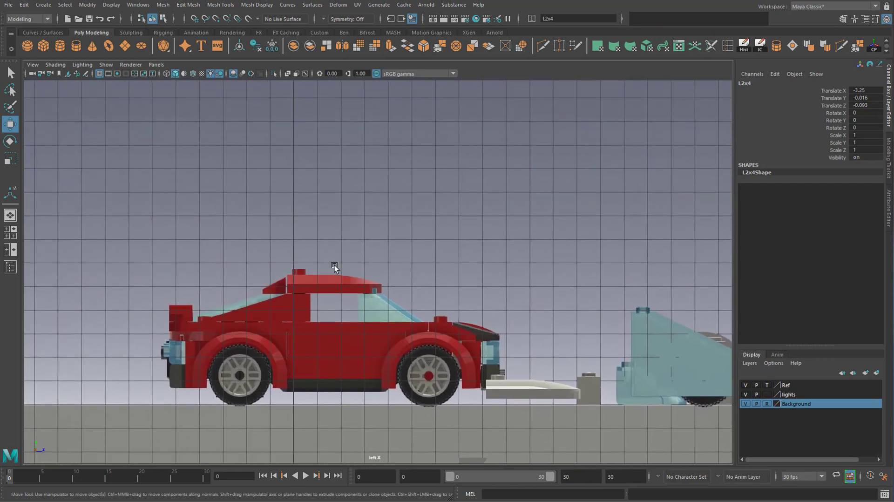
# Step: Show the four-view layout, frame the selected L2x4 brick in the top view, and examine the other orthographic views
pyautogui.press('space')
pyautogui.press('d')
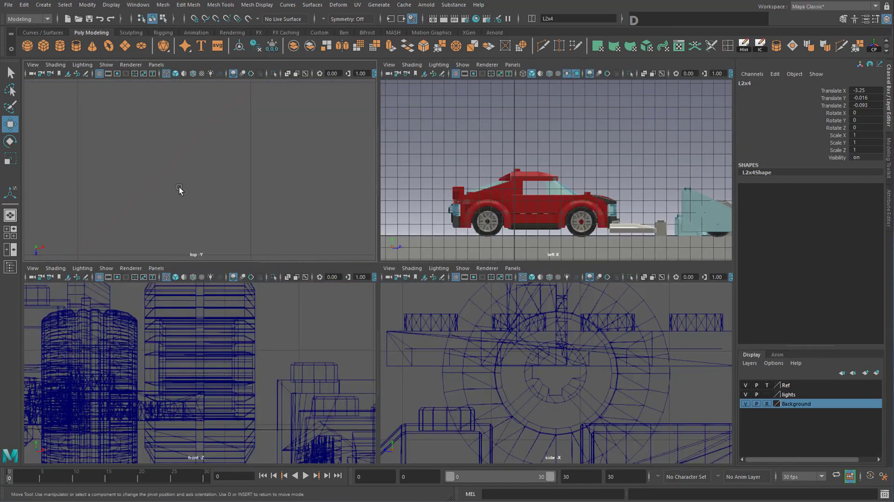
pyautogui.press('f')
pyautogui.scroll(-8, 242, 197)
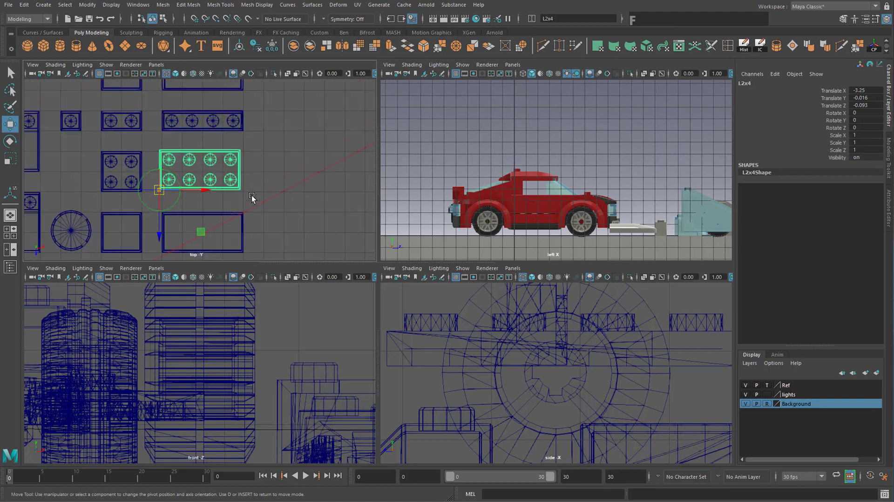
pyautogui.scroll(-4, 419, 326)
pyautogui.scroll(2, 279, 344)
pyautogui.scroll(-6, 244, 208)
pyautogui.scroll(-6, 267, 387)
pyautogui.scroll(-5, 561, 406)
pyautogui.scroll(3, 519, 383)
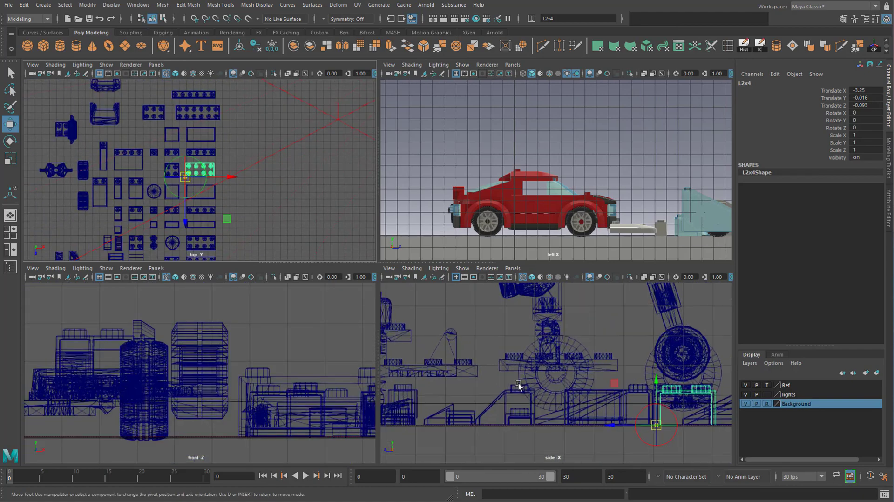
pyautogui.scroll(3, 261, 336)
pyautogui.scroll(-4, 232, 149)
pyautogui.scroll(2, 232, 149)
pyautogui.scroll(3, 498, 179)
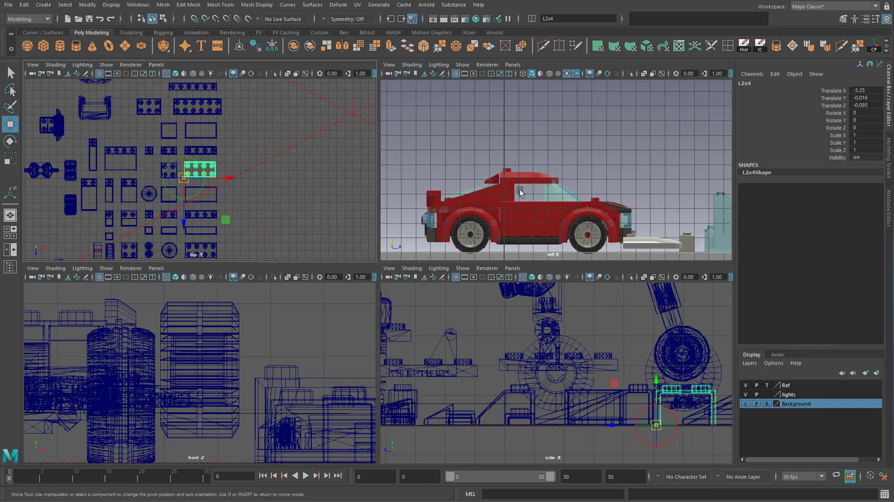
# Step: Enlarge the left view of the reference car to full size and return to the Perspective View
pyautogui.press('space')
pyautogui.keyDown('alt'); pyautogui.moveTo(300, 349); pyautogui.dragTo(426, 248, button='middle'); pyautogui.keyUp('alt')
pyautogui.press('space')
pyautogui.click(438, 250)
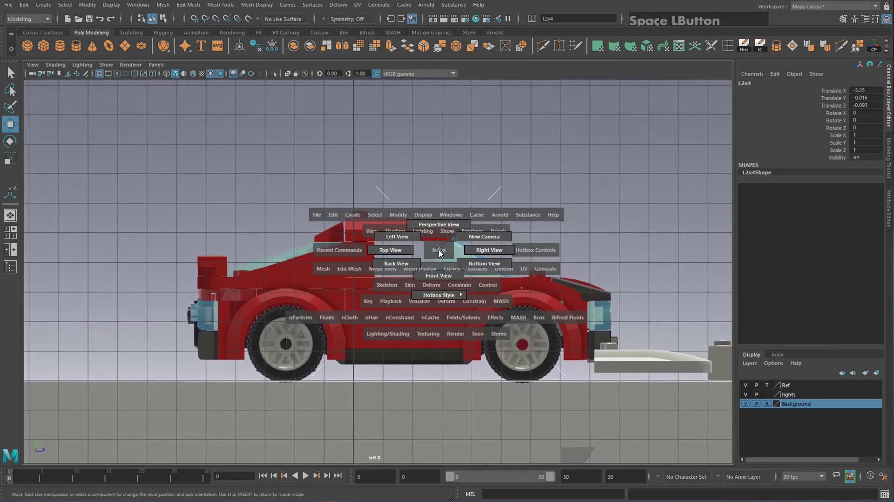
pyautogui.moveTo(440, 253); pyautogui.dragTo(440, 224)
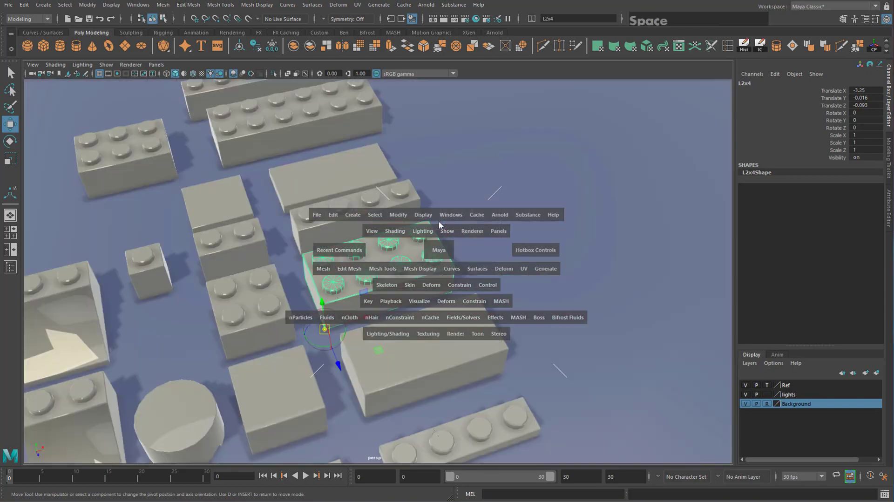
# Step: Select the reference car's roof piece and examine the car from the front and side
pyautogui.scroll(-5, 429, 282)
pyautogui.scroll(4, 410, 284)
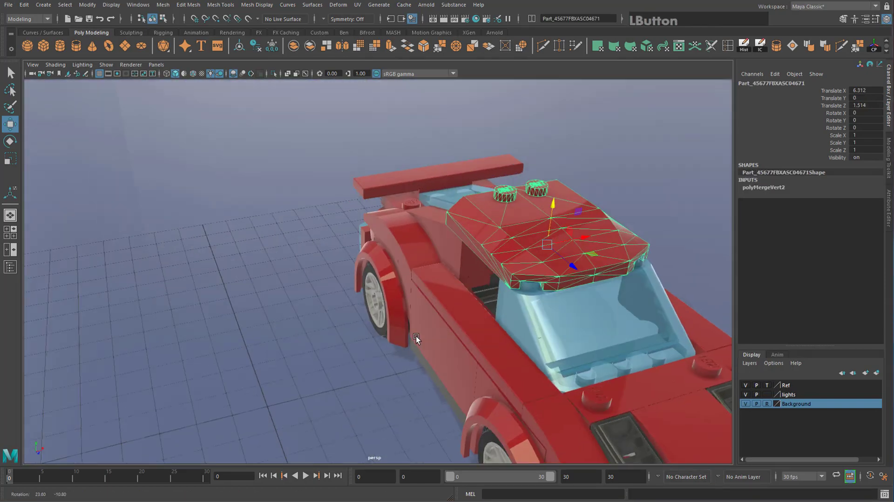
pyautogui.keyDown('alt'); pyautogui.moveTo(416, 336); pyautogui.dragTo(416, 339); pyautogui.keyUp('alt')
pyautogui.scroll(-3, 416, 339)
pyautogui.keyDown('alt'); pyautogui.moveTo(416, 338); pyautogui.dragTo(319, 255, button='middle'); pyautogui.keyUp('alt')
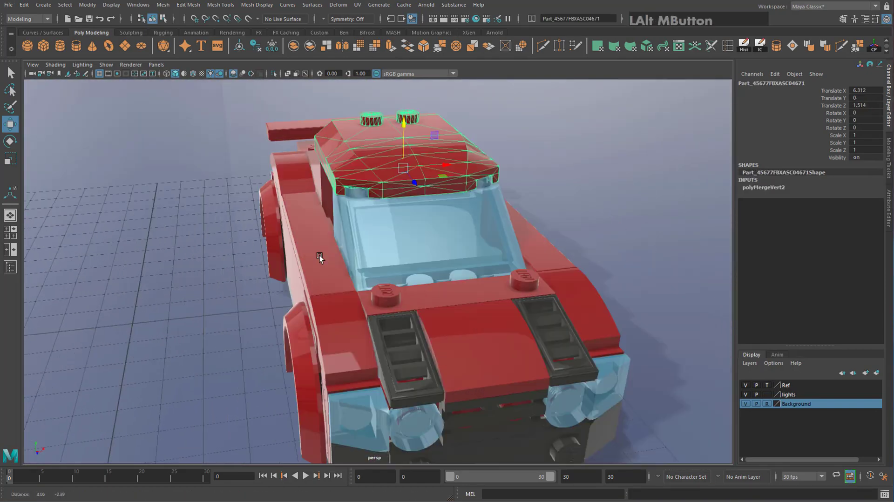
pyautogui.keyDown('alt'); pyautogui.moveTo(319, 255); pyautogui.dragTo(357, 281); pyautogui.keyUp('alt')
pyautogui.keyDown('alt'); pyautogui.moveTo(293, 283); pyautogui.dragTo(338, 288, button='middle'); pyautogui.keyUp('alt')
pyautogui.scroll(-5, 393, 274)
pyautogui.keyDown('alt'); pyautogui.moveTo(412, 336); pyautogui.dragTo(418, 319); pyautogui.keyUp('alt')
pyautogui.scroll(5, 418, 320)
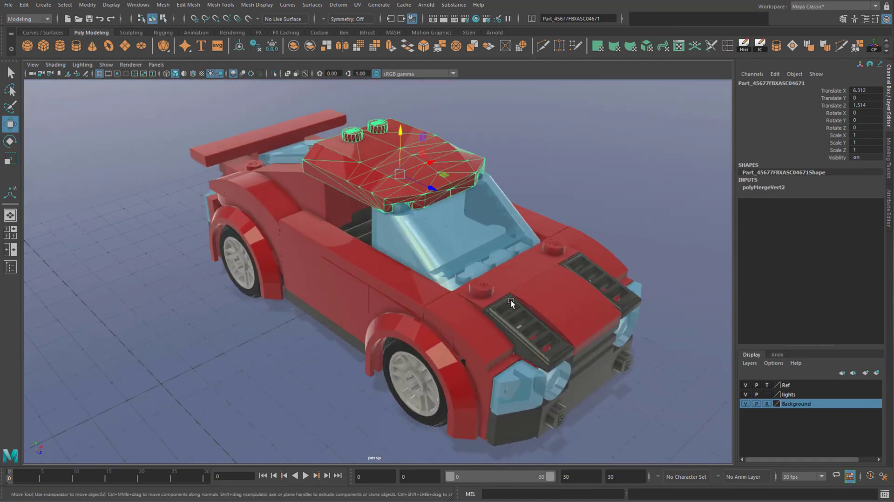
# Step: Go back from the reference car to the loose bricks and look over their layout from several angles
pyautogui.scroll(-6, 250, 359)
pyautogui.keyDown('alt'); pyautogui.moveTo(250, 359); pyautogui.dragTo(423, 183, button='middle'); pyautogui.keyUp('alt')
pyautogui.keyDown('alt'); pyautogui.moveTo(261, 377); pyautogui.dragTo(519, 274, button='middle'); pyautogui.keyUp('alt')
pyautogui.scroll(-6, 518, 272)
pyautogui.keyDown('alt'); pyautogui.moveTo(519, 275); pyautogui.dragTo(434, 349); pyautogui.keyUp('alt')
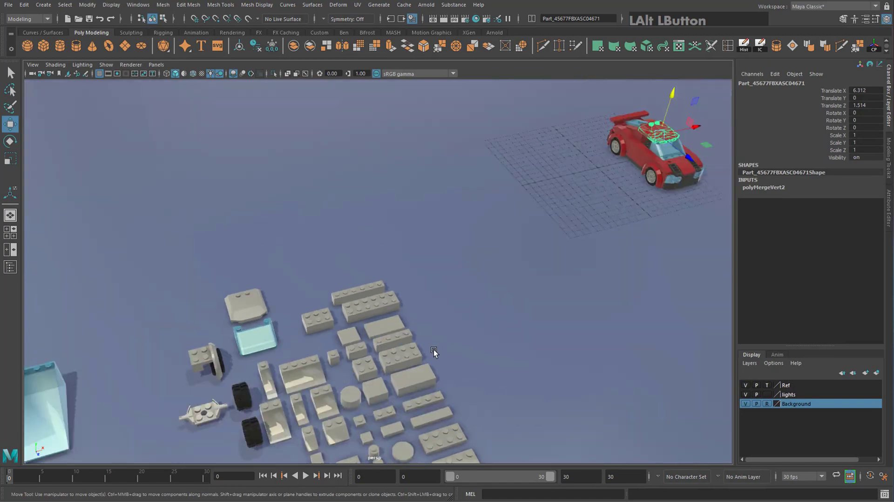
pyautogui.keyDown('alt'); pyautogui.moveTo(426, 401); pyautogui.dragTo(450, 309, button='middle'); pyautogui.keyUp('alt')
pyautogui.scroll(6, 449, 308)
pyautogui.keyDown('alt'); pyautogui.moveTo(533, 196); pyautogui.dragTo(459, 291, button='middle'); pyautogui.keyUp('alt')
pyautogui.keyDown('alt'); pyautogui.moveTo(366, 325); pyautogui.dragTo(398, 323, button='middle'); pyautogui.keyUp('alt')
pyautogui.scroll(4, 395, 226)
pyautogui.scroll(-7, 398, 324)
pyautogui.keyDown('alt'); pyautogui.moveTo(261, 151); pyautogui.dragTo(315, 244, button='middle'); pyautogui.keyUp('alt')
pyautogui.keyDown('alt'); pyautogui.moveTo(531, 228); pyautogui.dragTo(471, 263); pyautogui.keyUp('alt')
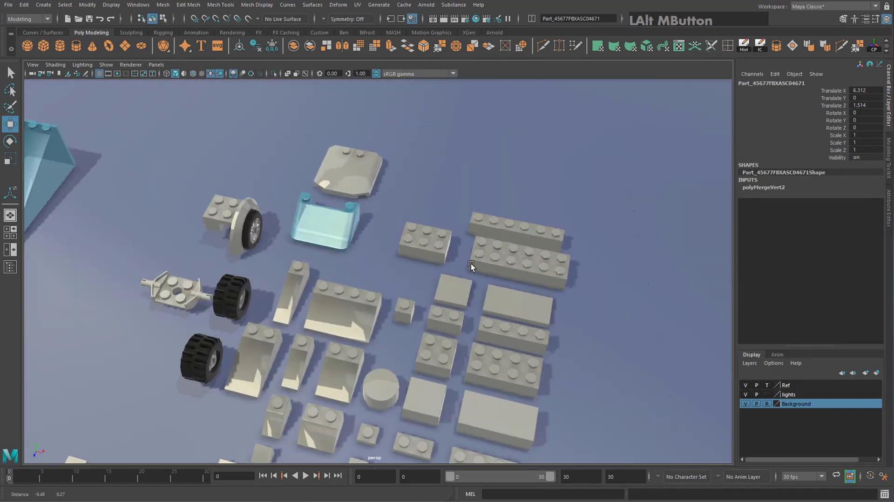
# Step: Select the black-tyred wheel beside the axle plate and frame it
pyautogui.keyDown('alt'); pyautogui.moveTo(243, 302); pyautogui.dragTo(435, 322, button='middle'); pyautogui.keyUp('alt')
pyautogui.click(434, 323)
pyautogui.press('f')
pyautogui.keyDown('alt'); pyautogui.moveTo(198, 265); pyautogui.dragTo(273, 236, button='middle'); pyautogui.keyUp('alt')
pyautogui.keyDown('alt'); pyautogui.moveTo(273, 237); pyautogui.dragTo(510, 317); pyautogui.keyUp('alt')
# Step: Try the Rotate tool on the wheel, scale it uniformly to 2, and undo the scaling
pyautogui.press('e')
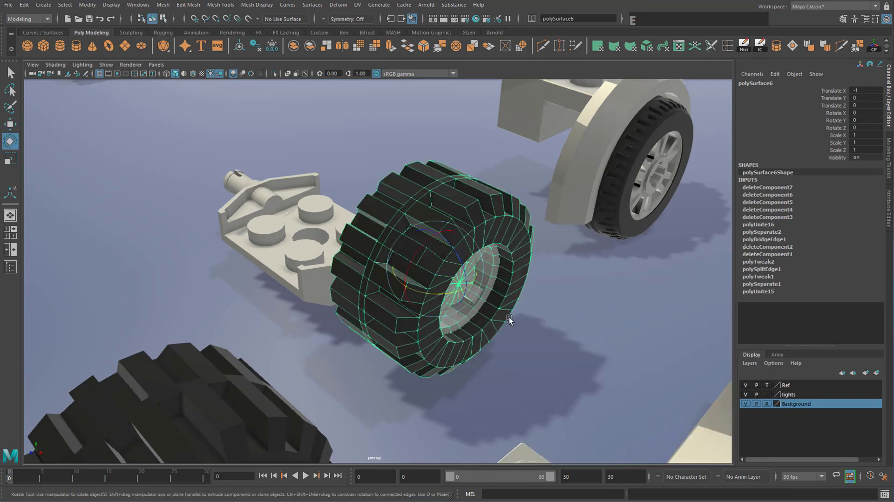
pyautogui.moveTo(436, 292); pyautogui.dragTo(461, 262)
pyautogui.press('r')
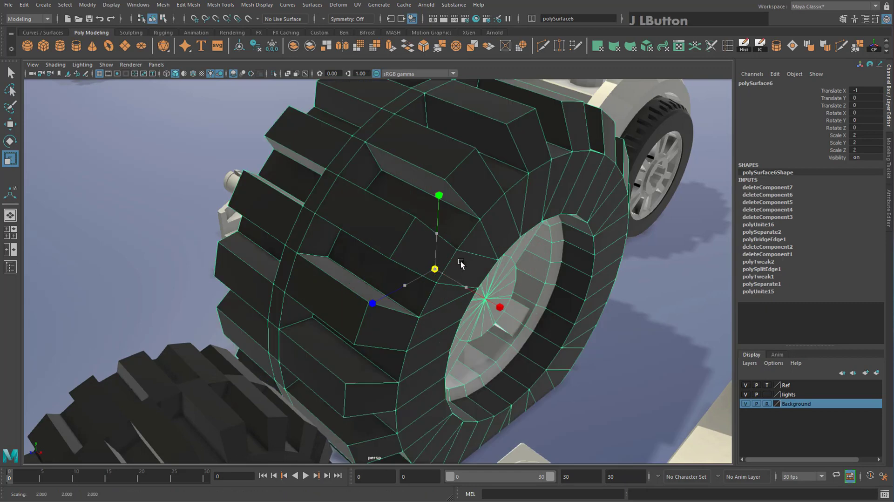
pyautogui.hotkey('ctrl', 'z')
pyautogui.keyDown('alt'); pyautogui.moveTo(527, 279); pyautogui.dragTo(446, 297); pyautogui.keyUp('alt')
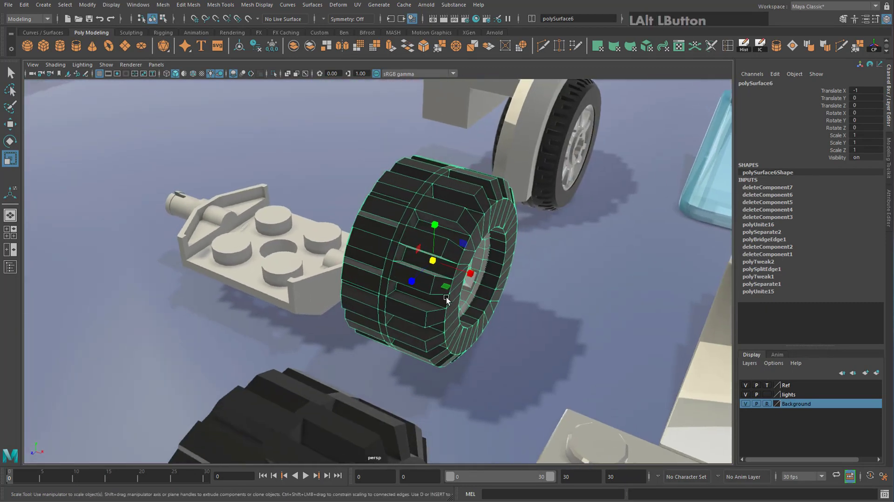
# Step: Reset the Move tool's settings and shift the wheel freely along X to about -1.058
pyautogui.click(11, 124)
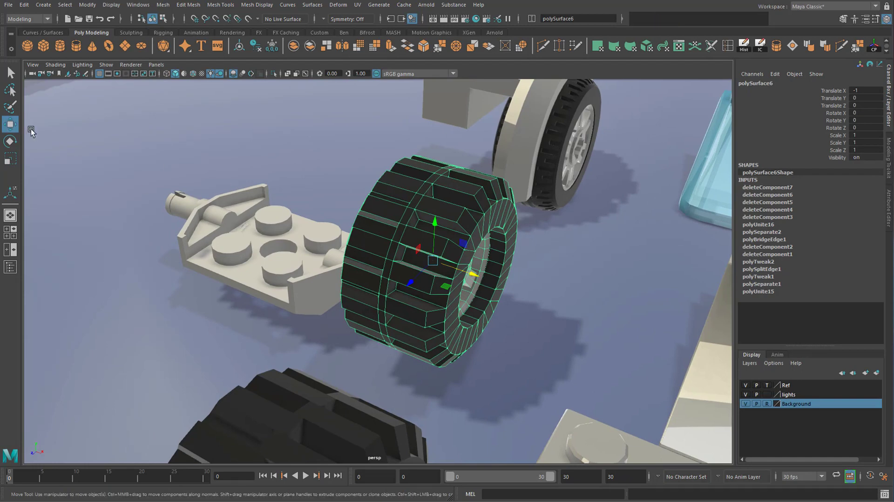
pyautogui.moveTo(474, 273)
pyautogui.mouseDown()
pyautogui.moveTo(617, 315)
pyautogui.moveTo(475, 273)
pyautogui.mouseUp()
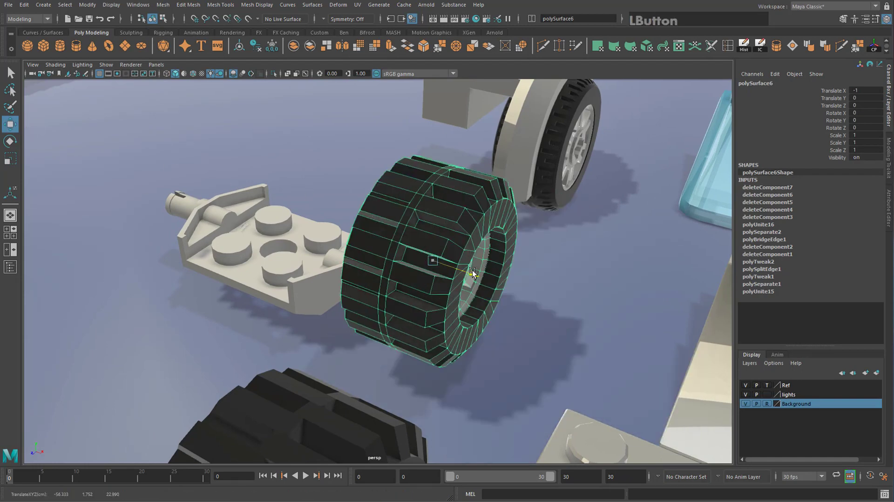
pyautogui.doubleClick(11, 125)
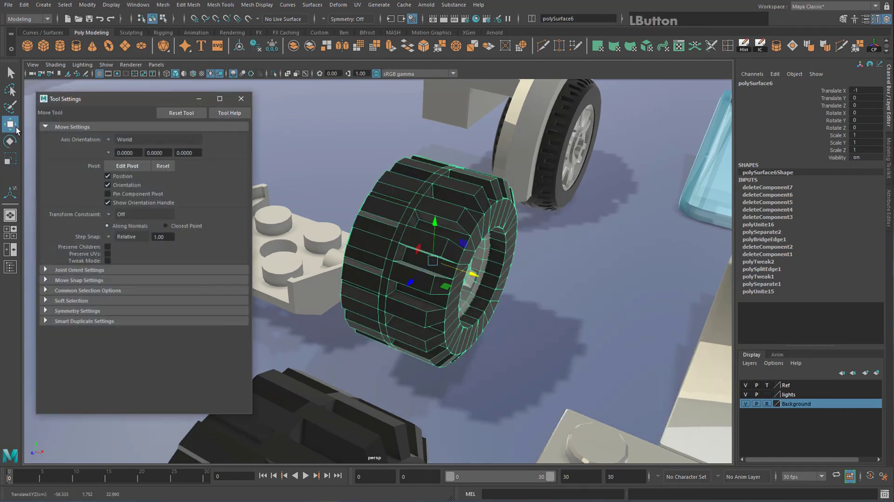
pyautogui.click(176, 114)
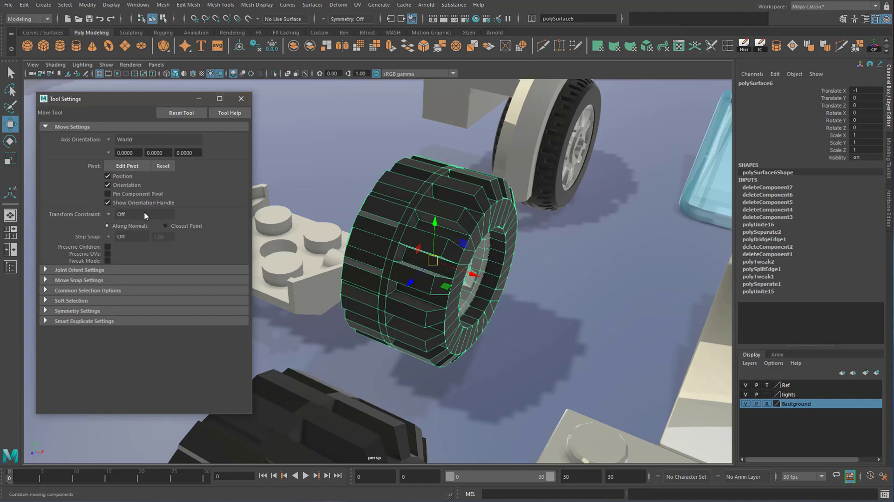
pyautogui.click(241, 98)
pyautogui.moveTo(468, 273)
pyautogui.mouseDown()
pyautogui.moveTo(577, 311)
pyautogui.moveTo(457, 278)
pyautogui.mouseUp()
pyautogui.keyDown('alt'); pyautogui.moveTo(355, 271); pyautogui.dragTo(315, 274); pyautogui.keyUp('alt')
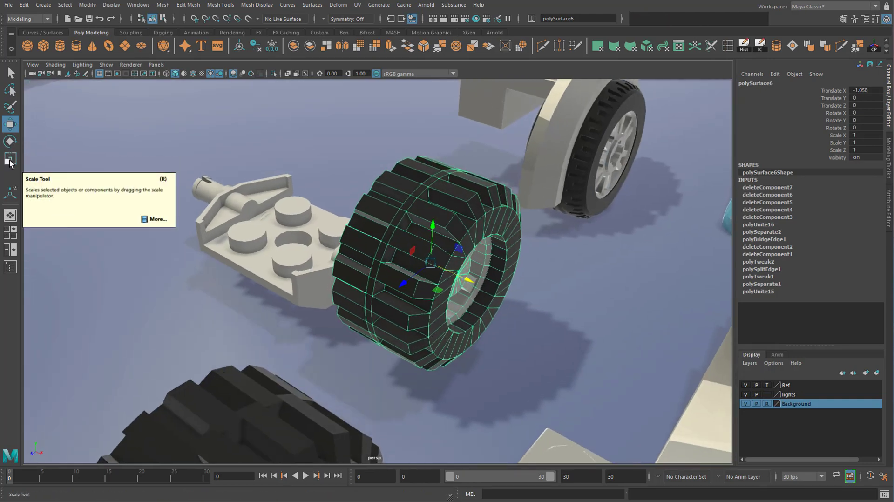
# Step: Reset the Scale tool's settings to their defaults and close the tool settings
pyautogui.click(10, 161)
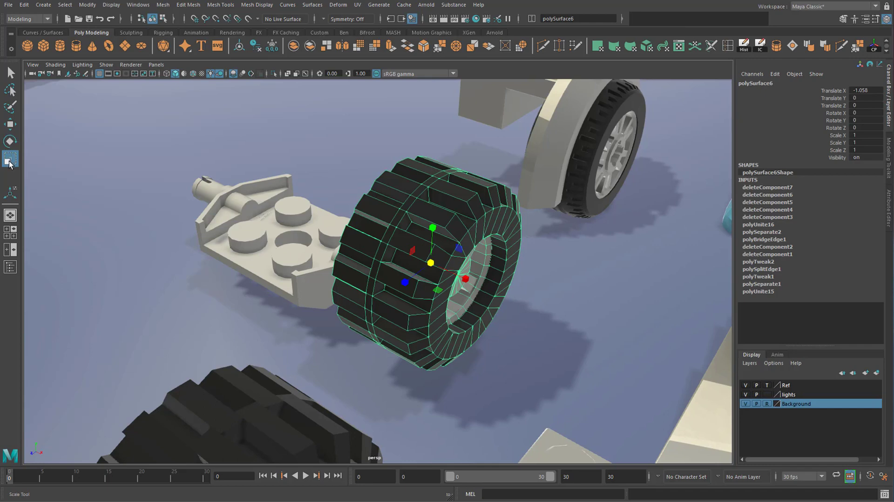
pyautogui.doubleClick(10, 161)
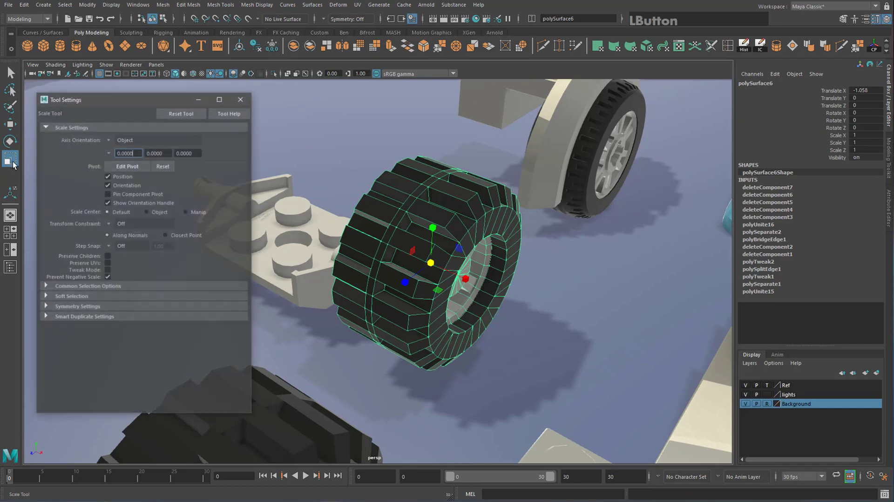
pyautogui.click(181, 113)
pyautogui.click(241, 99)
# Step: Shift the wheel's pivot along X away from the wheel and back into it, and move the wheel to about X 0.177
pyautogui.scroll(-3, 463, 255)
pyautogui.keyDown('alt'); pyautogui.moveTo(424, 279); pyautogui.dragTo(651, 277); pyautogui.keyUp('alt')
pyautogui.press('w')
pyautogui.press('Insert')
pyautogui.keyDown('alt'); pyautogui.moveTo(559, 258); pyautogui.dragTo(434, 247, button='middle'); pyautogui.keyUp('alt')
pyautogui.moveTo(509, 260)
pyautogui.mouseDown()
pyautogui.moveTo(622, 261)
pyautogui.moveTo(361, 248)
pyautogui.moveTo(515, 254)
pyautogui.mouseUp()
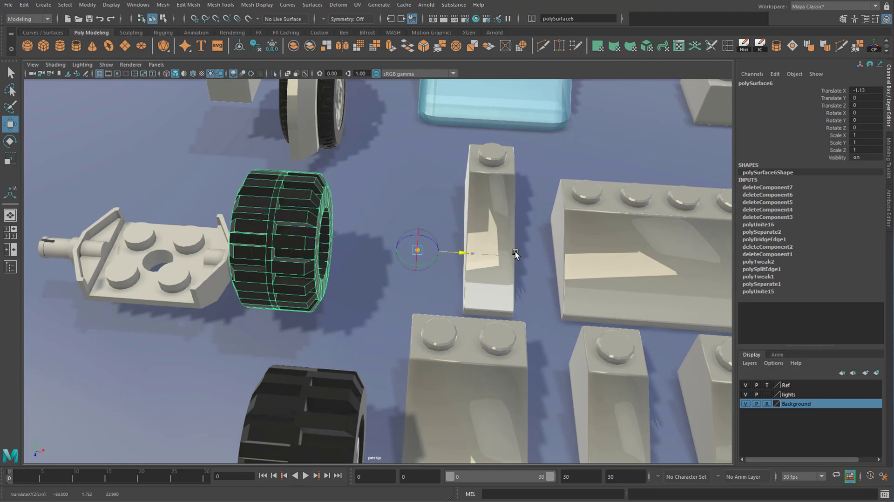
pyautogui.moveTo(346, 239); pyautogui.dragTo(313, 242)
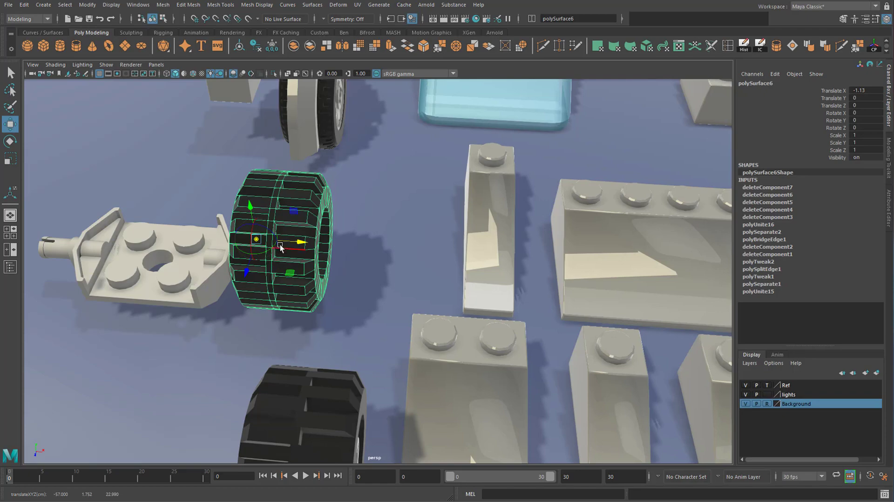
pyautogui.press('Insert')
pyautogui.moveTo(322, 246); pyautogui.dragTo(423, 250)
# Step: Raise the wheel's pivot to the top of the tire and edit it again with the Rotate tool, returning it to the wheel's centre
pyautogui.press('Insert')
pyautogui.moveTo(344, 233); pyautogui.dragTo(342, 146)
pyautogui.press('Insert')
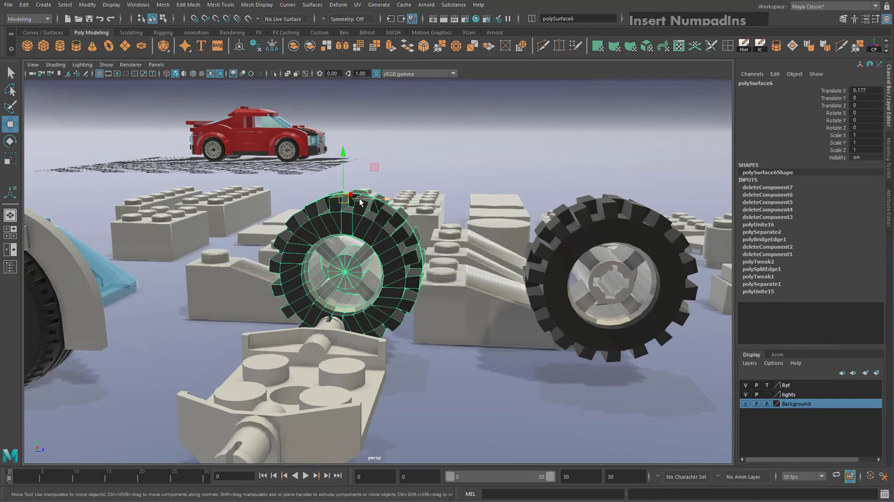
pyautogui.press('e')
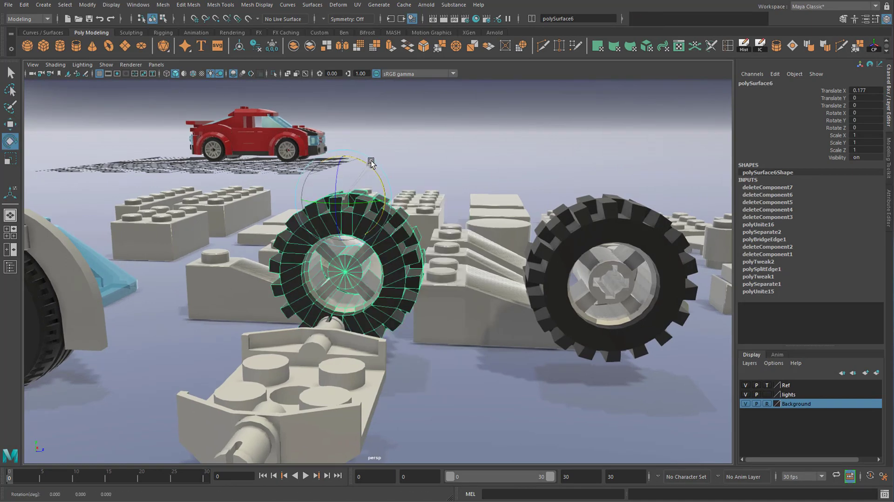
pyautogui.press('Insert')
pyautogui.keyDown('alt'); pyautogui.moveTo(345, 153); pyautogui.dragTo(352, 199); pyautogui.keyUp('alt')
pyautogui.keyDown('alt'); pyautogui.moveTo(353, 239); pyautogui.dragTo(337, 272); pyautogui.keyUp('alt')
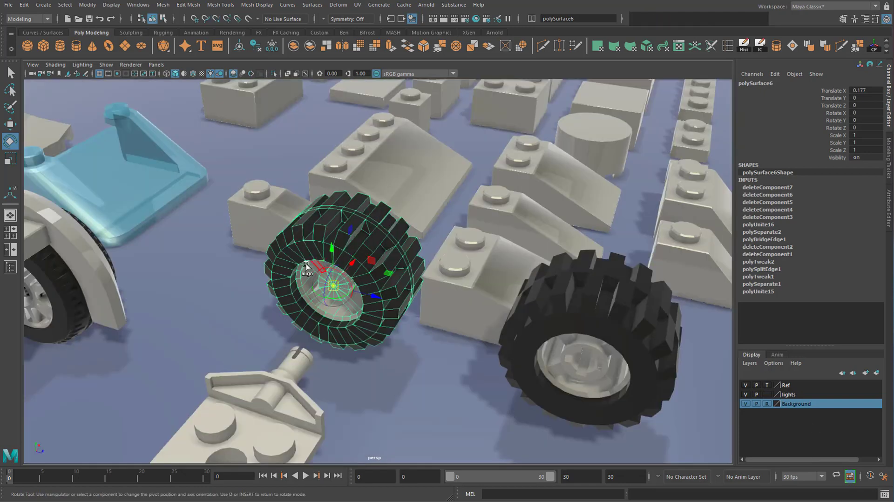
# Step: Delete the wheel and undo the deletion
pyautogui.press('Delete')
pyautogui.press('Insert')
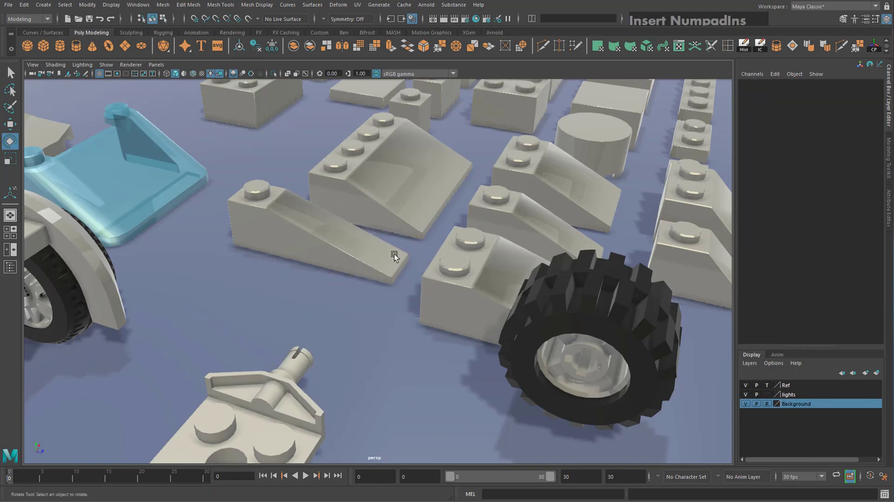
pyautogui.hotkey('ctrl', 'z')
pyautogui.click(276, 245)
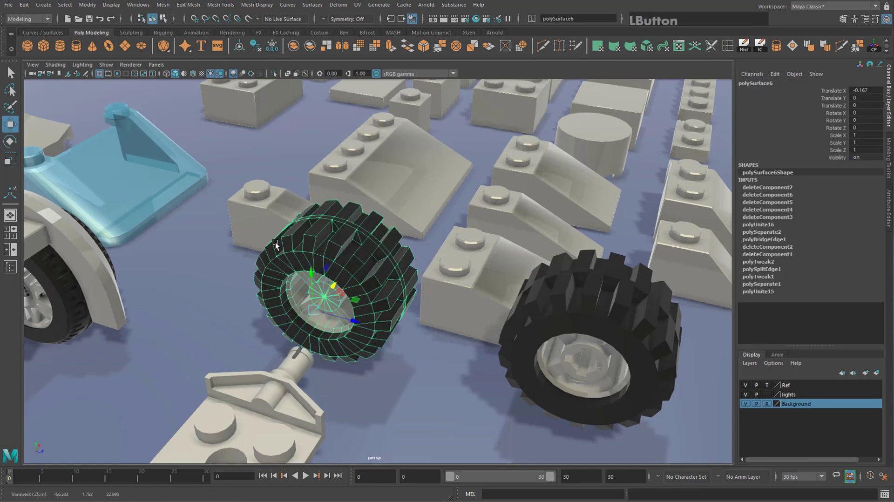
# Step: Open the Move tool's settings, toggle pivot editing on and off, and close the settings
pyautogui.doubleClick(10, 124)
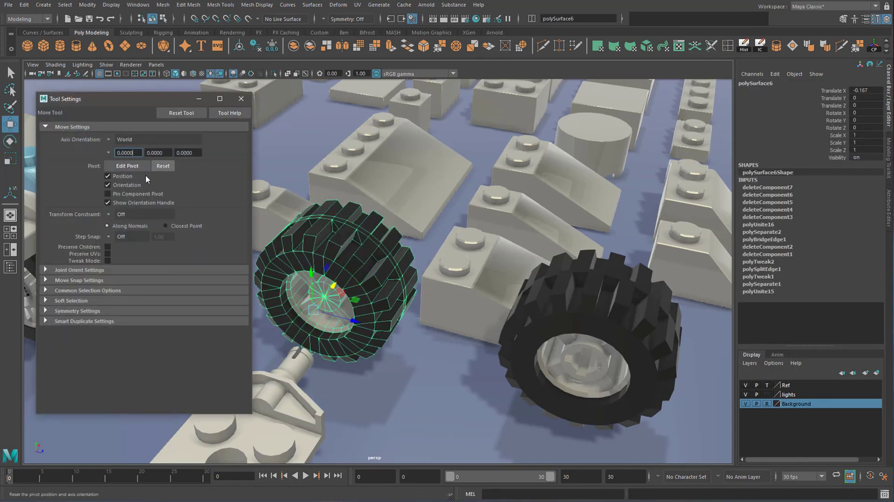
pyautogui.click(124, 167)
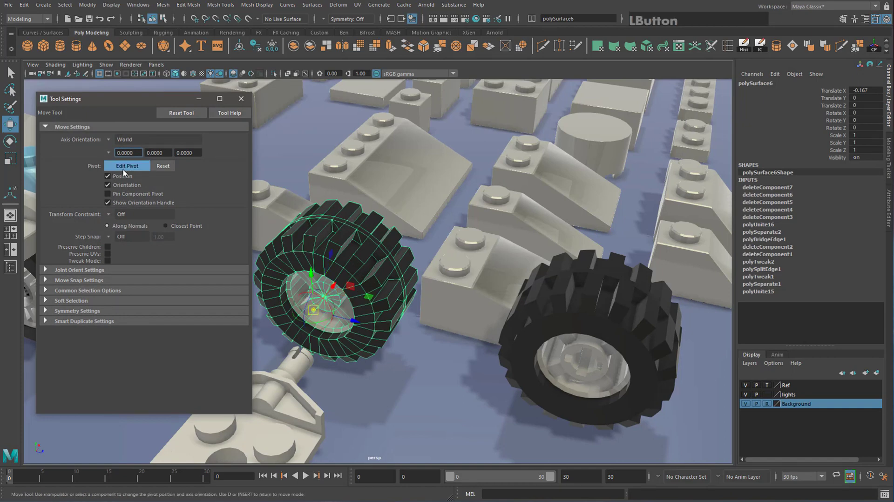
pyautogui.click(125, 167)
pyautogui.click(240, 98)
# Step: Try shifting the reference car's red side brick to about X 4.114 and Z 1.544, and undo the move
pyautogui.keyDown('alt'); pyautogui.moveTo(617, 317); pyautogui.dragTo(626, 319); pyautogui.keyUp('alt')
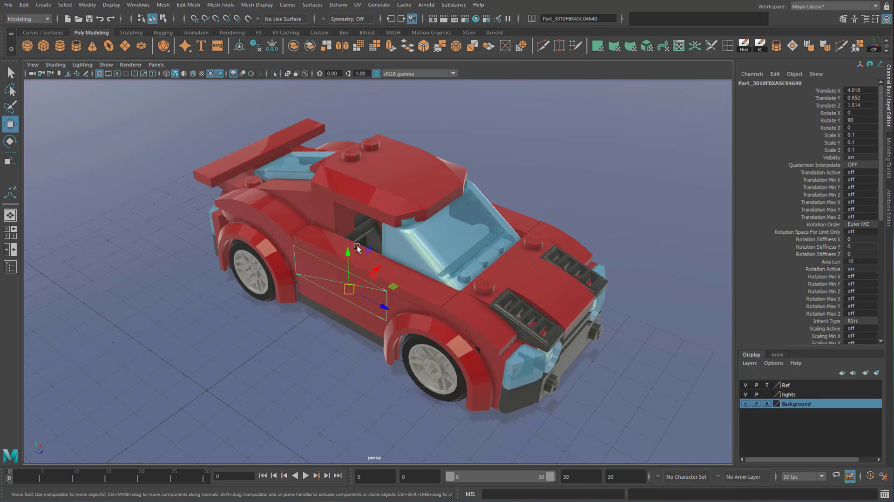
pyautogui.scroll(1, 358, 247)
pyautogui.scroll(-2, 414, 270)
pyautogui.moveTo(401, 280); pyautogui.dragTo(403, 277)
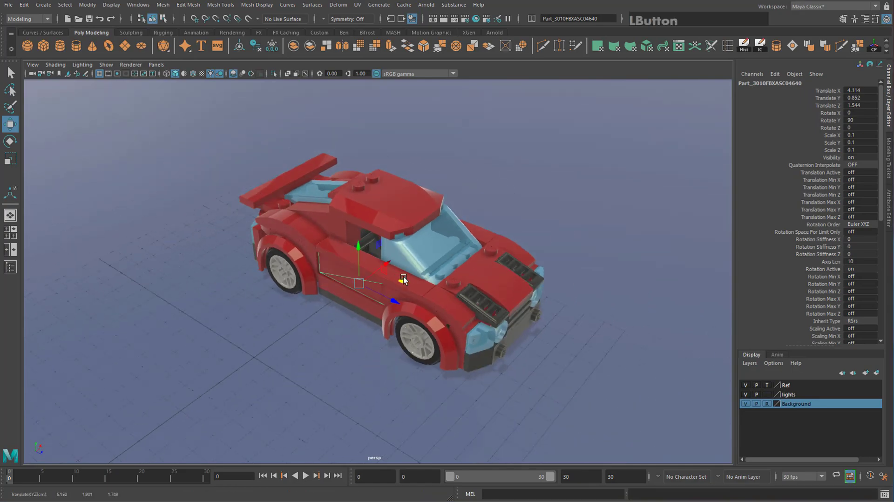
pyautogui.hotkey('ctrl', 'z')
# Step: Display the reference car in wireframe, in plain shaded and in textured shaded mode
pyautogui.press('4')
pyautogui.scroll(4, 414, 306)
pyautogui.keyDown('alt'); pyautogui.moveTo(363, 305); pyautogui.dragTo(325, 335); pyautogui.keyUp('alt')
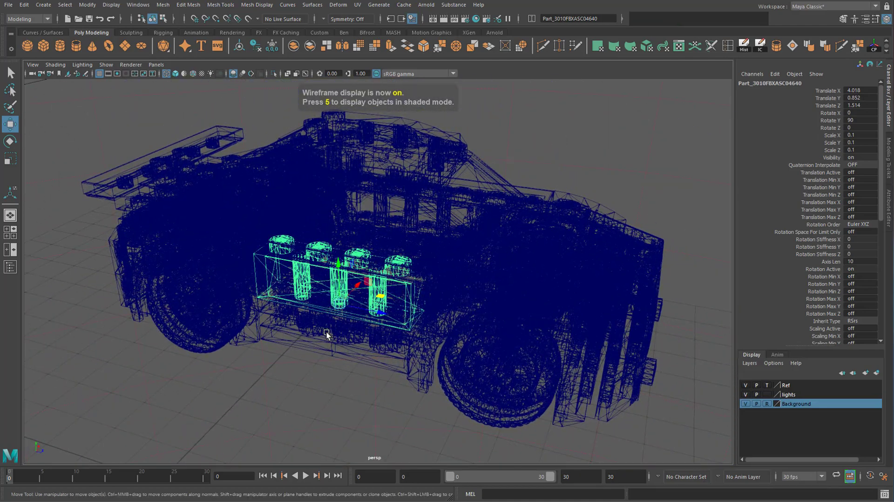
pyautogui.press('5')
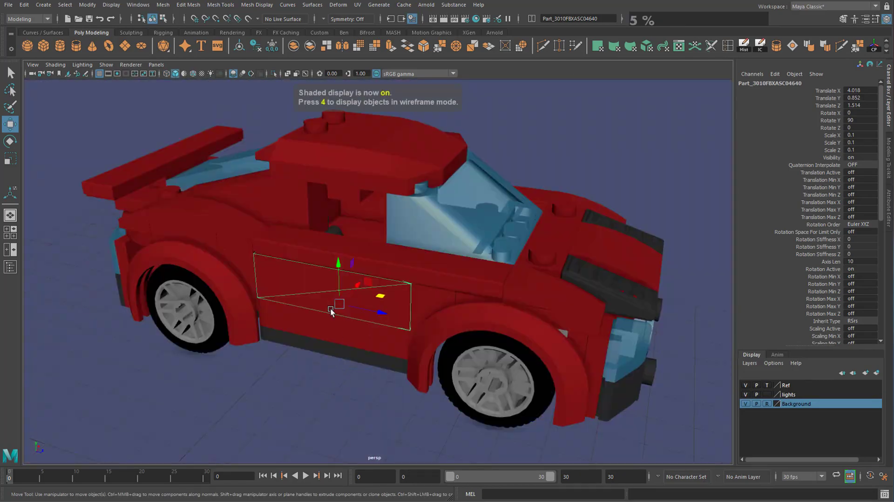
pyautogui.press('6')
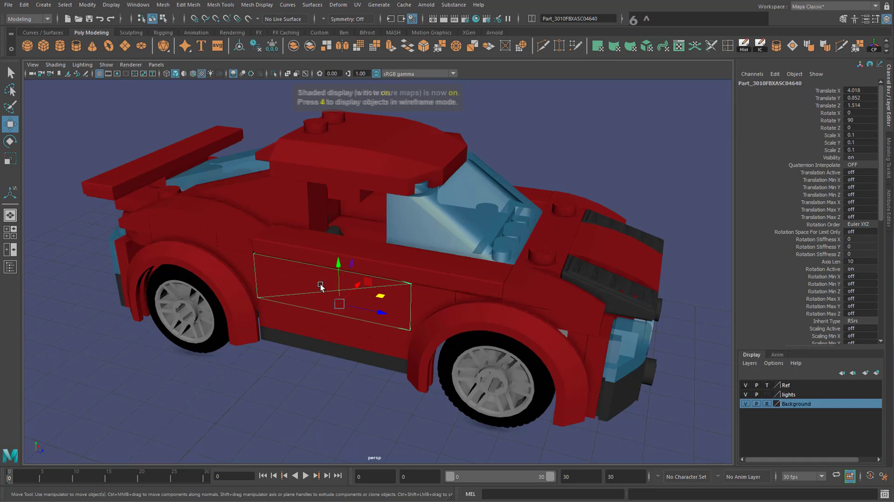
# Step: Turn on all scene lights and shadows in the viewport and view the lit reference car
pyautogui.click(209, 73)
pyautogui.click(219, 73)
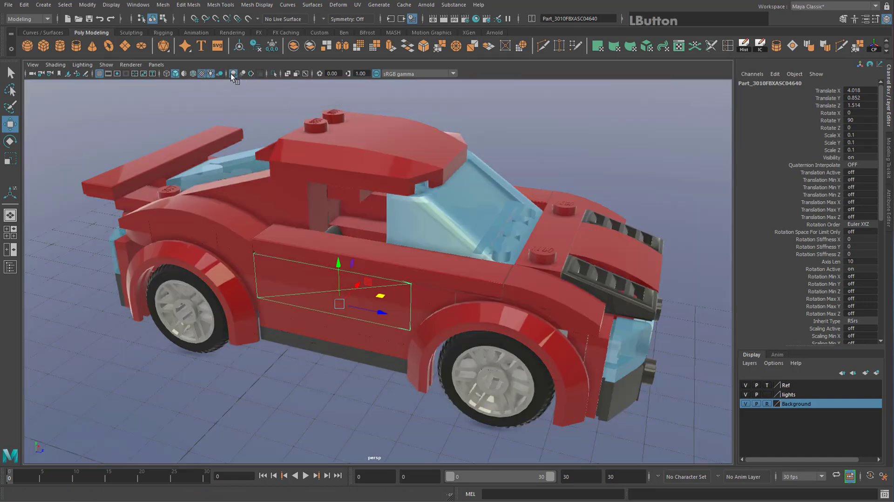
pyautogui.keyDown('alt'); pyautogui.moveTo(284, 261); pyautogui.dragTo(293, 301); pyautogui.keyUp('alt')
pyautogui.keyDown('alt'); pyautogui.moveTo(294, 301); pyautogui.dragTo(368, 268, button='middle'); pyautogui.keyUp('alt')
pyautogui.keyDown('alt'); pyautogui.moveTo(368, 268); pyautogui.dragTo(350, 288); pyautogui.keyUp('alt')
pyautogui.scroll(-2, 344, 288)
pyautogui.keyDown('alt'); pyautogui.moveTo(344, 288); pyautogui.dragTo(349, 301, button='middle'); pyautogui.keyUp('alt')
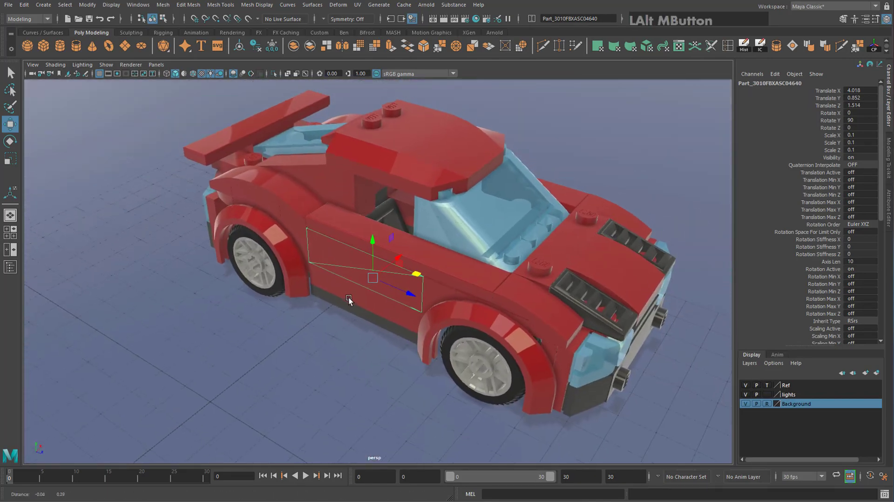
pyautogui.scroll(-5, 398, 318)
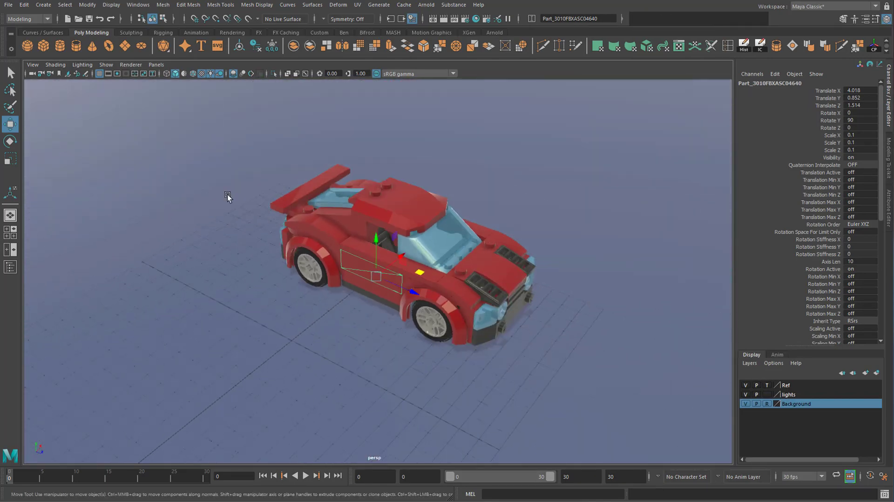
# Step: Select all parts of the reference car, turn on their smooth mesh preview, and clear the selection
pyautogui.moveTo(545, 369); pyautogui.dragTo(543, 367)
pyautogui.press('f')
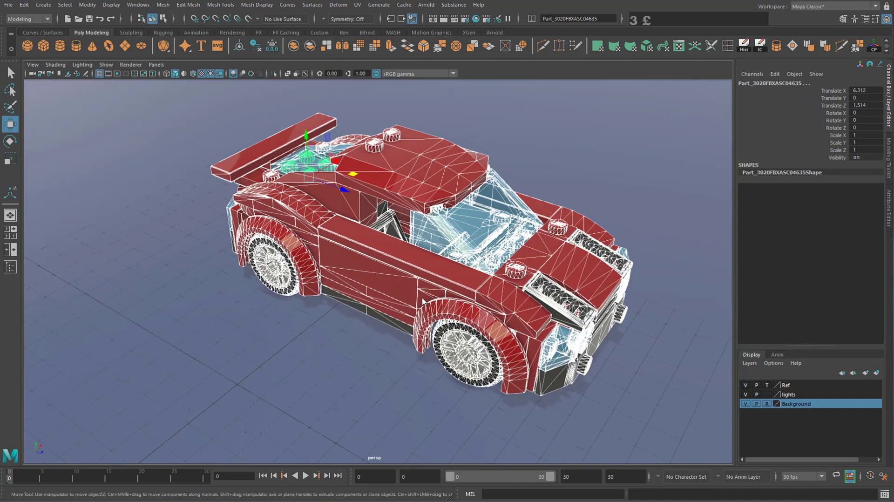
pyautogui.press('3')
pyautogui.click(778, 322)
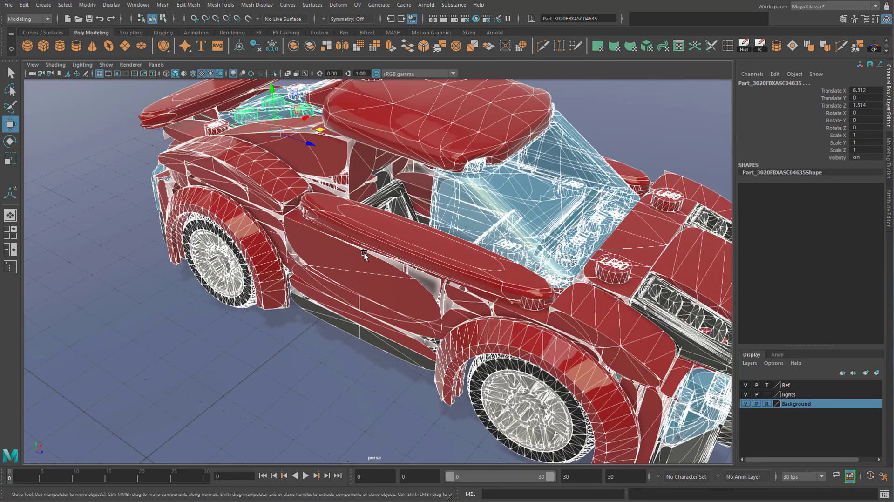
pyautogui.scroll(-2, 330, 279)
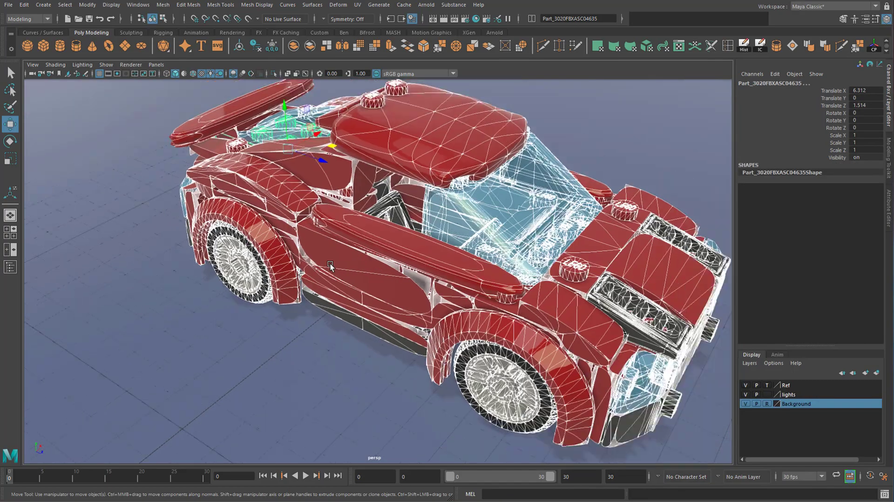
pyautogui.scroll(-2, 331, 317)
pyautogui.keyDown('alt'); pyautogui.moveTo(366, 343); pyautogui.dragTo(600, 280); pyautogui.keyUp('alt')
pyautogui.click(274, 316)
# Step: Create a polygon cube at the origin and raise it to about Y 0.845
pyautogui.keyDown('alt'); pyautogui.moveTo(600, 281); pyautogui.dragTo(437, 303, button='middle'); pyautogui.keyUp('alt')
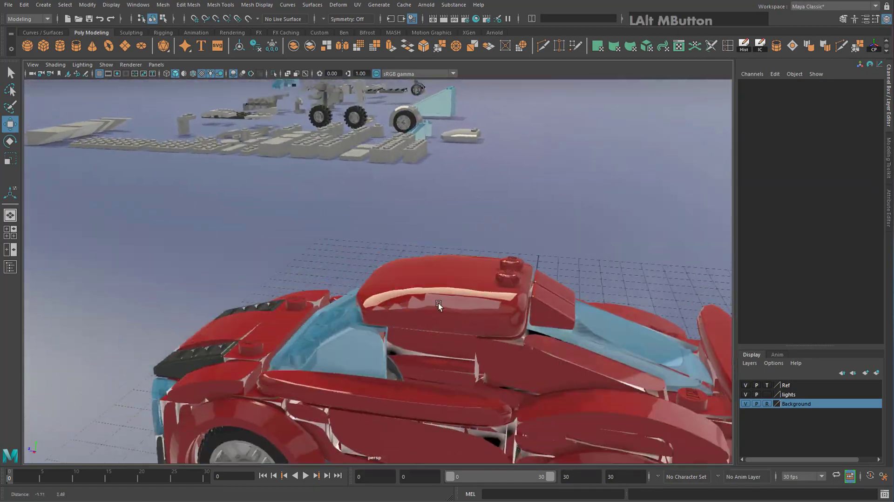
pyautogui.keyDown('alt'); pyautogui.moveTo(414, 210); pyautogui.dragTo(462, 235); pyautogui.keyUp('alt')
pyautogui.keyDown('alt'); pyautogui.moveTo(462, 235); pyautogui.dragTo(803, 342, button='middle'); pyautogui.keyUp('alt')
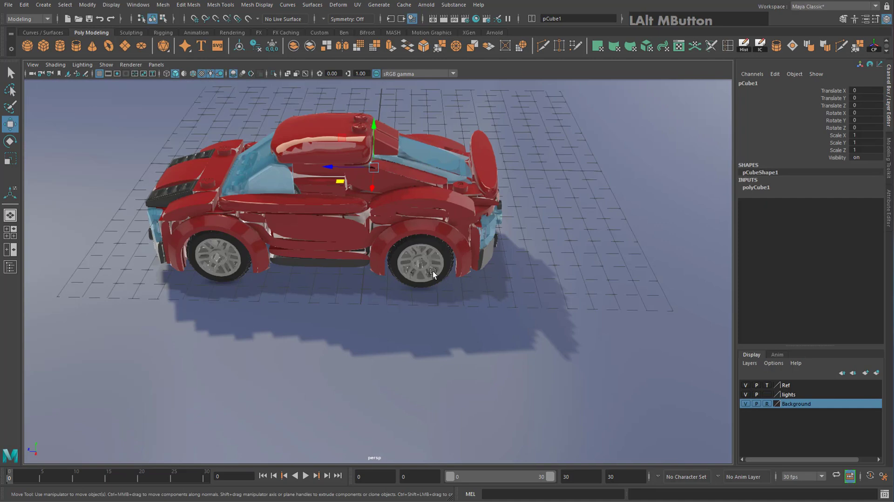
pyautogui.keyDown('alt'); pyautogui.moveTo(419, 279); pyautogui.dragTo(491, 299); pyautogui.keyUp('alt')
pyautogui.press('f')
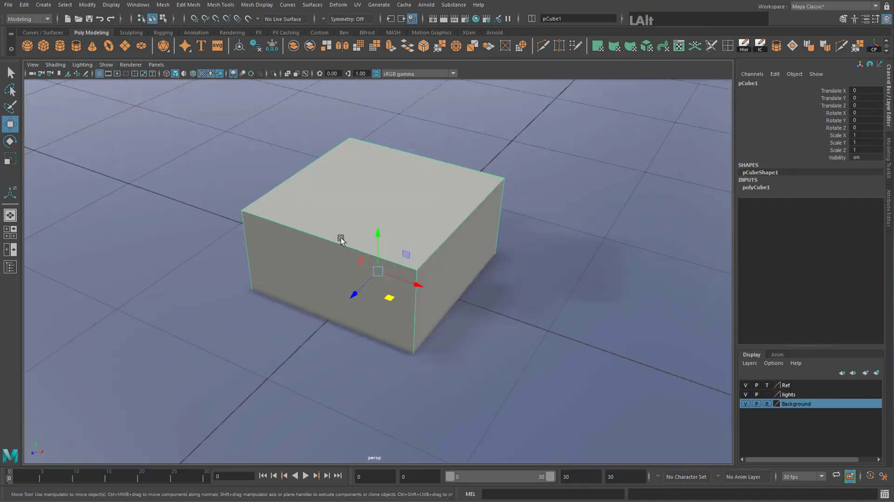
pyautogui.moveTo(378, 234); pyautogui.dragTo(382, 98)
# Step: Toggle the cube's smooth mesh preview on and off twice, comparing the rounded and the original shape
pyautogui.press('3')
pyautogui.keyDown('alt'); pyautogui.moveTo(391, 153); pyautogui.dragTo(443, 148); pyautogui.keyUp('alt')
pyautogui.keyDown('alt'); pyautogui.moveTo(443, 148); pyautogui.dragTo(464, 271, button='middle'); pyautogui.keyUp('alt')
pyautogui.keyDown('alt'); pyautogui.moveTo(465, 271); pyautogui.dragTo(421, 263); pyautogui.keyUp('alt')
pyautogui.press('1')
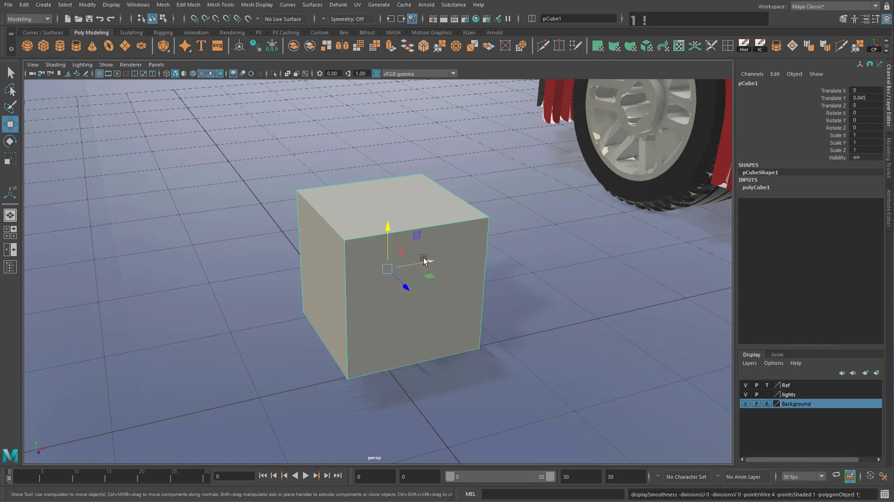
pyautogui.press('3')
pyautogui.scroll(-5, 369, 303)
pyautogui.scroll(4, 368, 303)
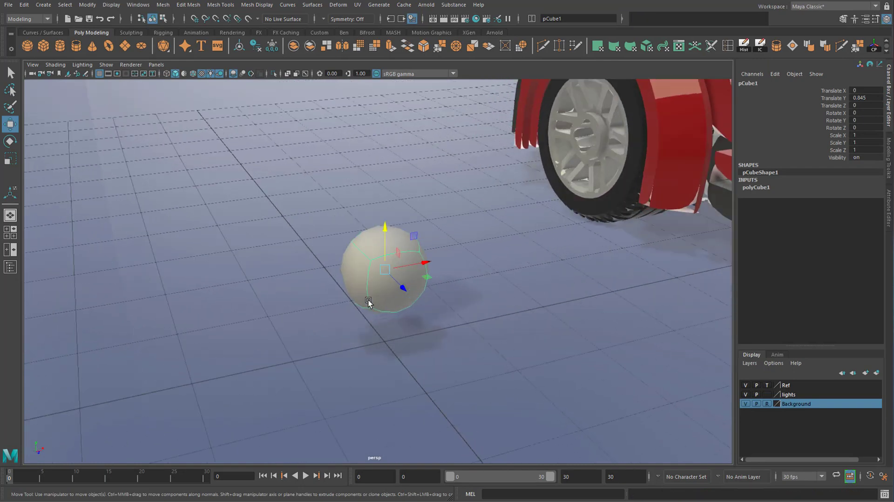
pyautogui.scroll(1, 368, 304)
pyautogui.press('1')
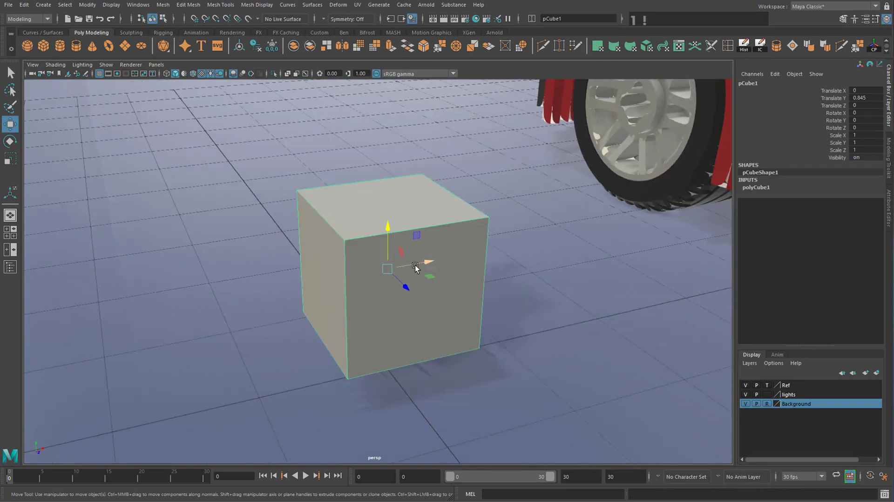
# Step: Select the thick 2x4 brick among the loose parts
pyautogui.scroll(-4, 364, 339)
pyautogui.keyDown('alt'); pyautogui.moveTo(364, 339); pyautogui.dragTo(567, 239, button='middle'); pyautogui.keyUp('alt')
pyautogui.scroll(-4, 351, 326)
pyautogui.keyDown('alt'); pyautogui.moveTo(351, 326); pyautogui.dragTo(382, 298, button='middle'); pyautogui.keyUp('alt')
pyautogui.keyDown('alt'); pyautogui.moveTo(357, 365); pyautogui.dragTo(429, 275, button='middle'); pyautogui.keyUp('alt')
pyautogui.keyDown('alt'); pyautogui.moveTo(429, 275); pyautogui.dragTo(421, 341); pyautogui.keyUp('alt')
pyautogui.keyDown('alt'); pyautogui.moveTo(421, 341); pyautogui.dragTo(433, 256, button='middle'); pyautogui.keyUp('alt')
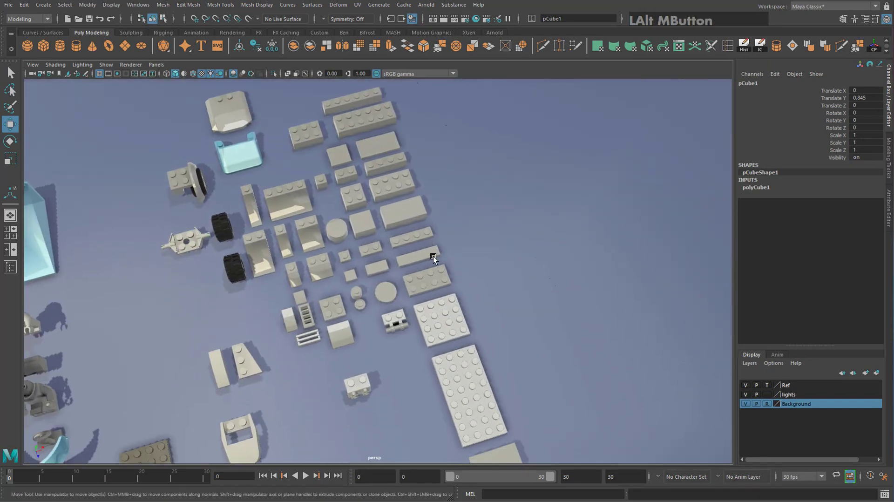
pyautogui.keyDown('alt'); pyautogui.moveTo(331, 222); pyautogui.dragTo(369, 281); pyautogui.keyUp('alt')
pyautogui.keyDown('alt'); pyautogui.moveTo(369, 282); pyautogui.dragTo(379, 236, button='middle'); pyautogui.keyUp('alt')
pyautogui.click(375, 236)
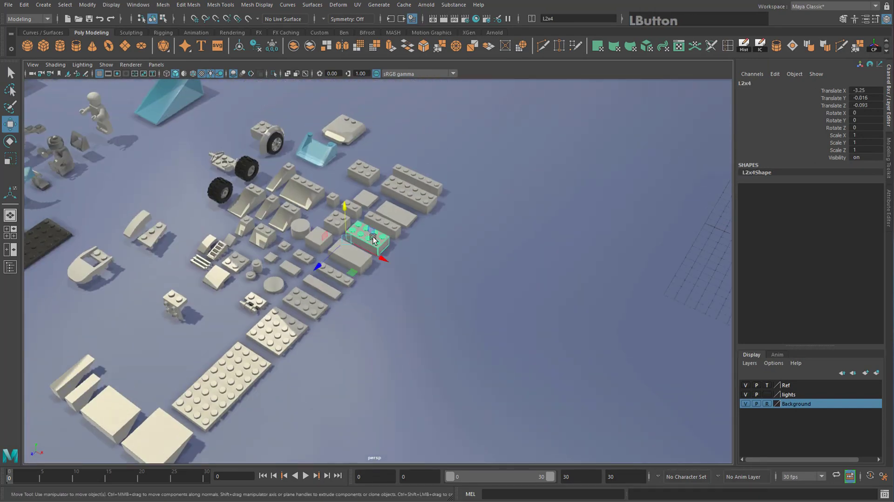
pyautogui.scroll(5, 439, 240)
pyautogui.scroll(-10, 439, 240)
# Step: Select all parts of the reference car, turn off their smooth mesh preview, and clear the selection
pyautogui.keyDown('alt'); pyautogui.moveTo(480, 266); pyautogui.dragTo(372, 250, button='middle'); pyautogui.keyUp('alt')
pyautogui.keyDown('alt'); pyautogui.moveTo(371, 251); pyautogui.dragTo(333, 249); pyautogui.keyUp('alt')
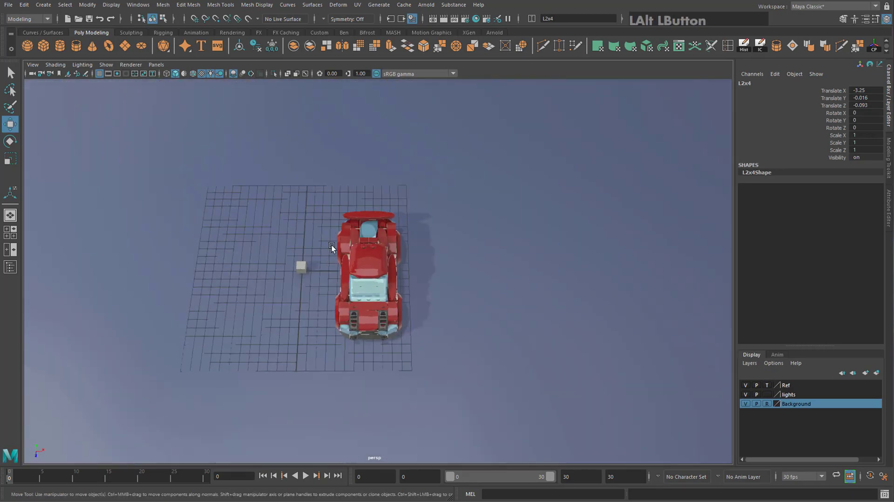
pyautogui.keyDown('alt'); pyautogui.moveTo(334, 249); pyautogui.dragTo(370, 255, button='middle'); pyautogui.keyUp('alt')
pyautogui.scroll(6, 370, 255)
pyautogui.keyDown('alt'); pyautogui.moveTo(370, 256); pyautogui.dragTo(371, 252); pyautogui.keyUp('alt')
pyautogui.keyDown('alt'); pyautogui.moveTo(371, 252); pyautogui.dragTo(378, 309, button='middle'); pyautogui.keyUp('alt')
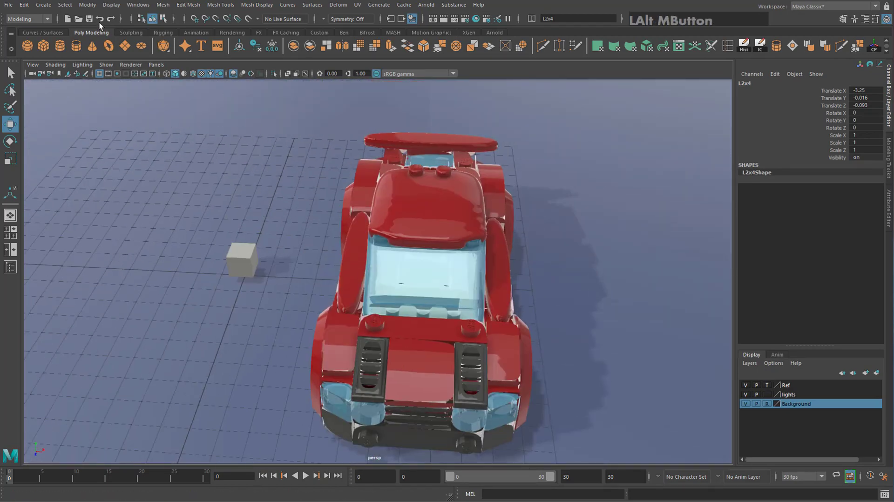
pyautogui.keyDown('alt'); pyautogui.moveTo(348, 186); pyautogui.dragTo(396, 246); pyautogui.keyUp('alt')
pyautogui.keyDown('alt'); pyautogui.moveTo(396, 246); pyautogui.dragTo(362, 251, button='middle'); pyautogui.keyUp('alt')
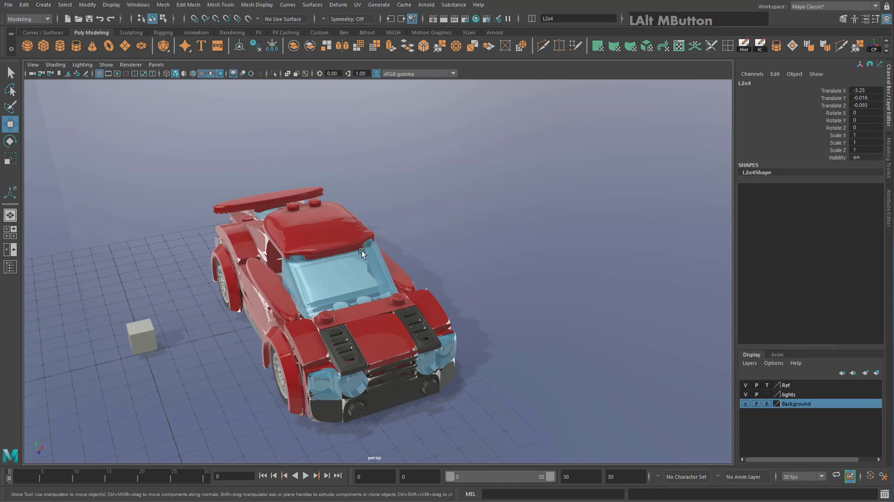
pyautogui.click(265, 245)
pyautogui.keyDown('alt'); pyautogui.moveTo(265, 245); pyautogui.dragTo(222, 250); pyautogui.keyUp('alt')
pyautogui.keyDown('alt'); pyautogui.moveTo(223, 250); pyautogui.dragTo(318, 207, button='middle'); pyautogui.keyUp('alt')
pyautogui.moveTo(263, 174); pyautogui.dragTo(537, 431)
pyautogui.keyDown('alt'); pyautogui.moveTo(405, 328); pyautogui.dragTo(530, 203); pyautogui.keyUp('alt')
pyautogui.click(517, 269)
pyautogui.keyDown('alt'); pyautogui.moveTo(530, 203); pyautogui.dragTo(389, 264, button='middle'); pyautogui.keyUp('alt')
pyautogui.scroll(5, 388, 283)
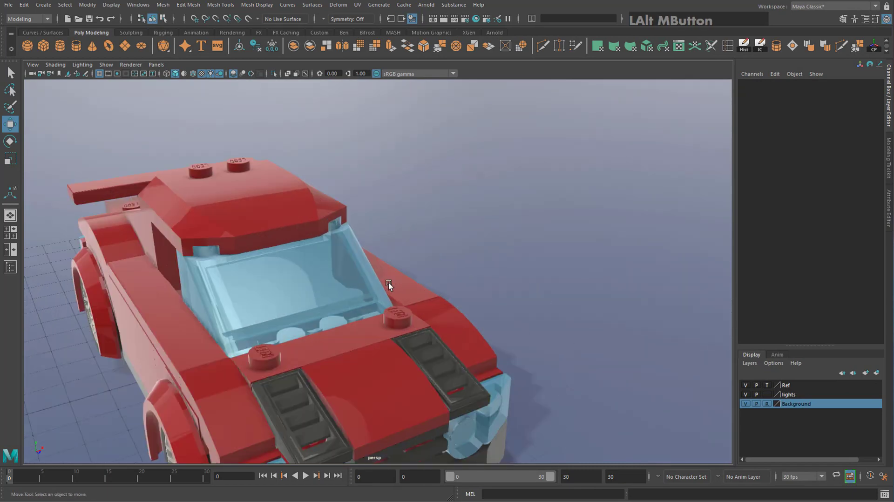
# Step: Select the reference car's roof piece and set its display to unsmoothed
pyautogui.scroll(-2, 381, 284)
pyautogui.click(261, 206)
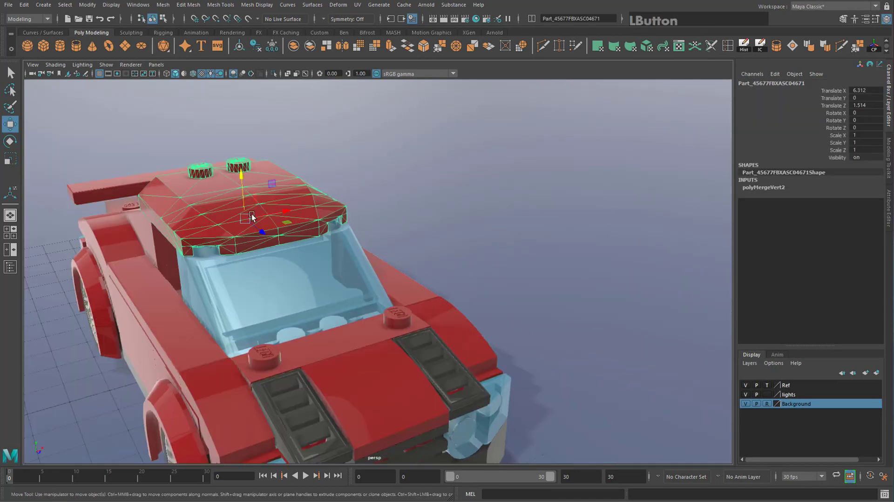
pyautogui.scroll(-6, 303, 232)
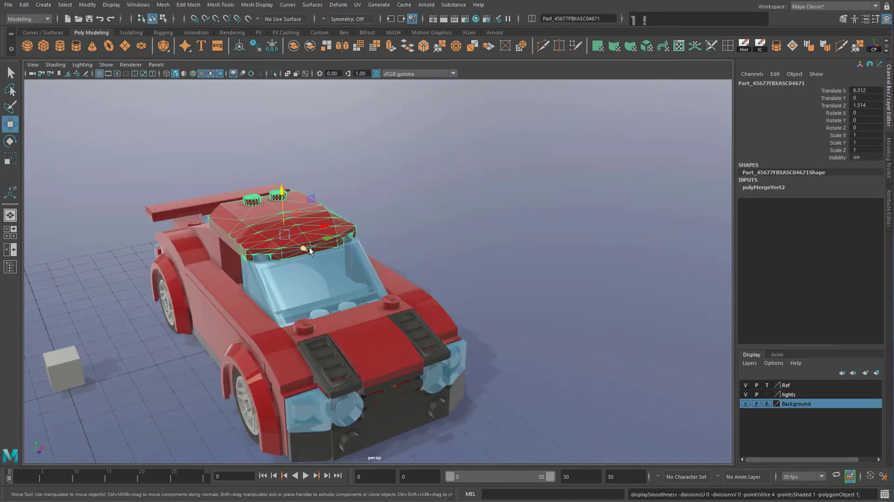
pyautogui.keyDown('alt'); pyautogui.moveTo(384, 264); pyautogui.dragTo(476, 255, button='middle'); pyautogui.keyUp('alt')
pyautogui.keyDown('alt'); pyautogui.moveTo(476, 255); pyautogui.dragTo(324, 235); pyautogui.keyUp('alt')
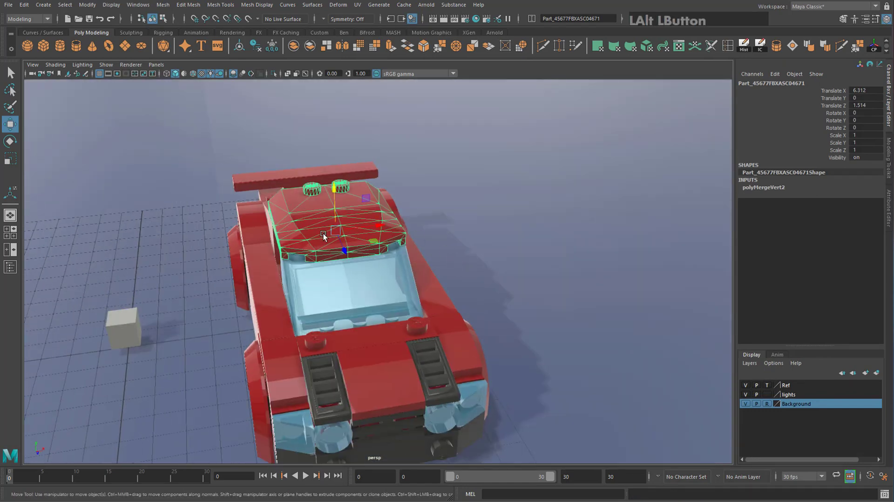
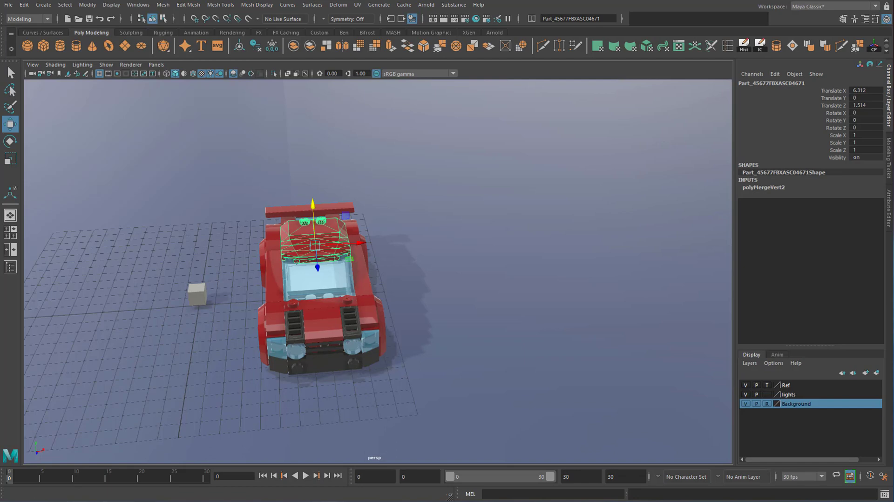
pyautogui.scroll(-15, 399, 285)
pyautogui.scroll(4, 390, 271)
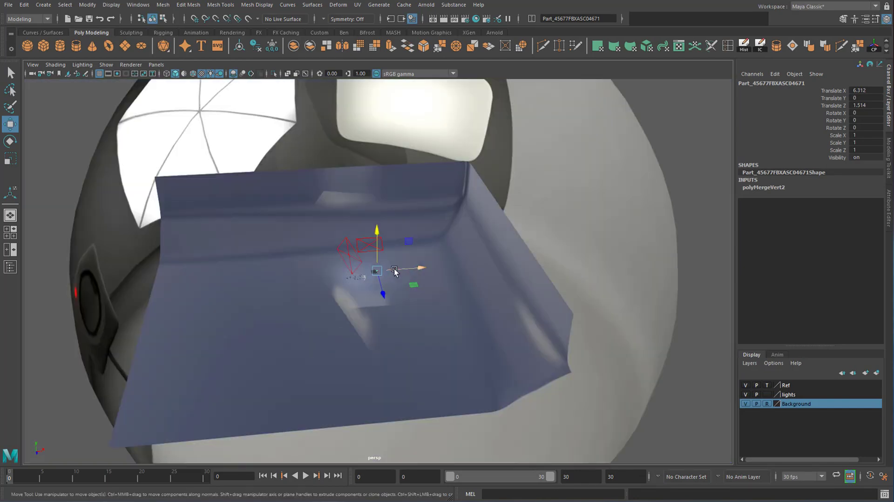
# Step: Clear the selection and examine how the backdrop and sky sphere display at increasing viewing distances
pyautogui.scroll(15, 394, 270)
pyautogui.click(492, 270)
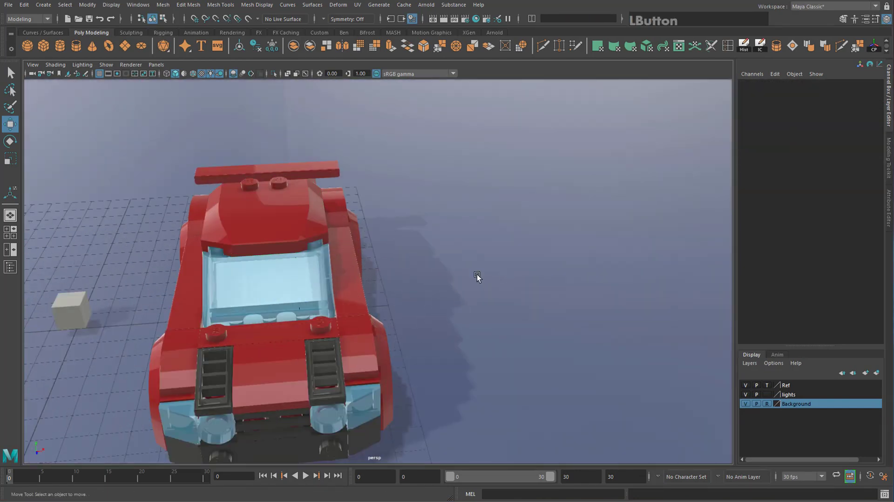
pyautogui.scroll(-6, 477, 275)
pyautogui.keyDown('alt'); pyautogui.moveTo(384, 304); pyautogui.dragTo(264, 262); pyautogui.keyUp('alt')
pyautogui.keyDown('alt'); pyautogui.moveTo(264, 262); pyautogui.dragTo(400, 289, button='middle'); pyautogui.keyUp('alt')
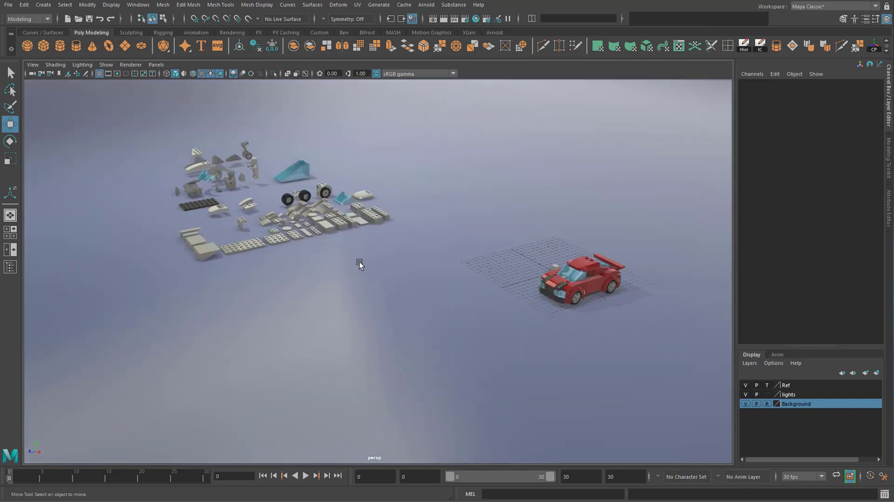
pyautogui.press('f')
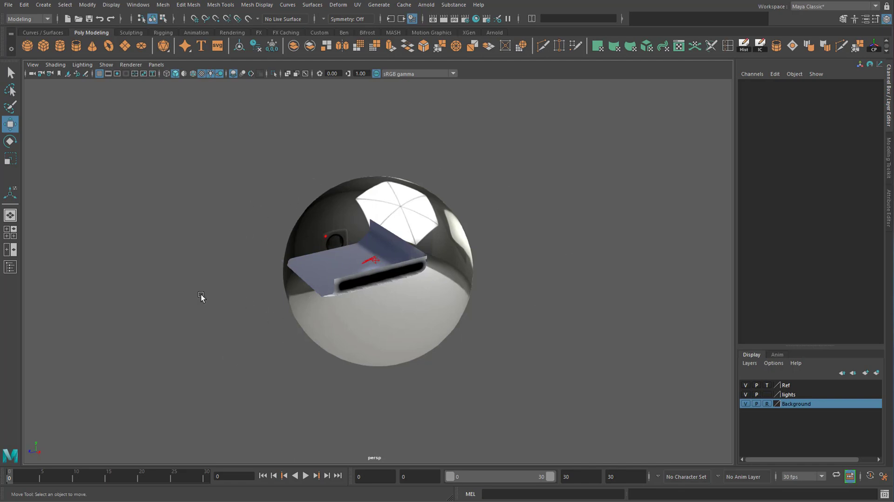
pyautogui.scroll(-3, 385, 297)
pyautogui.scroll(1, 395, 295)
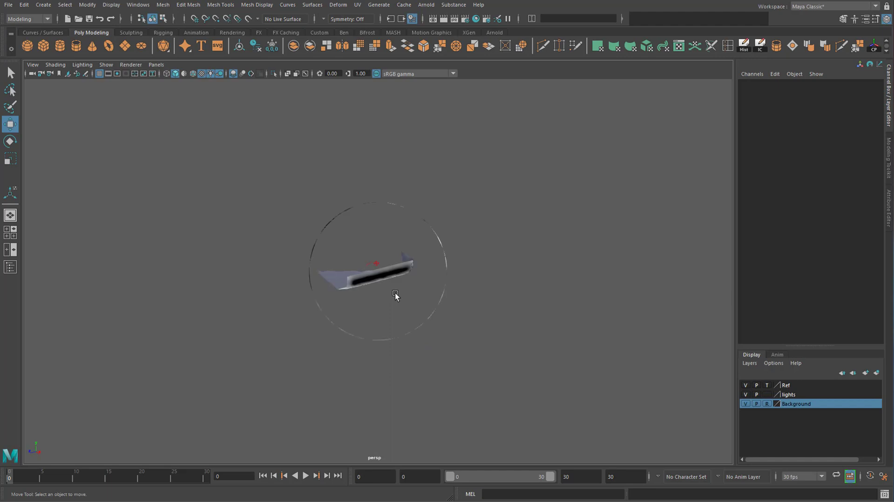
pyautogui.moveTo(293, 292)
pyautogui.keyDown('alt'); pyautogui.mouseDown()
pyautogui.moveTo(353, 303)
pyautogui.moveTo(397, 288)
pyautogui.mouseUp(); pyautogui.keyUp('alt')
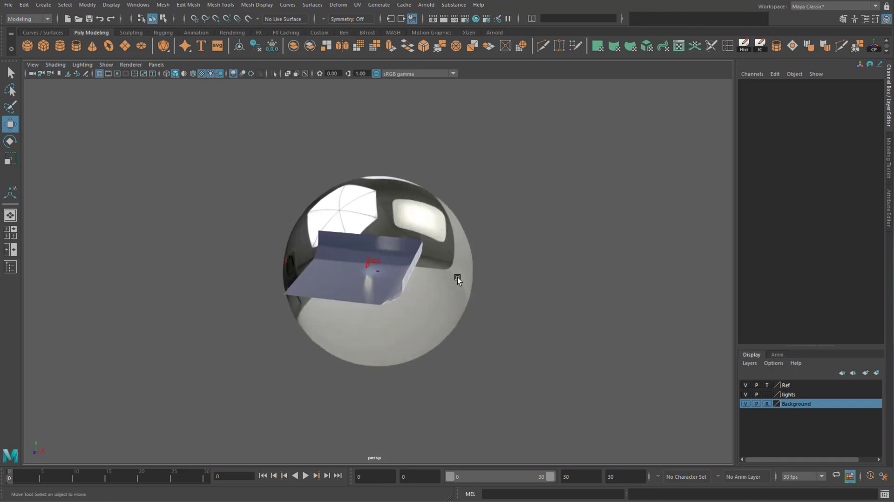
pyautogui.keyDown('alt'); pyautogui.moveTo(510, 295); pyautogui.dragTo(482, 191, button='right'); pyautogui.keyUp('alt')
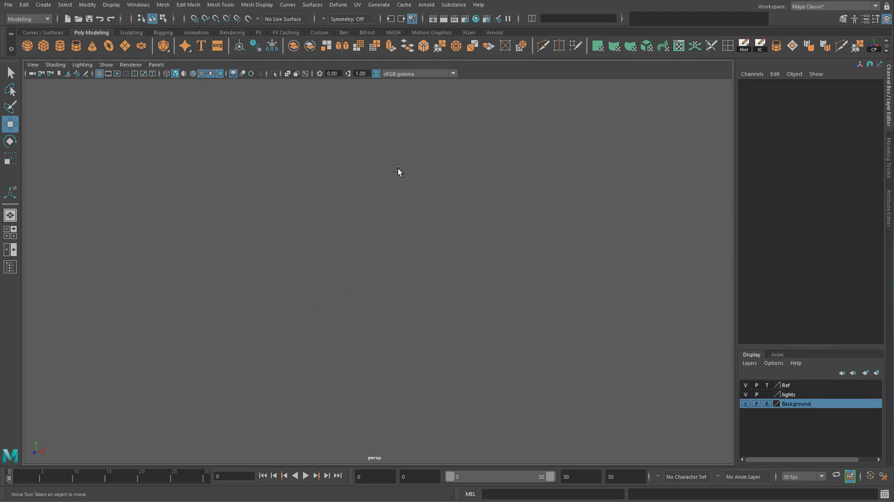
# Step: Switch to the four-view layout, select the thick 2x4 brick in the top view, and frame it in the perspective view
pyautogui.press('space')
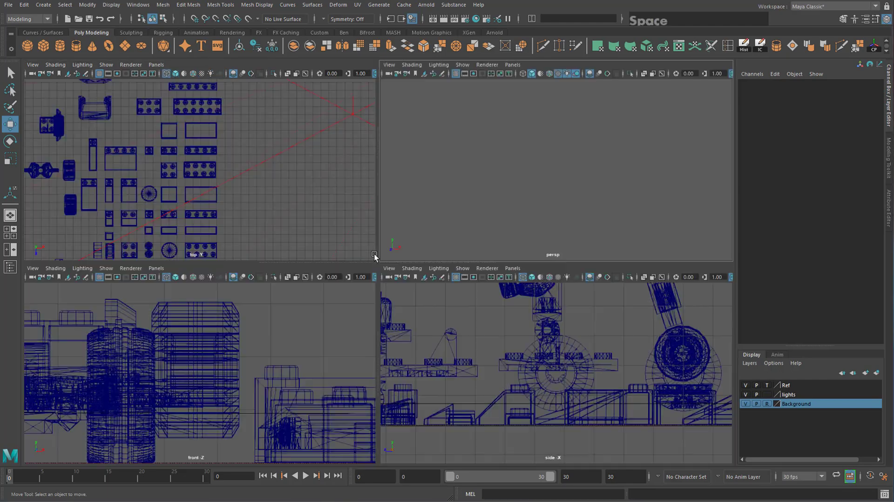
pyautogui.scroll(-10, 247, 342)
pyautogui.scroll(6, 244, 333)
pyautogui.scroll(-5, 204, 173)
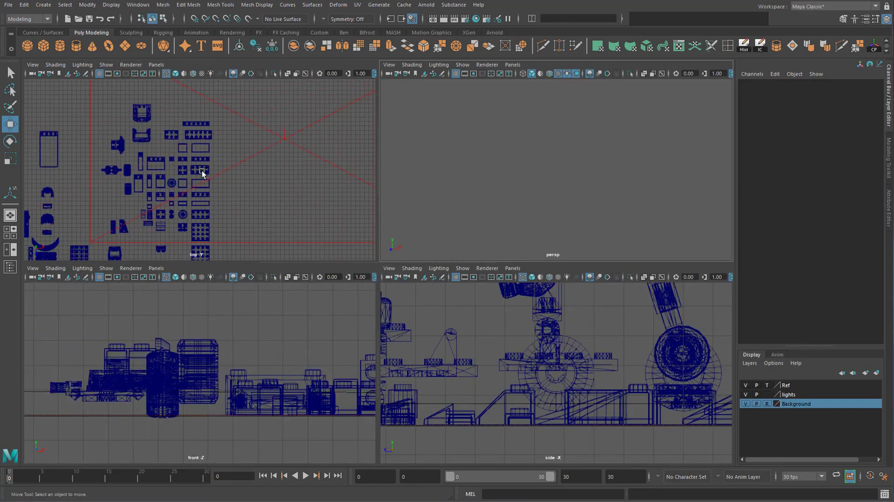
pyautogui.scroll(8, 193, 135)
pyautogui.click(189, 162)
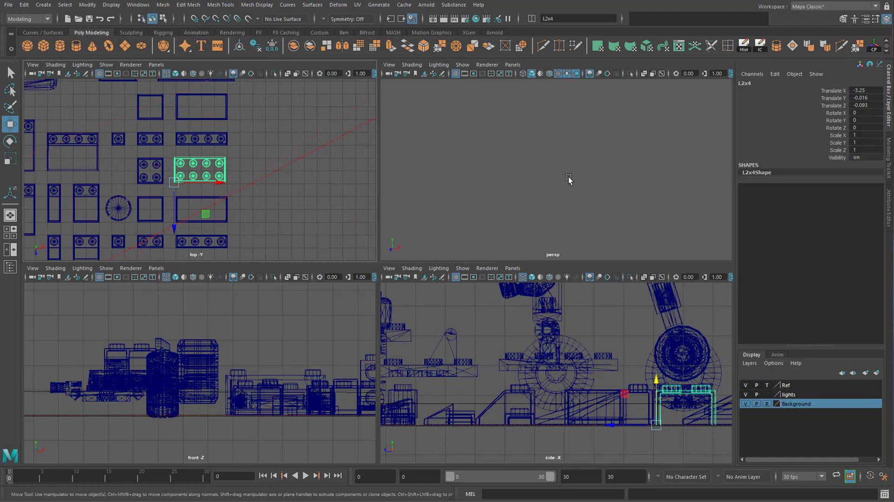
pyautogui.press('f')
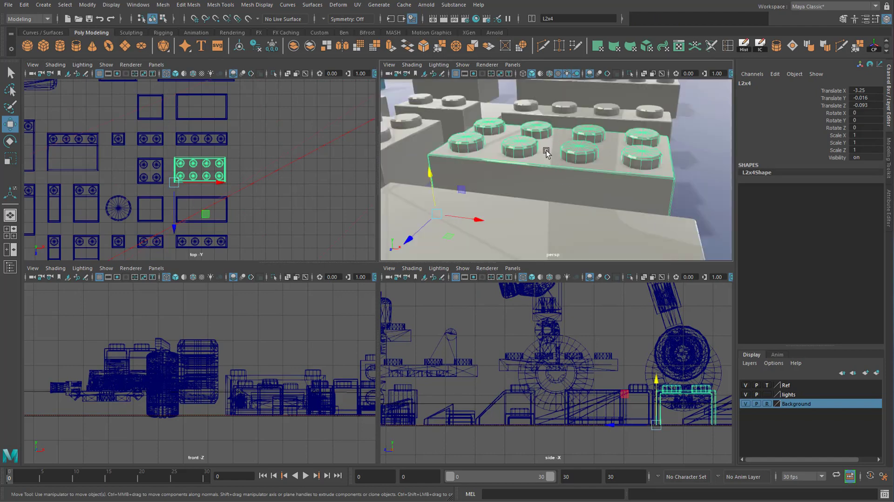
# Step: Maximize the perspective view, select its camera, and set the camera's far clip plane to 100000
pyautogui.scroll(-12, 521, 176)
pyautogui.press('space')
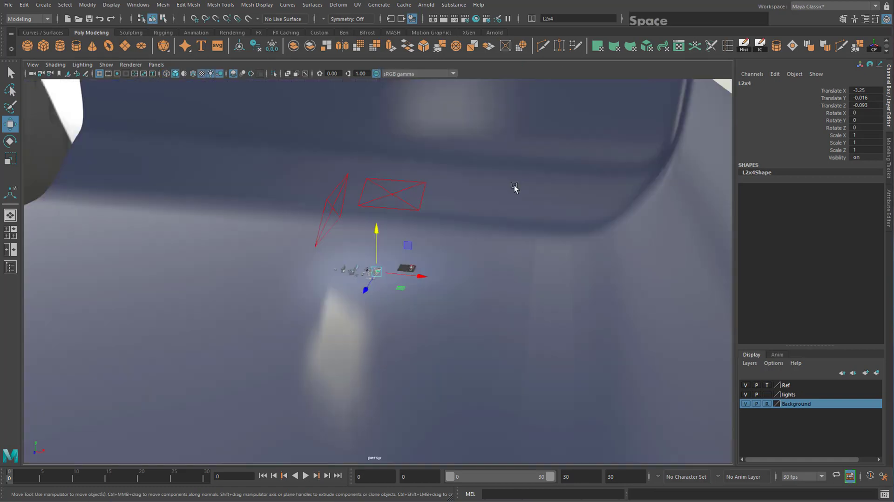
pyautogui.scroll(-10, 466, 233)
pyautogui.scroll(2, 378, 331)
pyautogui.scroll(-3, 379, 329)
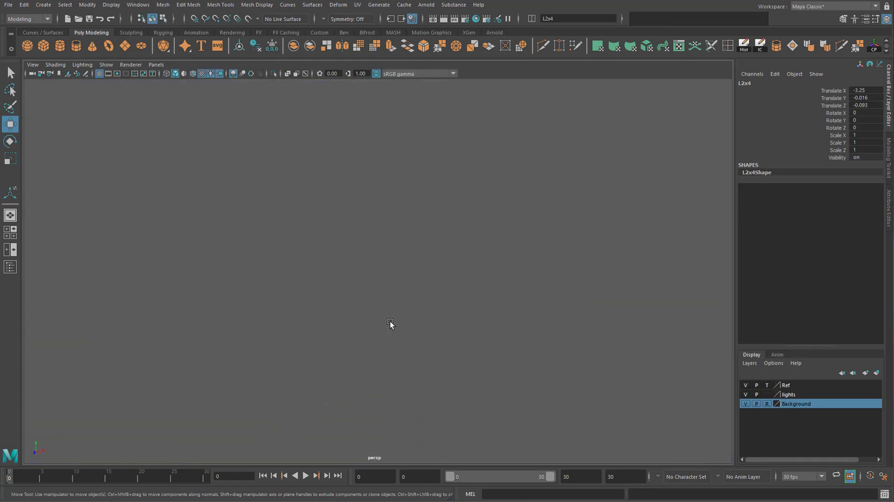
pyautogui.click(32, 74)
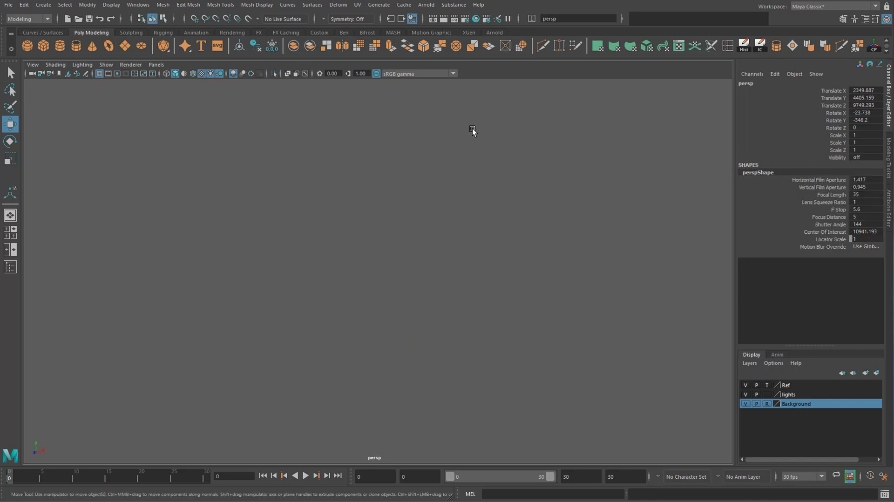
pyautogui.click(890, 207)
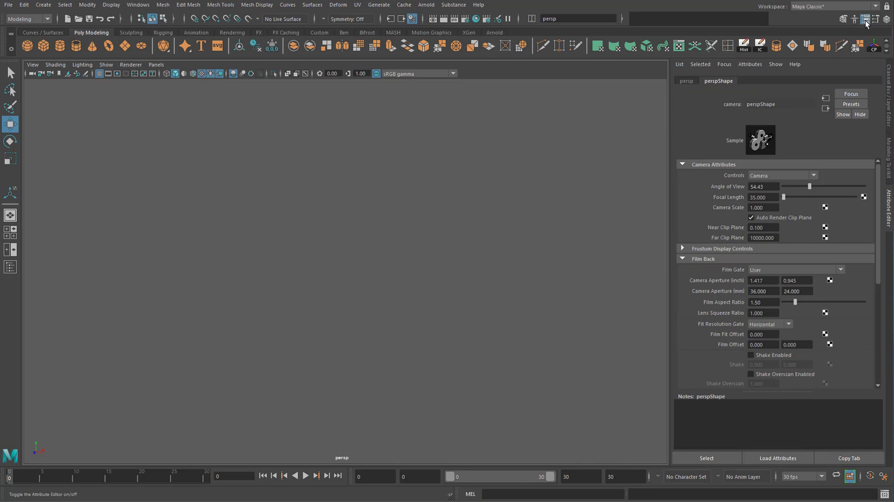
pyautogui.click(766, 239)
pyautogui.write('0')
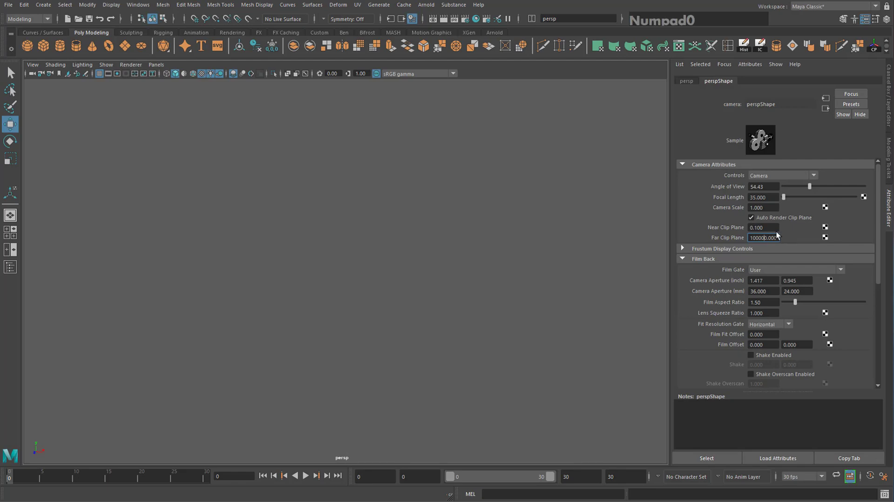
pyautogui.press('KP_Enter')
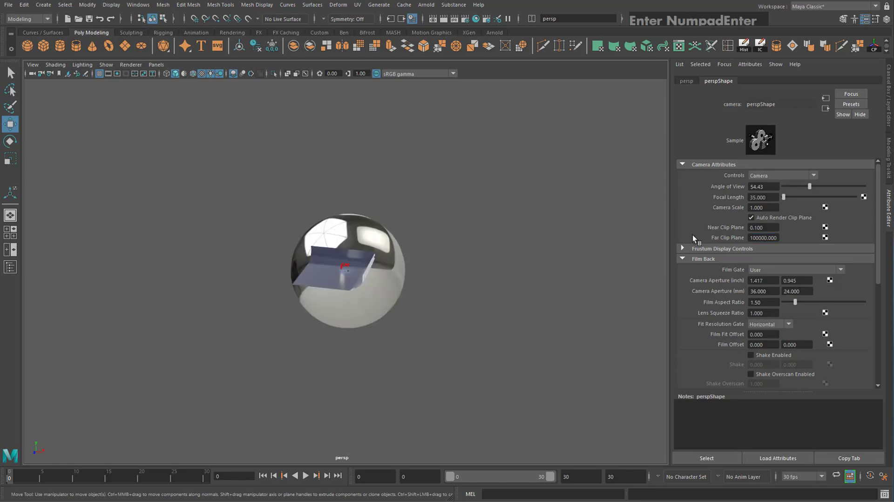
# Step: Set the perspective camera's far clip plane back to 10000
pyautogui.scroll(-3, 367, 270)
pyautogui.scroll(18, 355, 317)
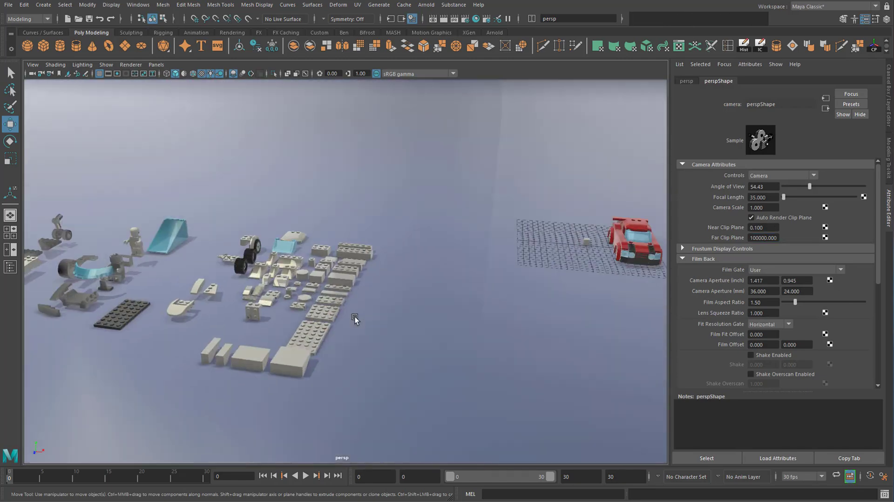
pyautogui.scroll(10, 362, 318)
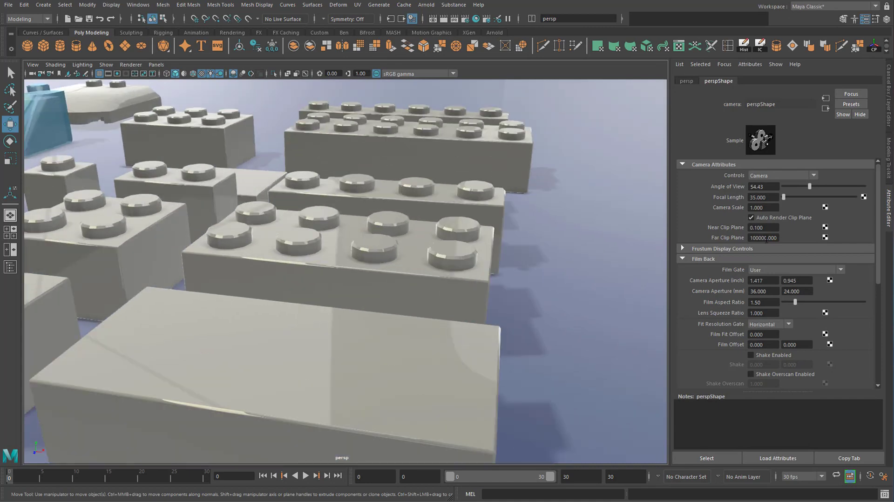
pyautogui.click(767, 238)
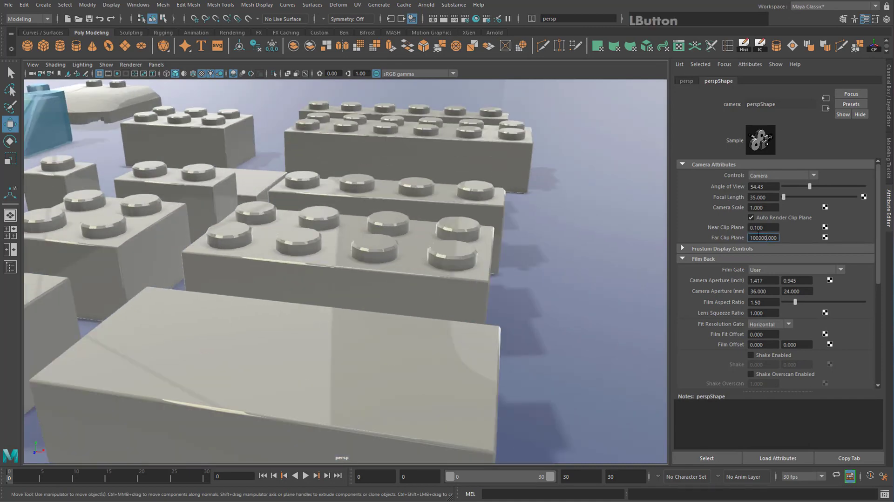
pyautogui.press('BackSpace')
pyautogui.click(784, 231)
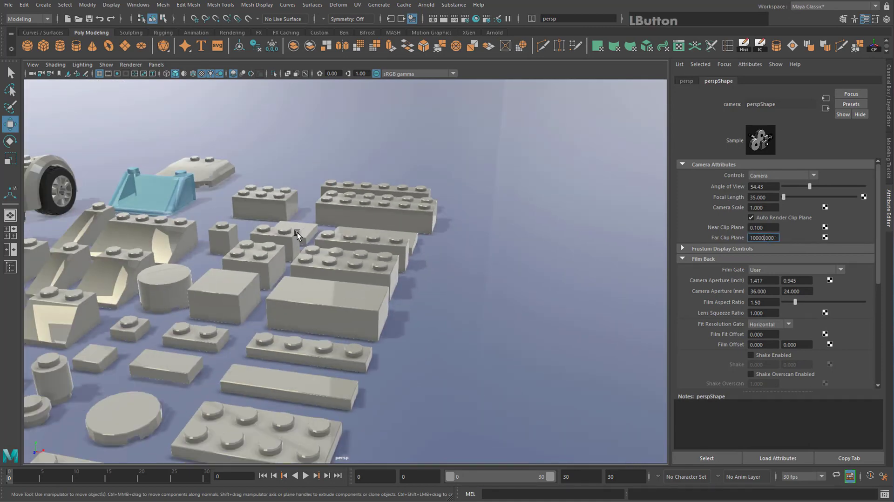
# Step: Create a basic new camera without an aim control
pyautogui.scroll(-8, 308, 264)
pyautogui.scroll(-2, 562, 238)
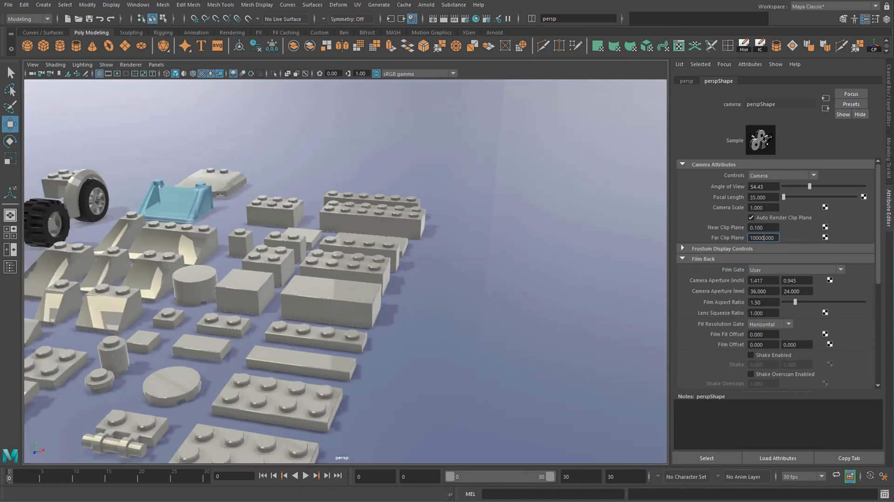
pyautogui.scroll(-5, 469, 298)
pyautogui.keyDown('alt'); pyautogui.moveTo(393, 273); pyautogui.dragTo(423, 300, button='middle'); pyautogui.keyUp('alt')
pyautogui.scroll(5, 420, 299)
pyautogui.keyDown('alt'); pyautogui.moveTo(401, 297); pyautogui.dragTo(376, 305); pyautogui.keyUp('alt')
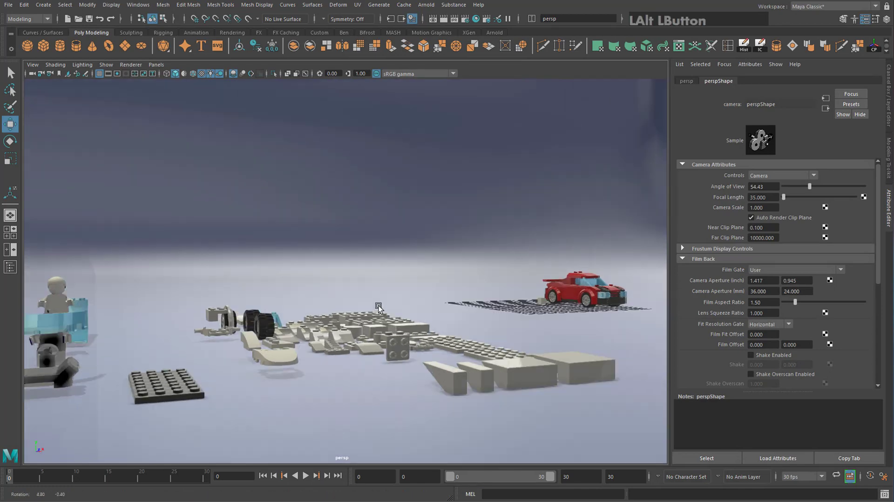
pyautogui.keyDown('alt'); pyautogui.moveTo(376, 306); pyautogui.dragTo(268, 231, button='middle'); pyautogui.keyUp('alt')
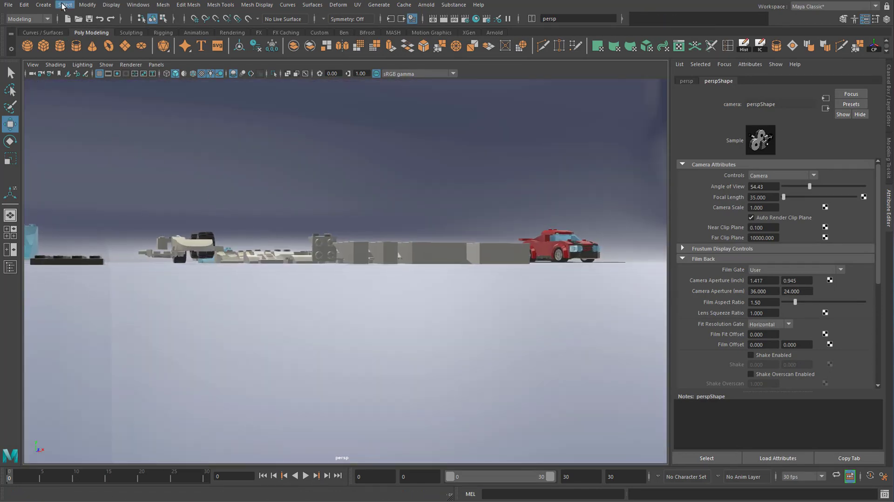
pyautogui.click(45, 6)
pyautogui.moveTo(140, 66)
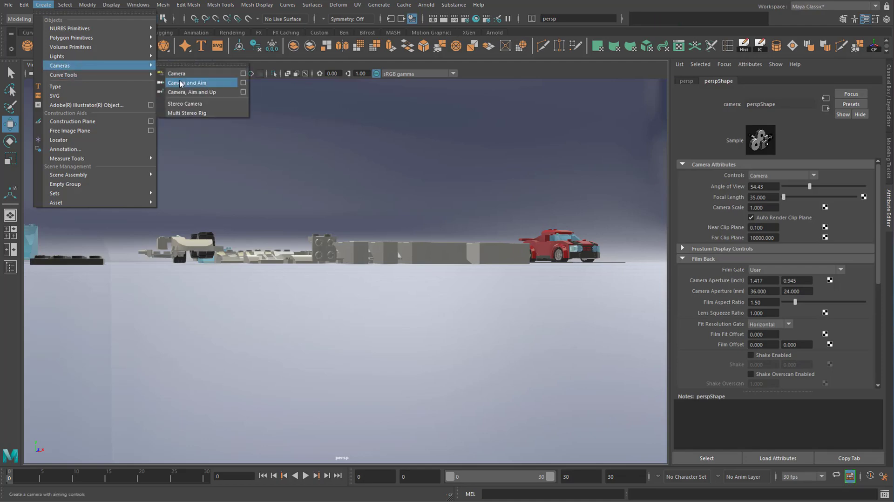
pyautogui.click(179, 75)
# Step: Delete the cube standing around the new camera, then select that camera
pyautogui.keyDown('alt'); pyautogui.moveTo(496, 211); pyautogui.dragTo(525, 210); pyautogui.keyUp('alt')
pyautogui.press('f')
pyautogui.keyDown('alt'); pyautogui.moveTo(340, 224); pyautogui.dragTo(409, 361); pyautogui.keyUp('alt')
pyautogui.click(336, 198)
pyautogui.press('Delete')
pyautogui.click(390, 204)
pyautogui.press('space')
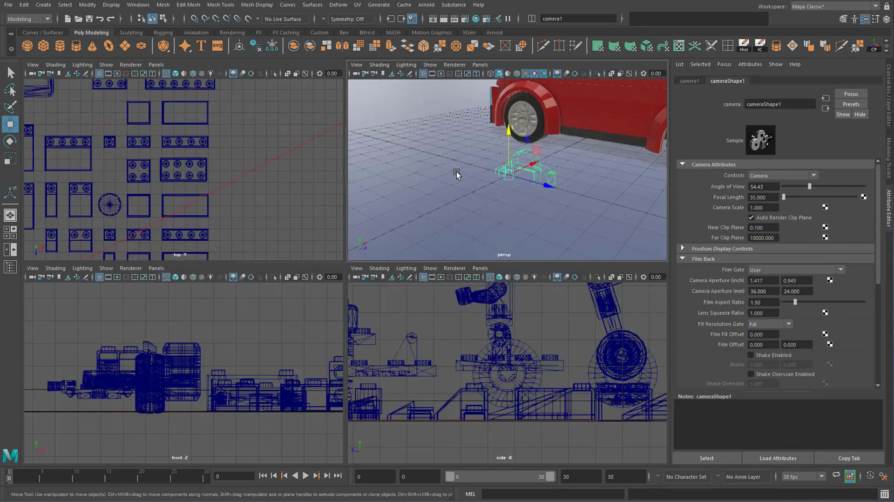
pyautogui.press('space')
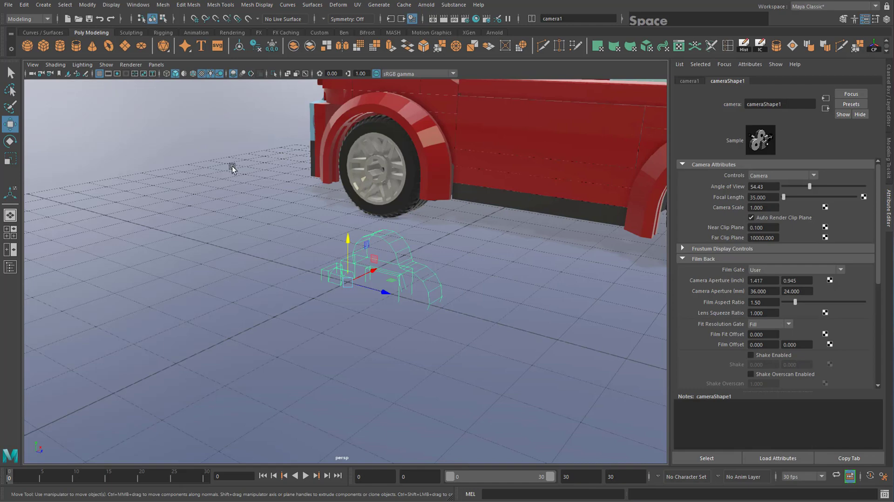
# Step: Switch the perspective view to look through camera1
pyautogui.keyDown('alt'); pyautogui.moveTo(231, 169); pyautogui.dragTo(224, 197); pyautogui.keyUp('alt')
pyautogui.keyDown('alt'); pyautogui.moveTo(223, 198); pyautogui.dragTo(289, 54, button='middle'); pyautogui.keyUp('alt')
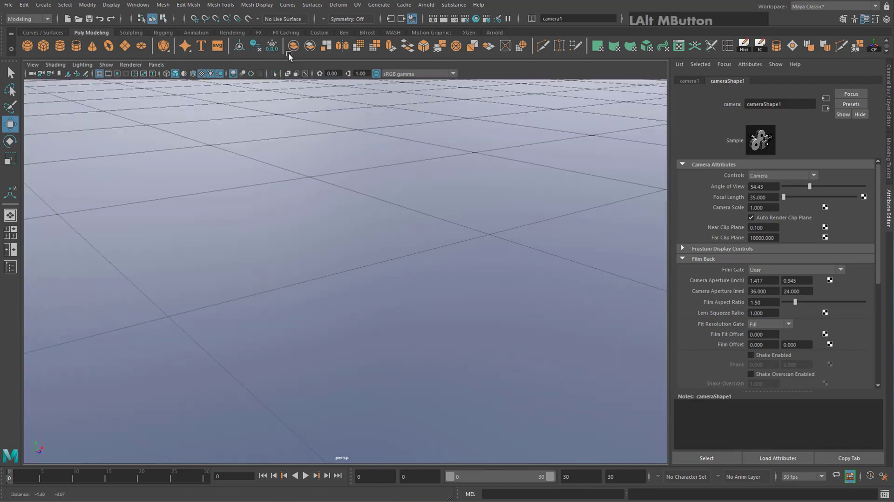
pyautogui.click(157, 64)
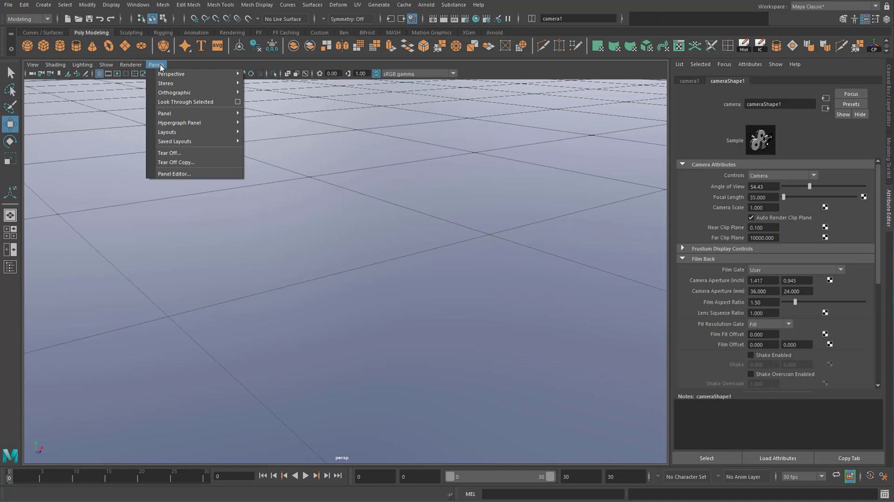
pyautogui.moveTo(169, 75)
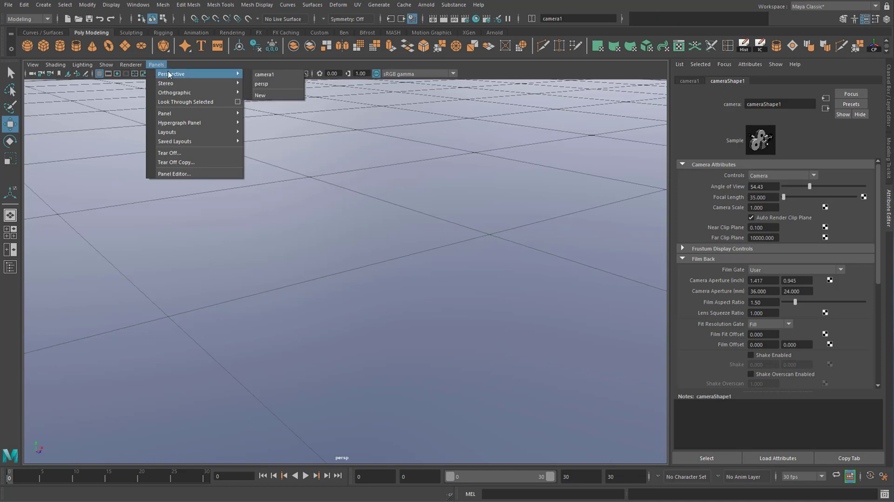
pyautogui.click(266, 75)
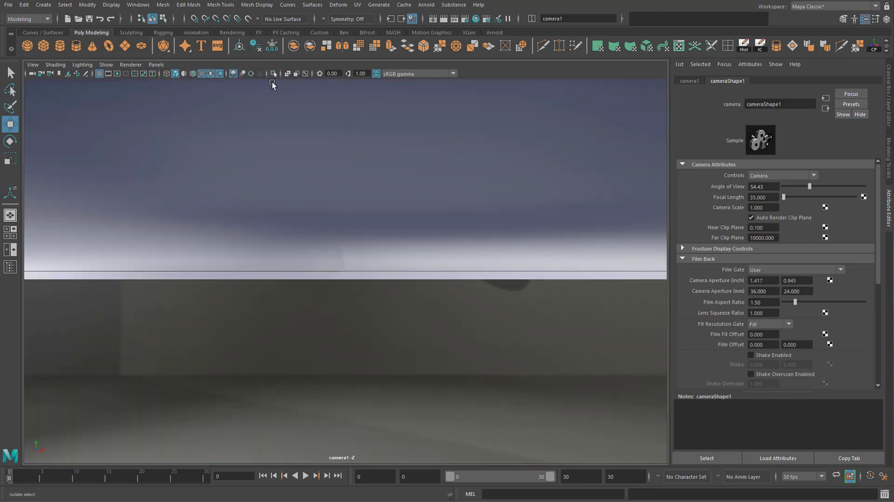
# Step: Reposition camera1 through its own view so it looks down on the red car and the grid
pyautogui.keyDown('alt'); pyautogui.moveTo(418, 213); pyautogui.dragTo(373, 215, button='middle'); pyautogui.keyUp('alt')
pyautogui.keyDown('alt'); pyautogui.moveTo(373, 214); pyautogui.dragTo(399, 302); pyautogui.keyUp('alt')
pyautogui.scroll(-3, 406, 299)
pyautogui.keyDown('alt'); pyautogui.moveTo(413, 295); pyautogui.dragTo(406, 280, button='middle'); pyautogui.keyUp('alt')
pyautogui.scroll(-5, 406, 280)
pyautogui.scroll(4, 405, 322)
pyautogui.keyDown('alt'); pyautogui.moveTo(405, 325); pyautogui.dragTo(406, 413, button='right'); pyautogui.keyUp('alt')
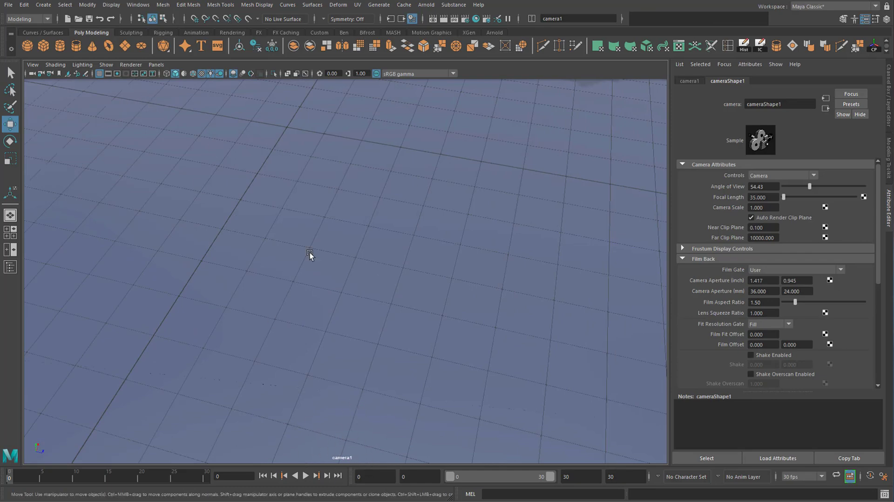
pyautogui.keyDown('alt'); pyautogui.moveTo(378, 242); pyautogui.dragTo(373, 231); pyautogui.keyUp('alt')
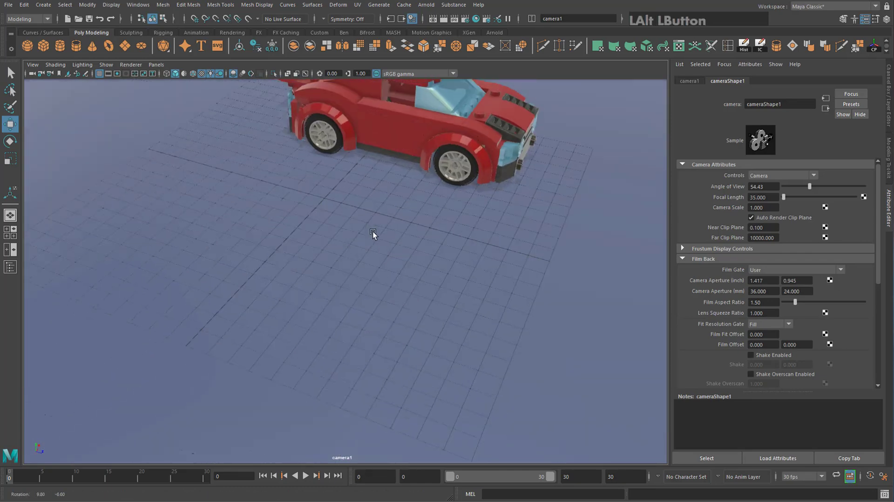
# Step: Return the view to the persp camera and delete camera1
pyautogui.click(158, 65)
pyautogui.moveTo(168, 76)
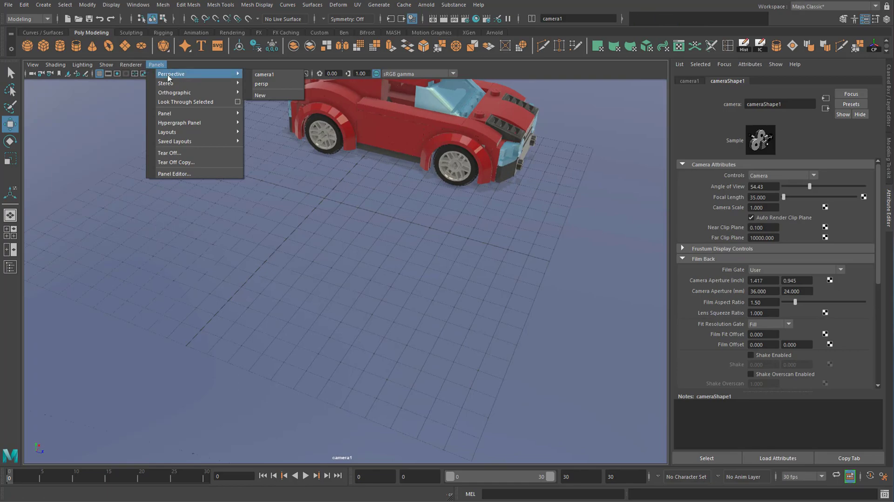
pyautogui.click(274, 83)
pyautogui.keyDown('alt'); pyautogui.moveTo(289, 133); pyautogui.dragTo(427, 275); pyautogui.keyUp('alt')
pyautogui.keyDown('alt'); pyautogui.moveTo(428, 274); pyautogui.dragTo(407, 334, button='middle'); pyautogui.keyUp('alt')
pyautogui.keyDown('alt'); pyautogui.moveTo(406, 333); pyautogui.dragTo(305, 303); pyautogui.keyUp('alt')
pyautogui.press('Delete')
# Step: Duplicate the light grey 4x8 plate from the loose parts and place the copy on the grid beside the red car
pyautogui.keyDown('alt'); pyautogui.moveTo(306, 303); pyautogui.dragTo(455, 347, button='middle'); pyautogui.keyUp('alt')
pyautogui.click(373, 359)
pyautogui.keyDown('alt'); pyautogui.moveTo(373, 359); pyautogui.dragTo(405, 276, button='middle'); pyautogui.keyUp('alt')
pyautogui.hotkey('ctrl', 'd')
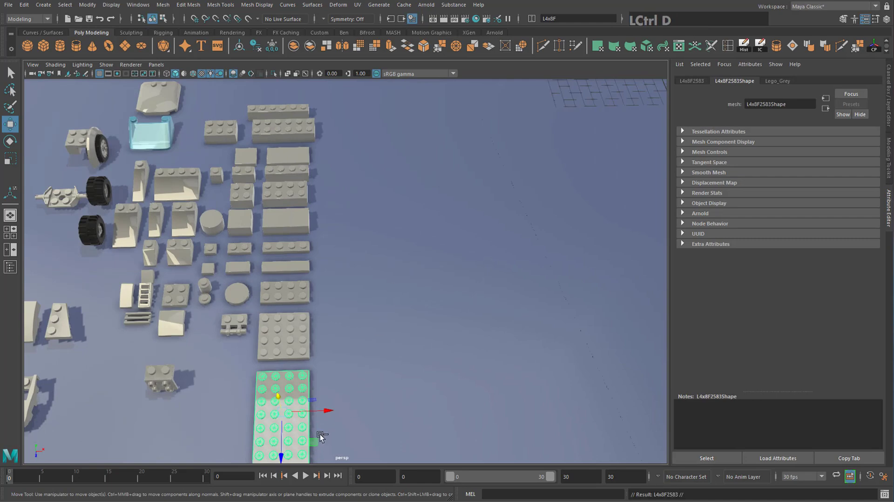
pyautogui.keyDown('alt'); pyautogui.moveTo(320, 437); pyautogui.dragTo(361, 387, button='right'); pyautogui.keyUp('alt')
pyautogui.moveTo(361, 387); pyautogui.dragTo(568, 133)
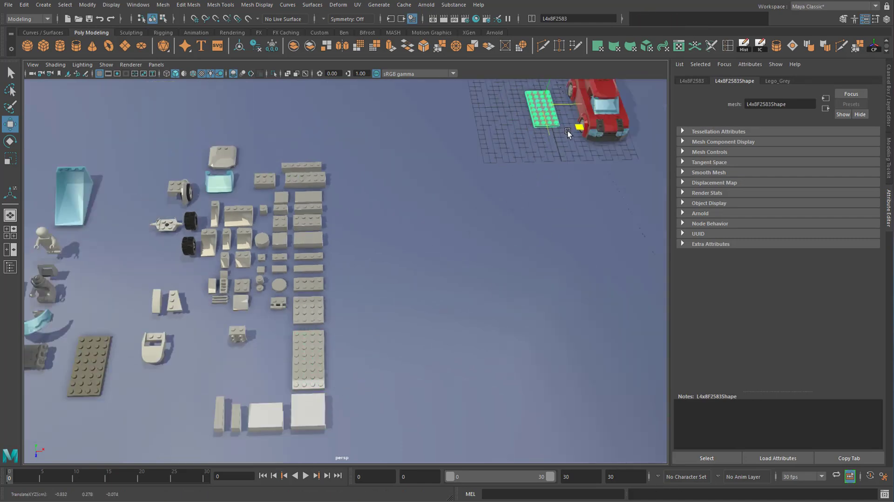
# Step: Duplicate the upper loose tyre, place the copy between the plate and the red car, and select the lower tyre
pyautogui.keyDown('alt'); pyautogui.moveTo(567, 132); pyautogui.dragTo(575, 175, button='middle'); pyautogui.keyUp('alt')
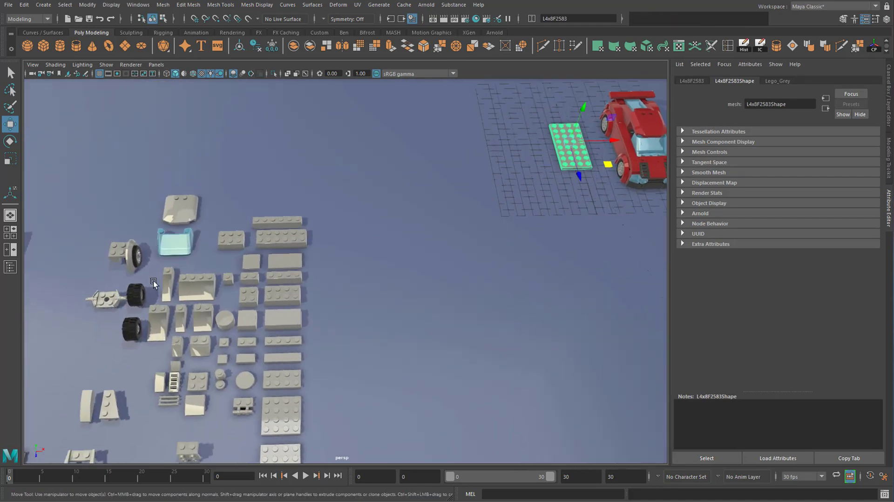
pyautogui.click(138, 293)
pyautogui.hotkey('ctrl', 'd')
pyautogui.moveTo(155, 324); pyautogui.dragTo(606, 148)
pyautogui.click(131, 326)
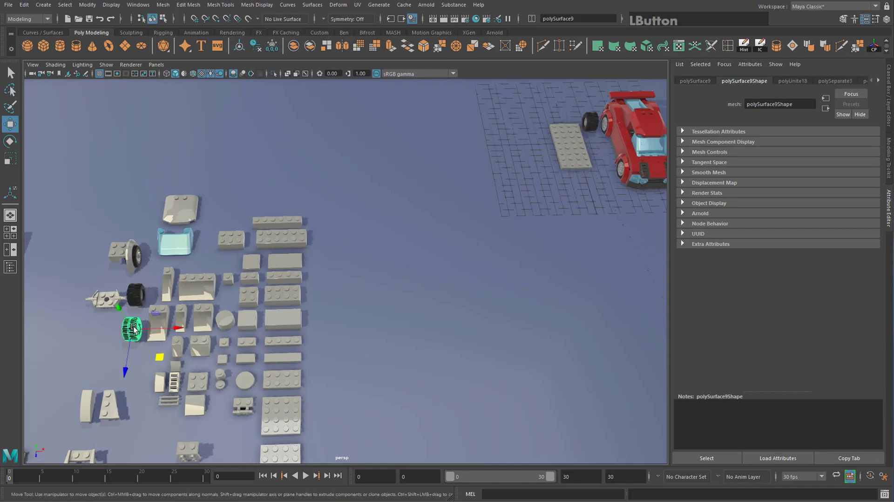
pyautogui.hotkey('ctrl', 'e')
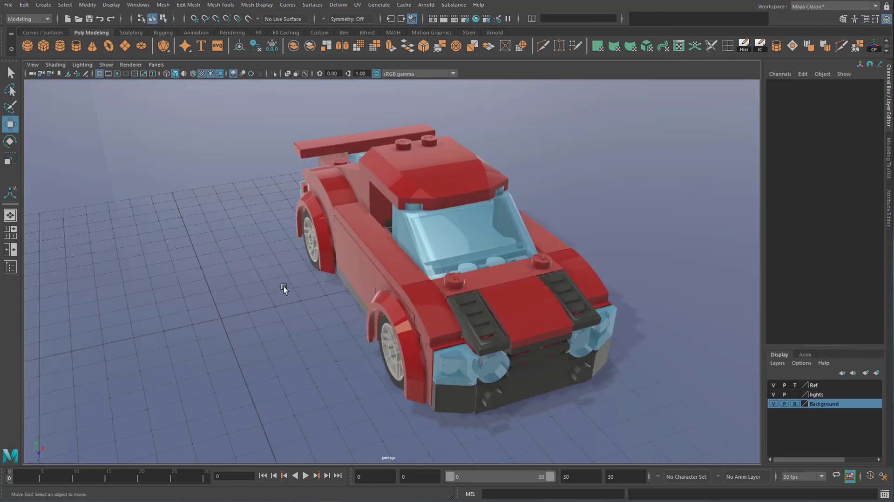
# Step: Move the red car's roof piece back toward the spoiler, to a Translate Z of about -0.45
pyautogui.keyDown('alt'); pyautogui.moveTo(297, 289); pyautogui.dragTo(306, 299); pyautogui.keyUp('alt')
pyautogui.click(428, 161)
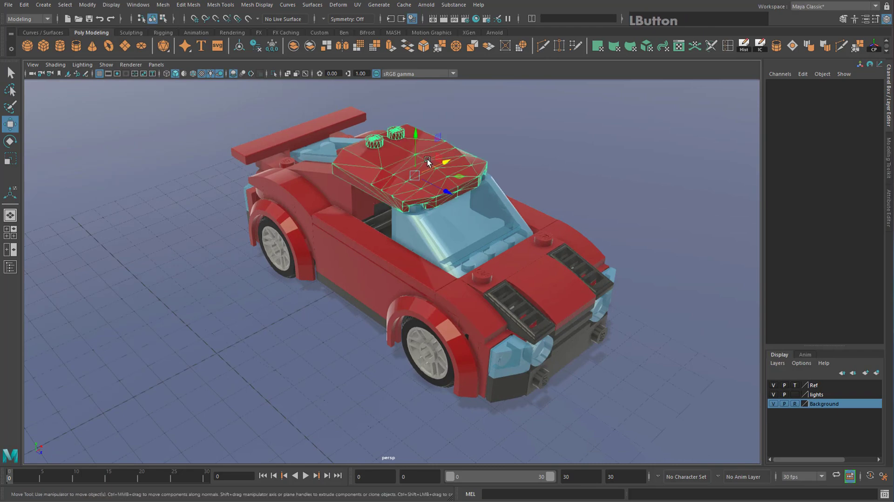
pyautogui.moveTo(428, 161); pyautogui.dragTo(393, 179)
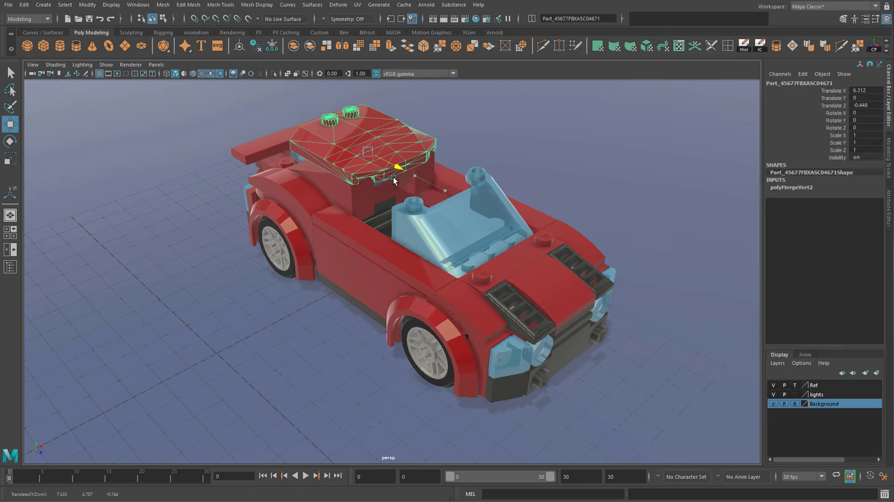